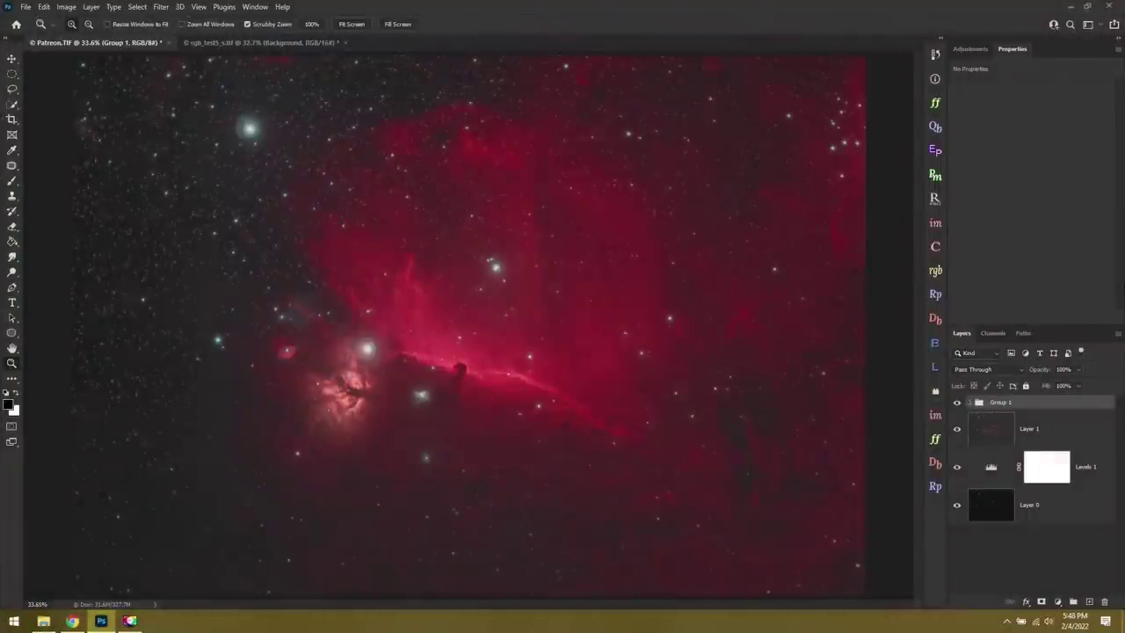
Step: Inside Group 1, toggle the Star Reduction, High Pass, Structure and Stars layers to compare their effect
{"action": "left_click", "coordinate": [971, 402]}
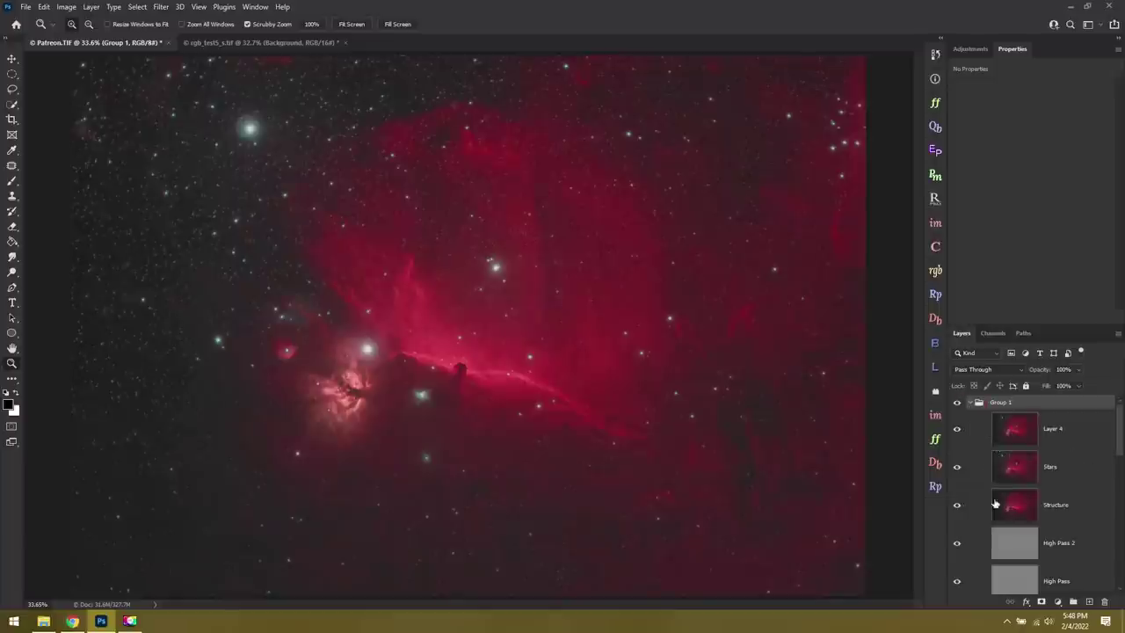
{"action": "scroll", "coordinate": [1007, 534], "scroll_direction": "down", "scroll_amount": 2}
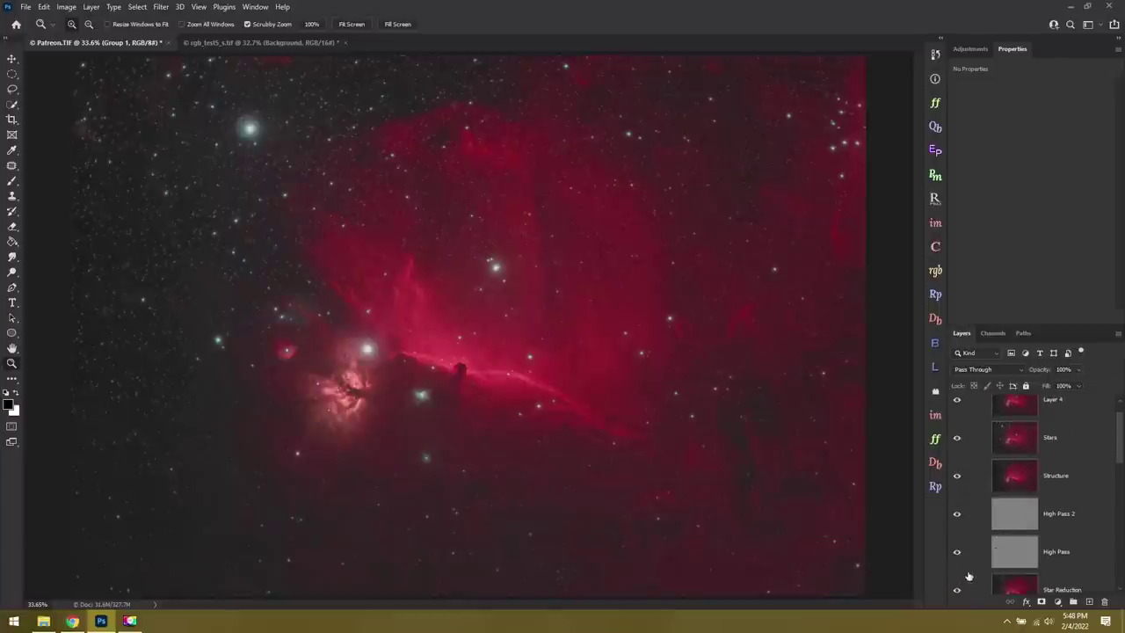
{"action": "left_click", "coordinate": [957, 590], "text": "alt"}
{"action": "left_click_drag", "start_coordinate": [958, 555], "coordinate": [958, 489]}
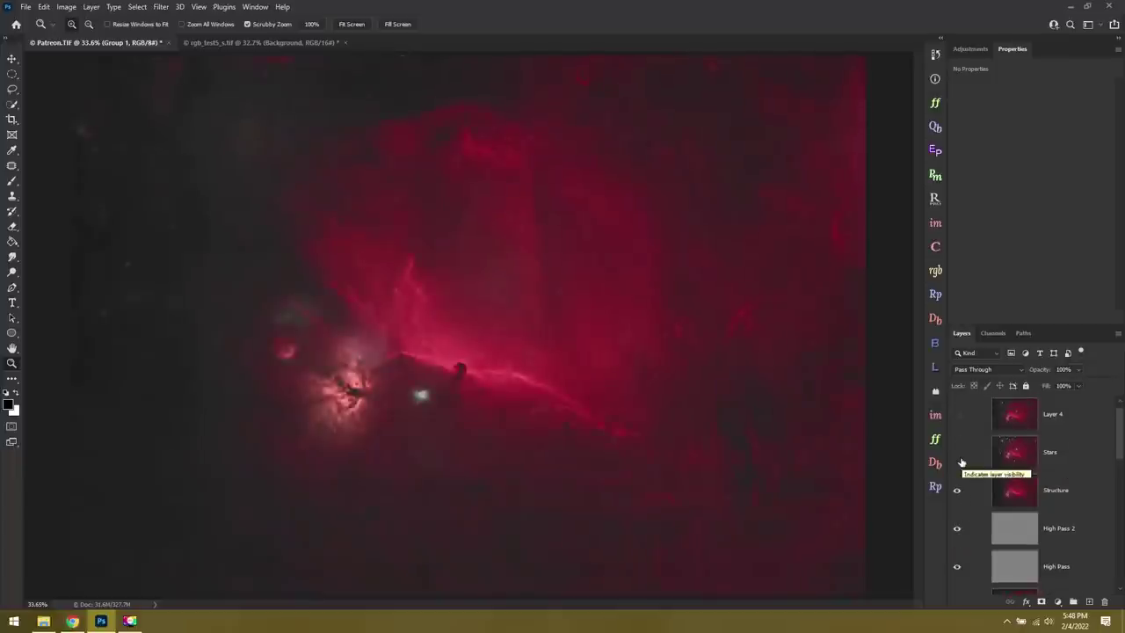
{"action": "scroll", "coordinate": [961, 459], "scroll_direction": "up", "scroll_amount": 1}
{"action": "left_click_drag", "start_coordinate": [957, 452], "coordinate": [962, 421]}
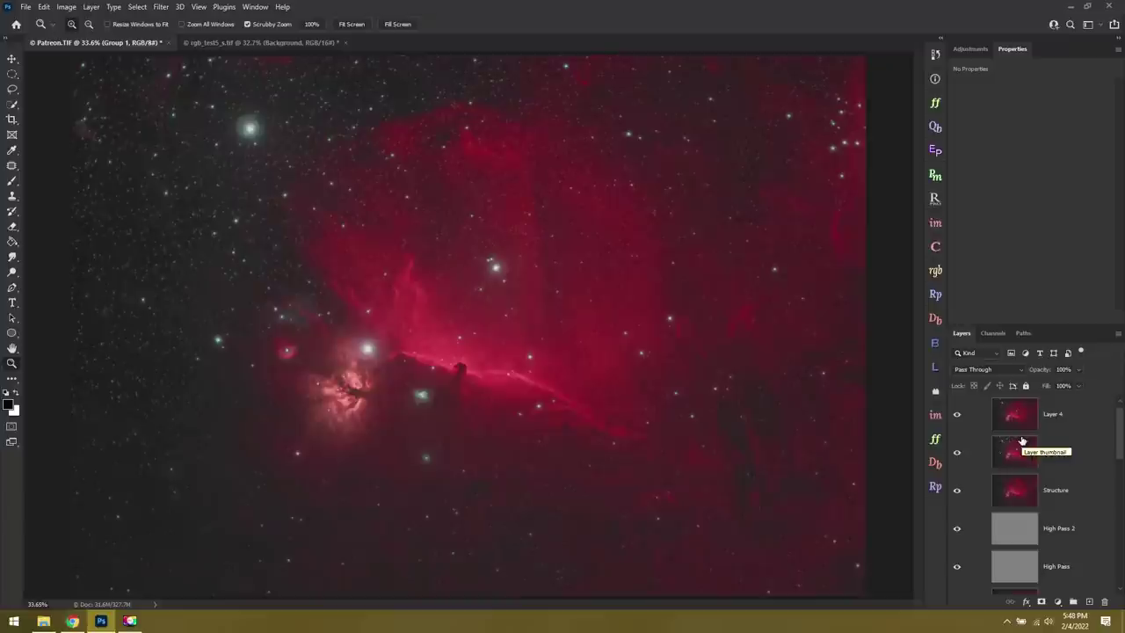
{"action": "left_click_drag", "start_coordinate": [957, 413], "coordinate": [951, 567]}
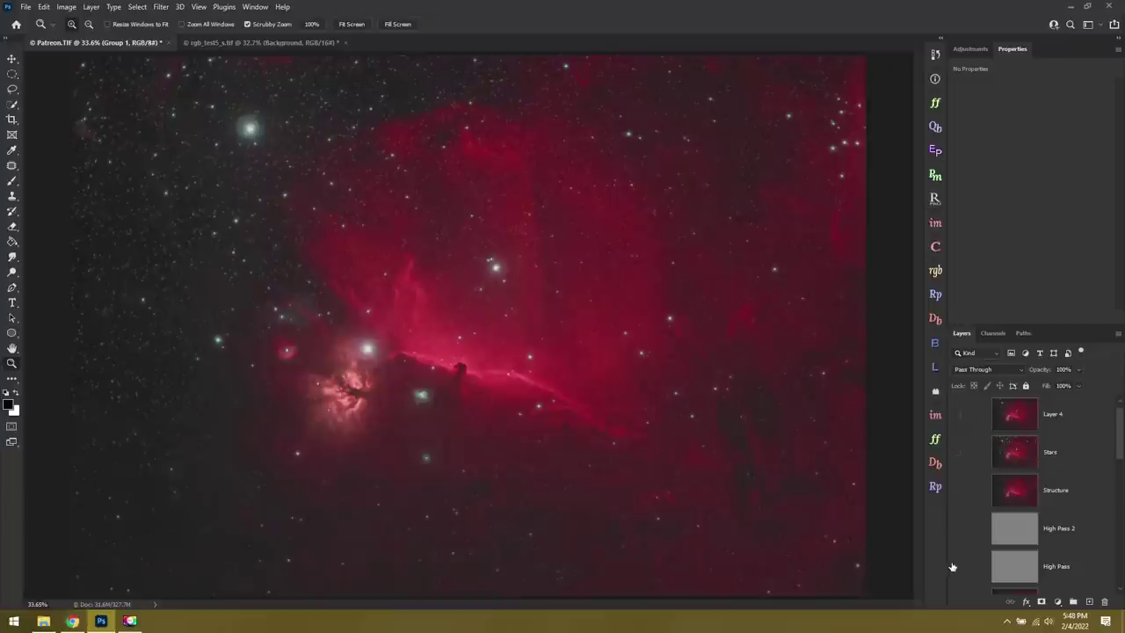
{"action": "left_click", "coordinate": [955, 567]}
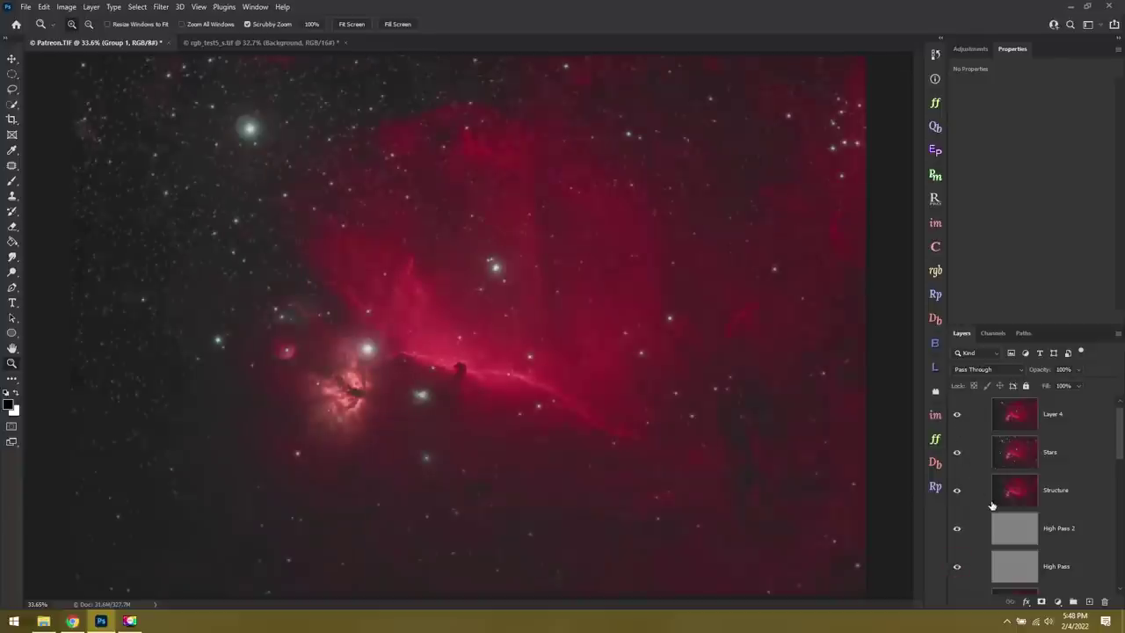
{"action": "scroll", "coordinate": [970, 403], "scroll_direction": "up", "scroll_amount": 1}
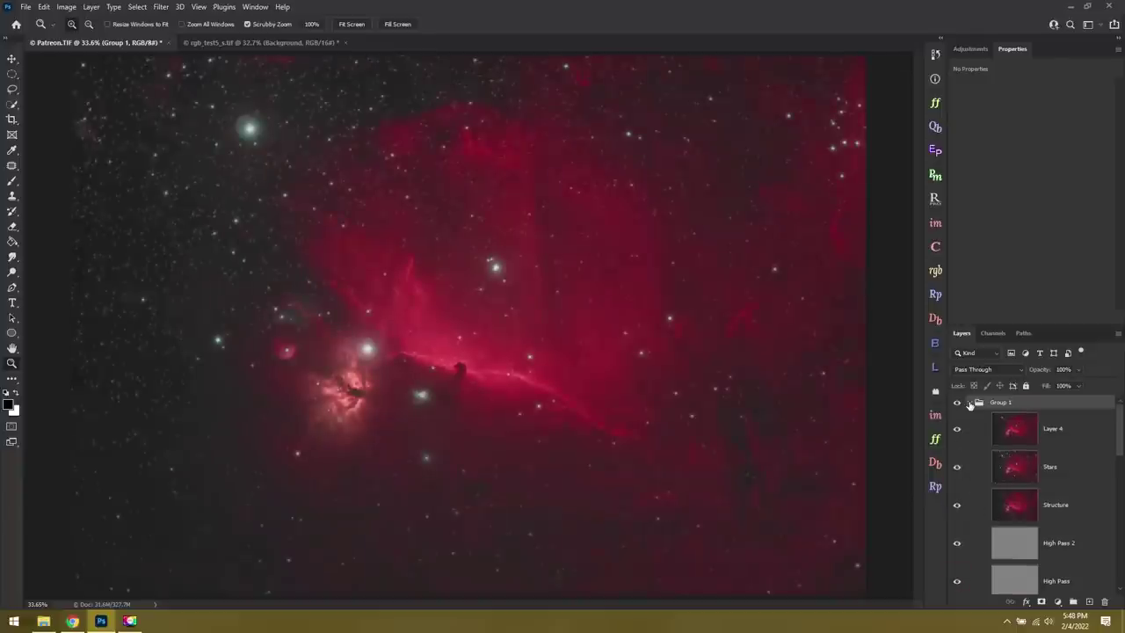
{"action": "left_click", "coordinate": [969, 402]}
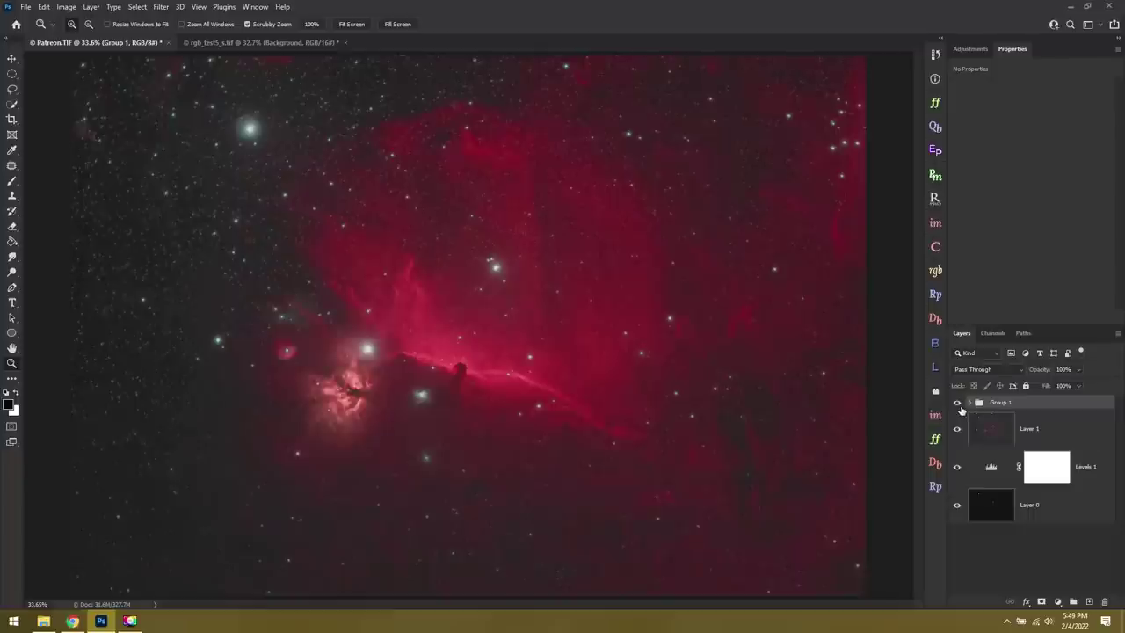
Step: Hide and re-show Group 1, Layer 1 and Levels 1 for a before-and-after comparison
{"action": "left_click_drag", "start_coordinate": [958, 404], "coordinate": [956, 484]}
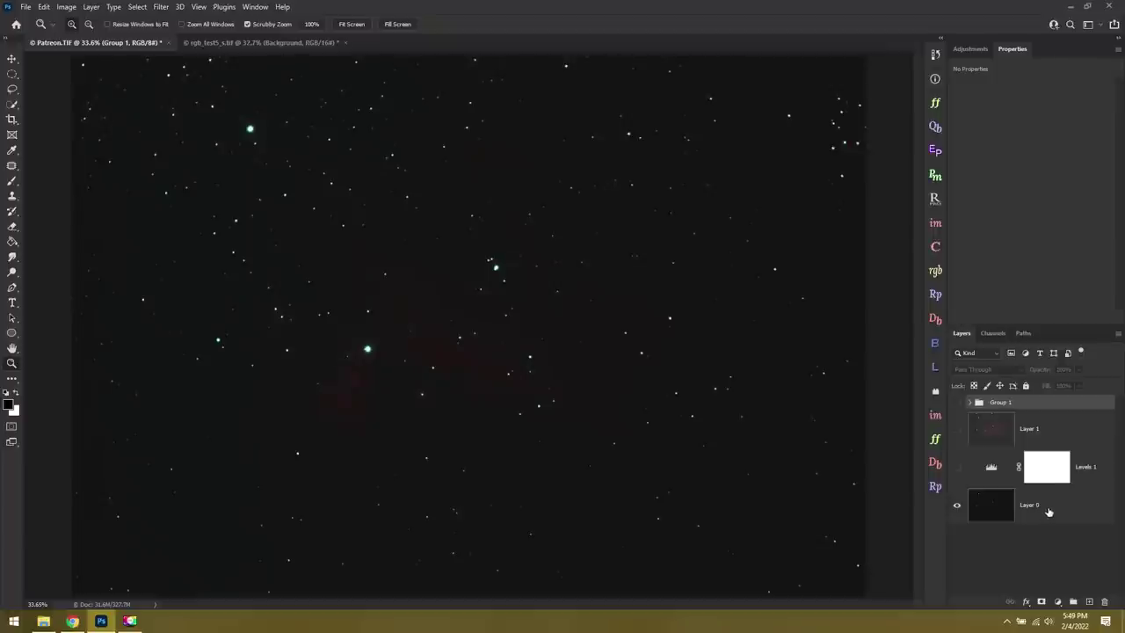
{"action": "left_click_drag", "start_coordinate": [957, 467], "coordinate": [955, 431]}
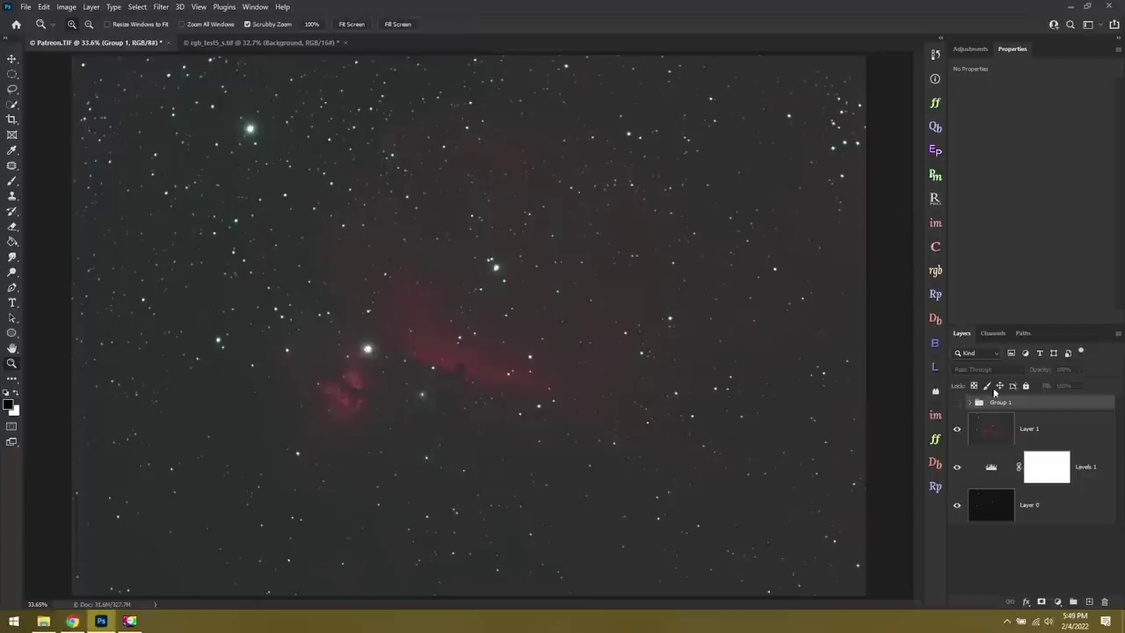
{"action": "left_click", "coordinate": [957, 402]}
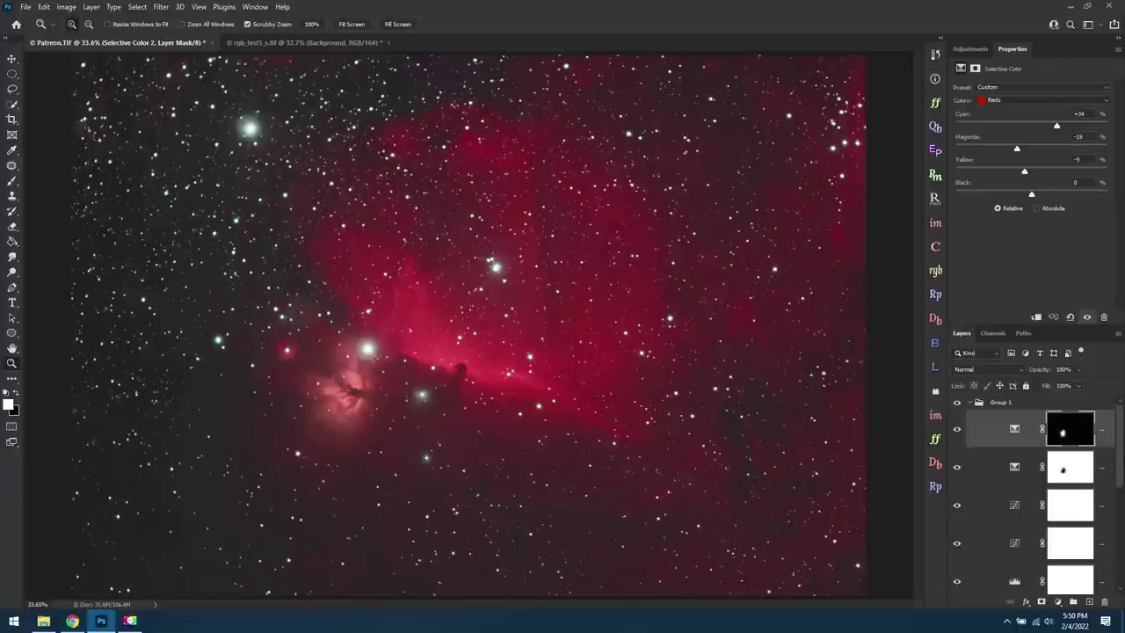
Step: Stamp all visible layers into a new merged Layer 3 with Ctrl+Alt+Shift+E
{"action": "scroll", "coordinate": [1056, 562], "scroll_direction": "down", "scroll_amount": 3}
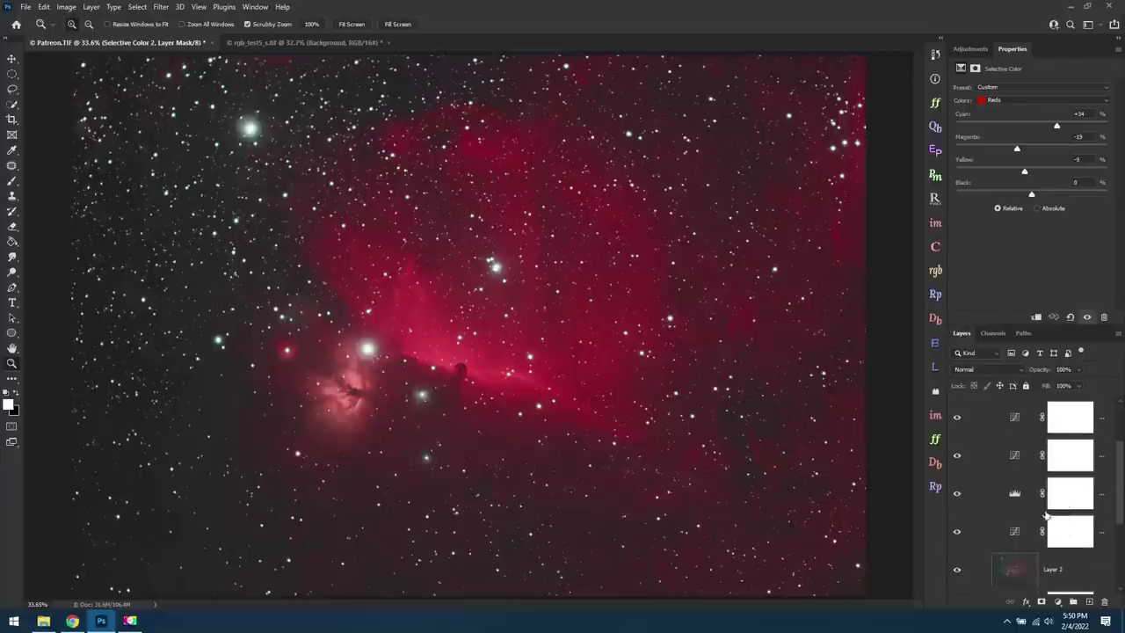
{"action": "scroll", "coordinate": [1013, 457], "scroll_direction": "up", "scroll_amount": 3}
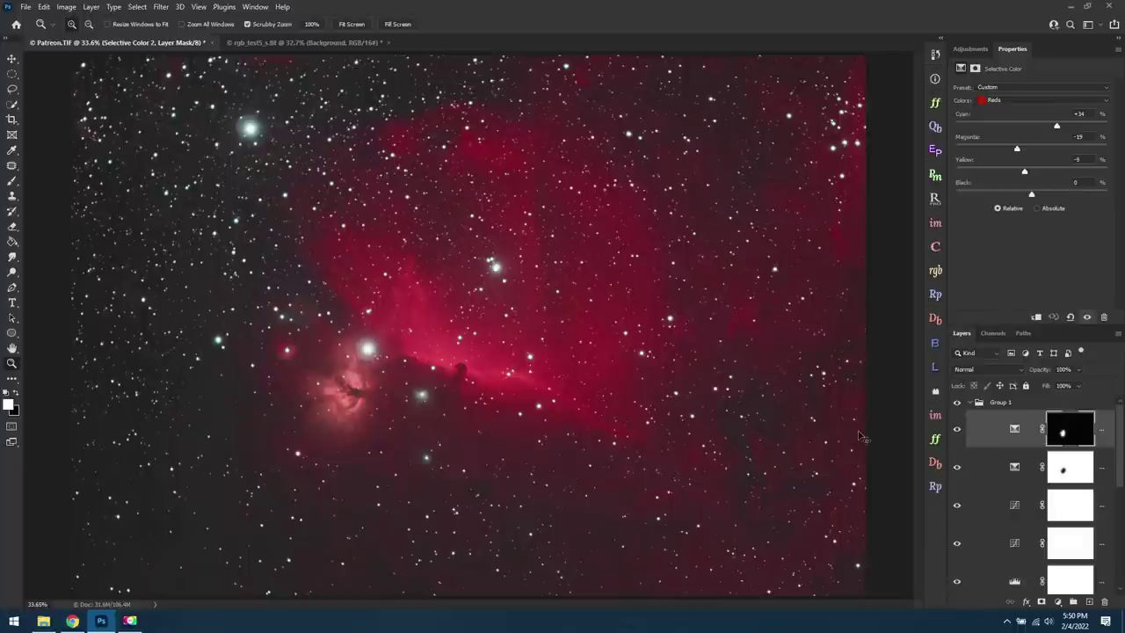
{"action": "key", "text": "ctrl+alt+shift+e"}
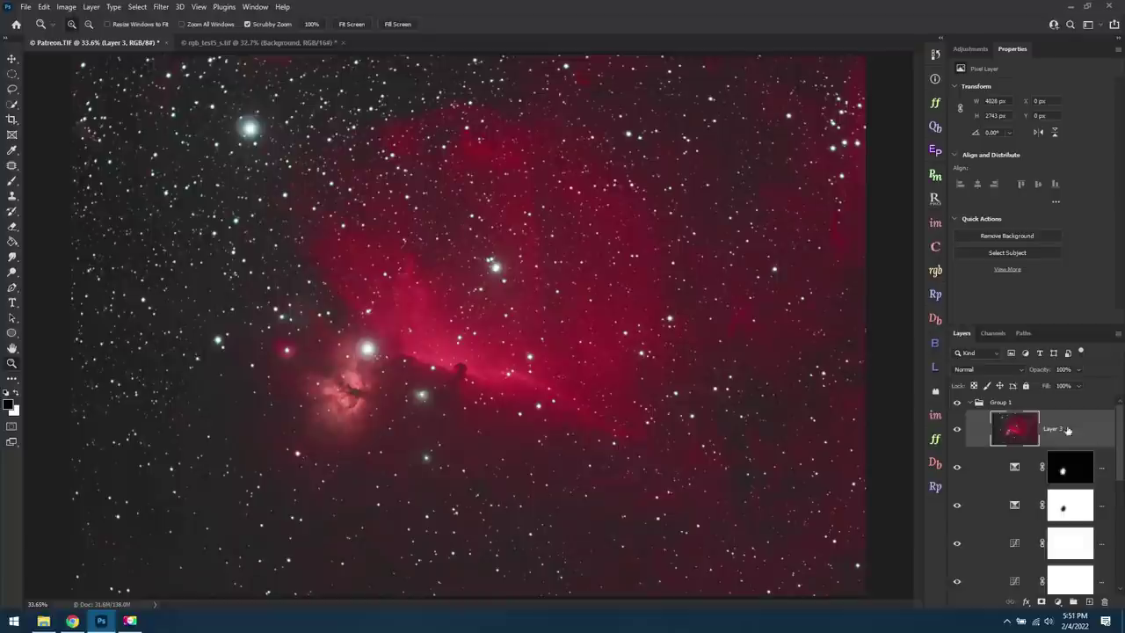
Step: Open the merged layer in Camera Raw Filter, zoomed on the bright star near the Flame Nebula
{"action": "left_click", "coordinate": [161, 6]}
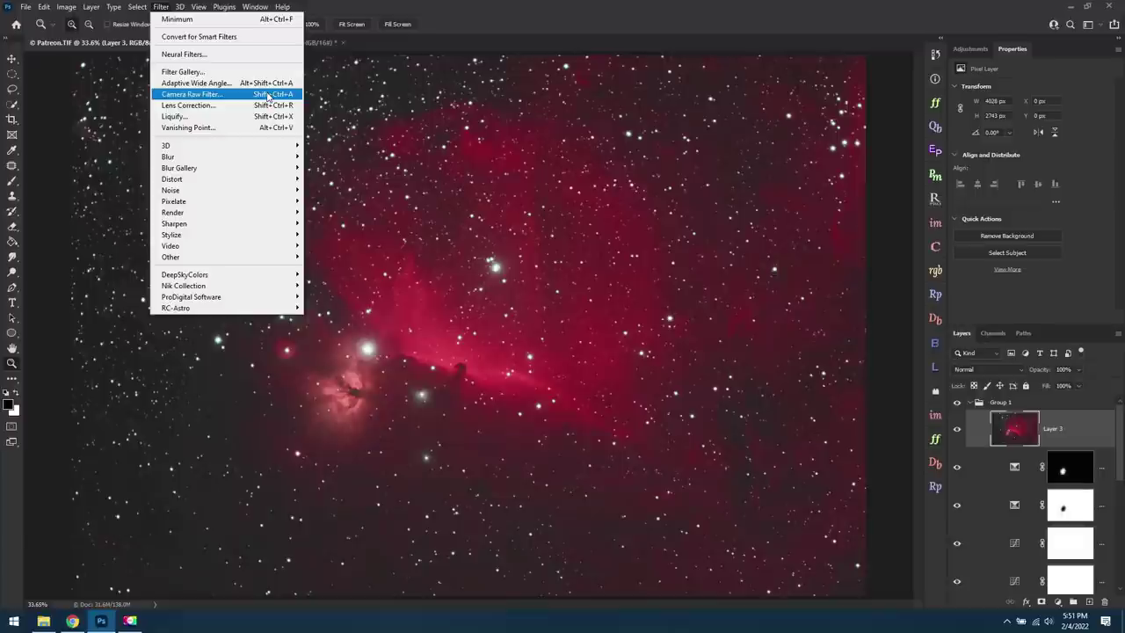
{"action": "left_click", "coordinate": [268, 95]}
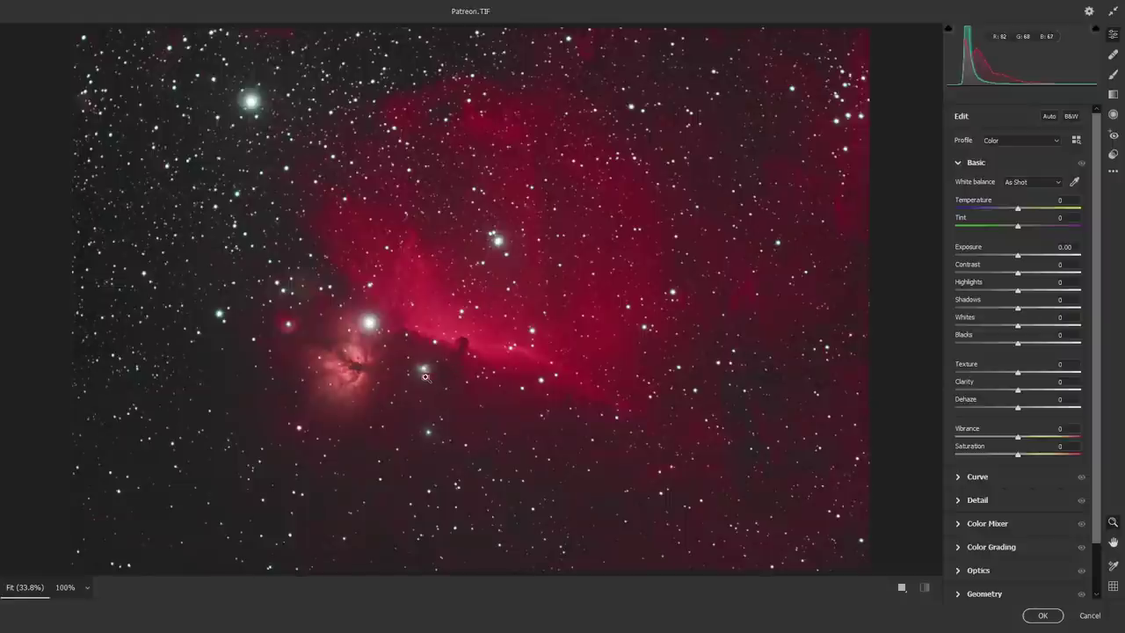
{"action": "left_click_drag", "start_coordinate": [424, 376], "coordinate": [674, 410]}
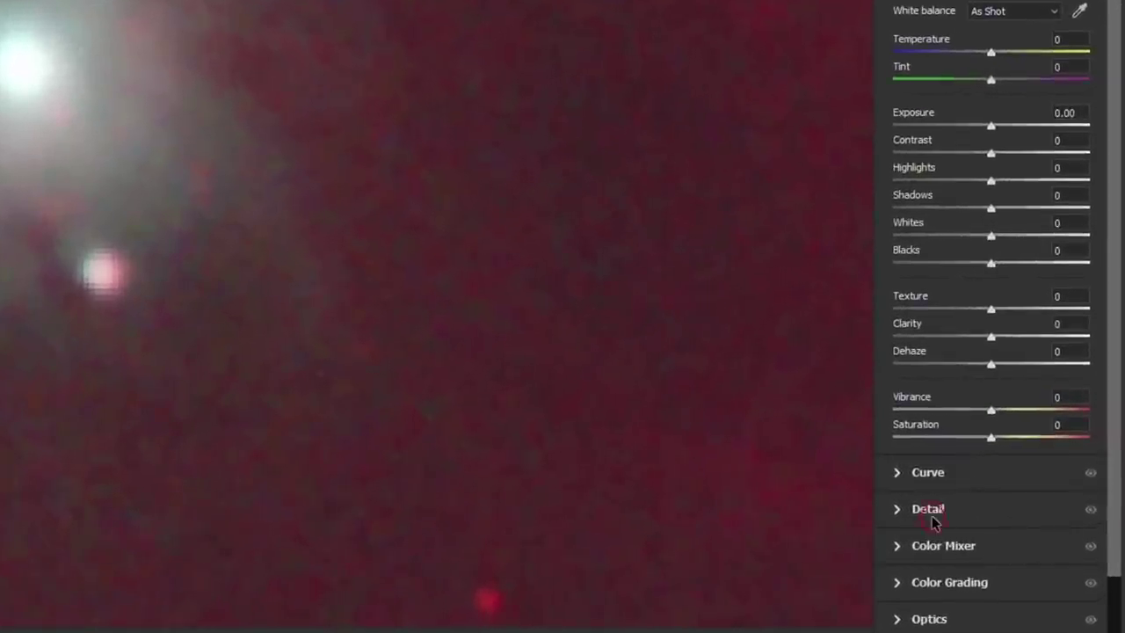
{"action": "left_click", "coordinate": [932, 519]}
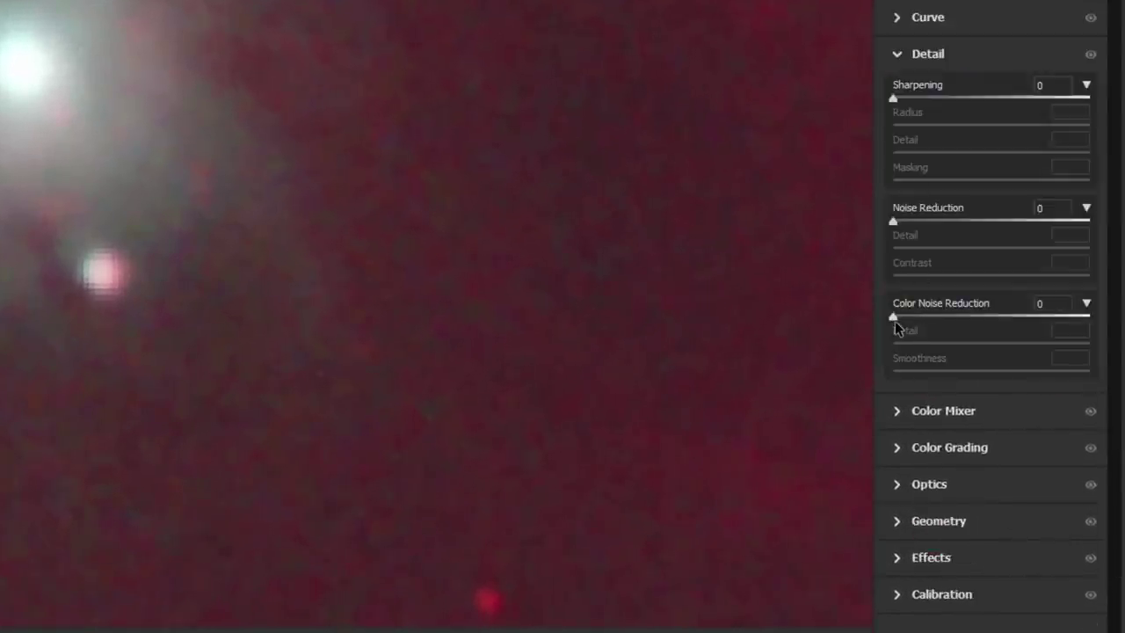
Step: Set Color Noise Reduction to 20, briefly trying and then removing luminance noise reduction
{"action": "left_click_drag", "start_coordinate": [894, 318], "coordinate": [942, 319]}
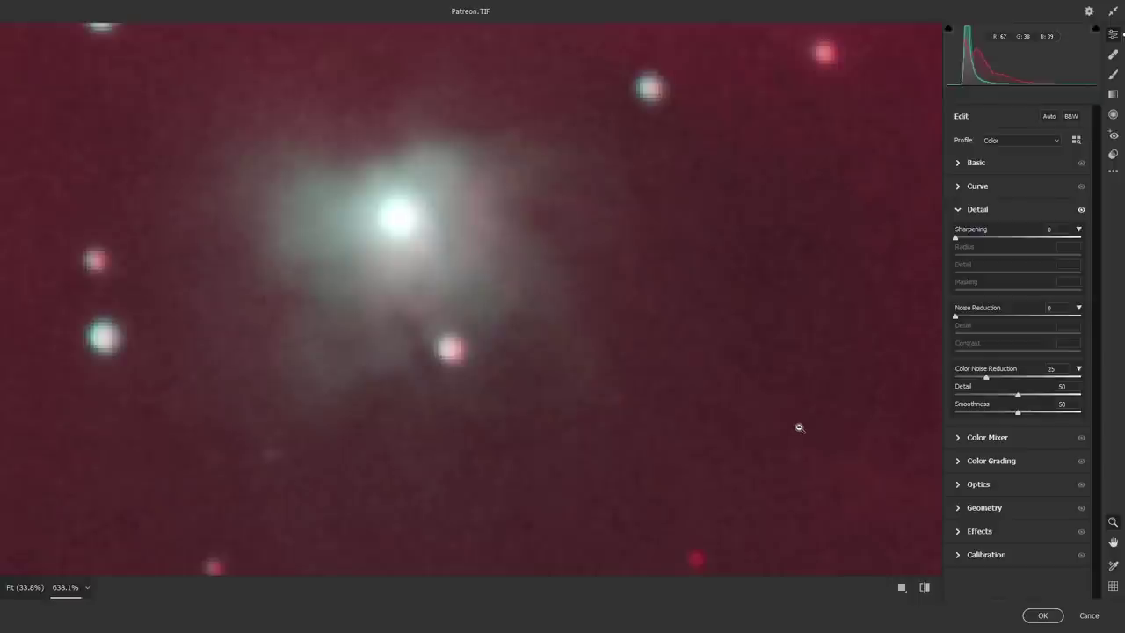
{"action": "mouse_move", "coordinate": [986, 377]}
{"action": "left_mouse_down"}
{"action": "mouse_move", "coordinate": [1027, 379]}
{"action": "mouse_move", "coordinate": [978, 374]}
{"action": "left_mouse_up"}
{"action": "left_click_drag", "start_coordinate": [958, 320], "coordinate": [983, 320]}
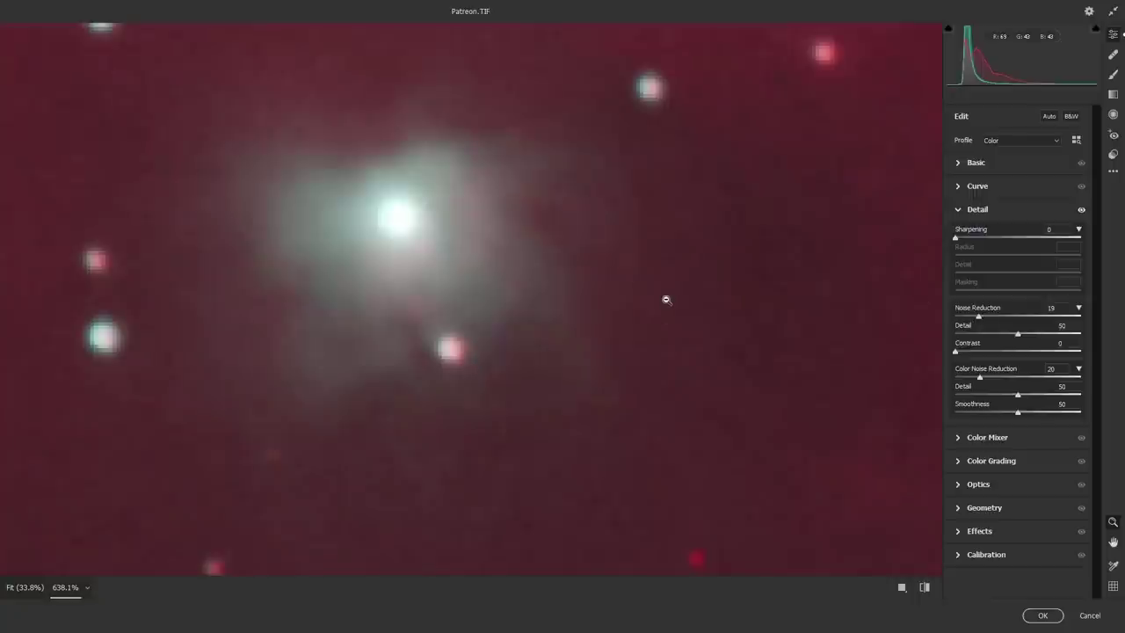
{"action": "left_click_drag", "start_coordinate": [978, 316], "coordinate": [962, 317]}
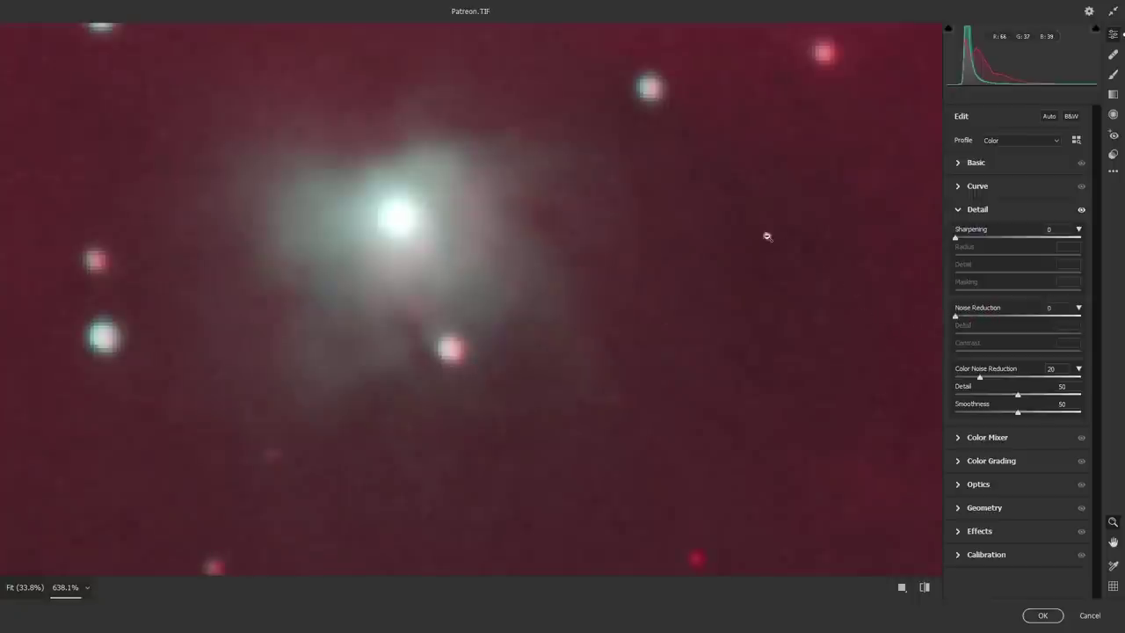
Step: Test strong luminance noise reduction on the Horsehead, reset it to 0, and apply the filter
{"action": "left_click_drag", "start_coordinate": [686, 275], "coordinate": [580, 203]}
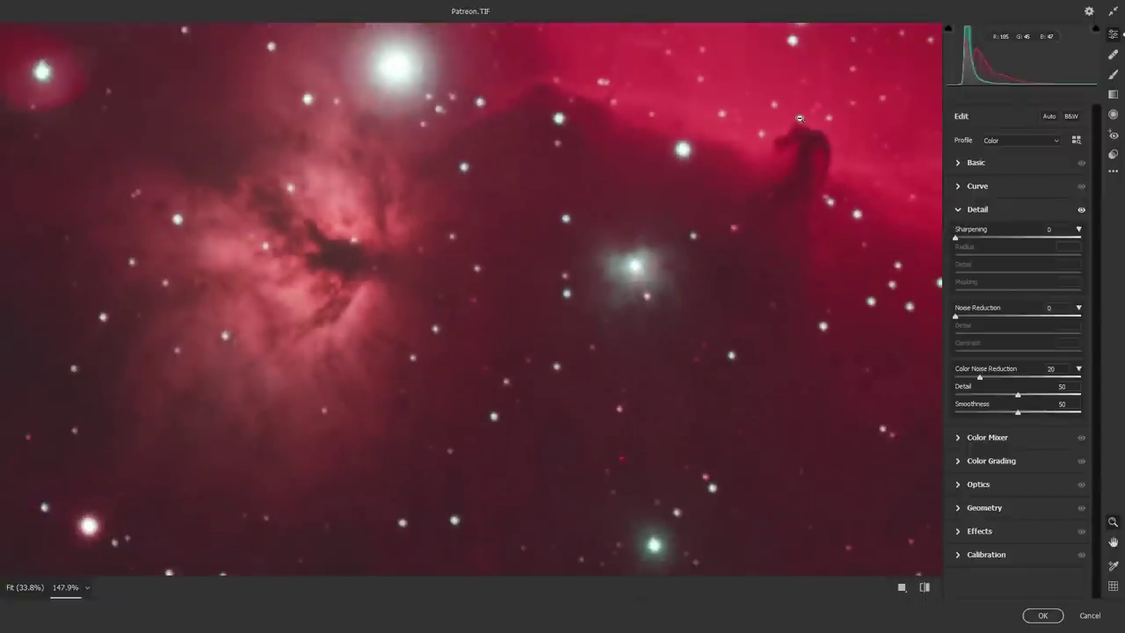
{"action": "left_click_drag", "start_coordinate": [813, 137], "coordinate": [858, 156]}
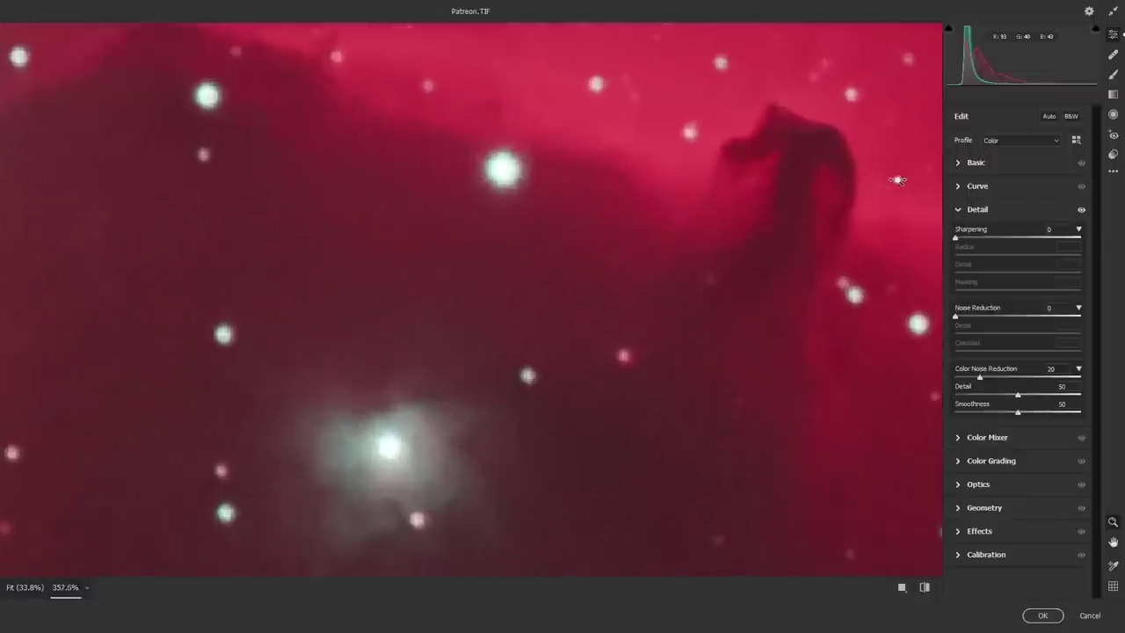
{"action": "scroll", "coordinate": [897, 180], "scroll_direction": "up", "scroll_amount": 2}
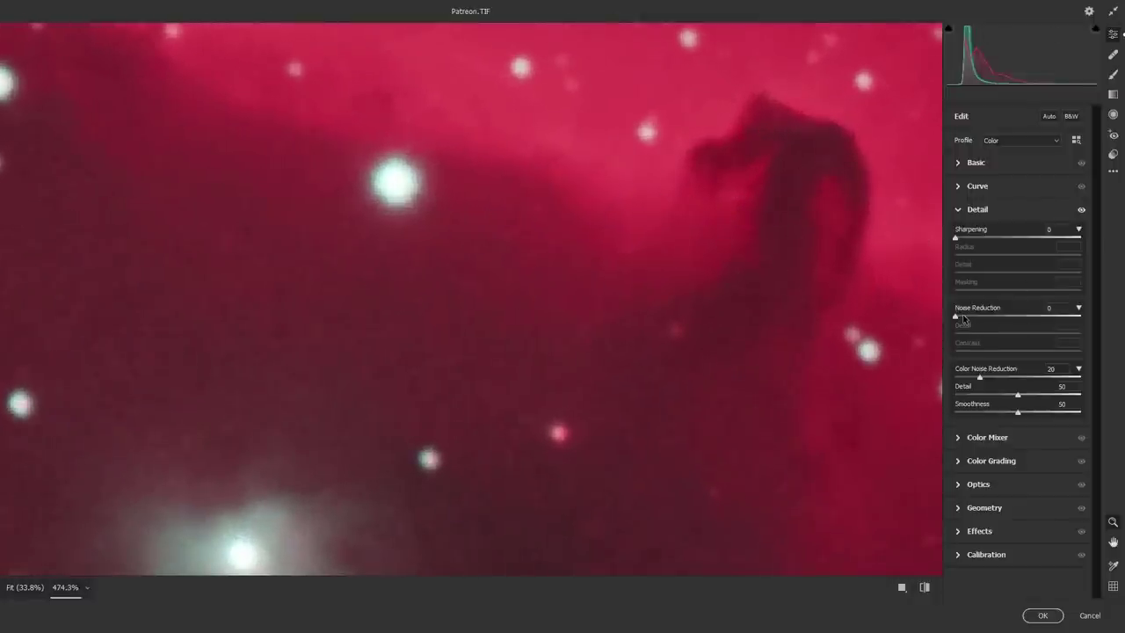
{"action": "left_click_drag", "start_coordinate": [955, 316], "coordinate": [1076, 315]}
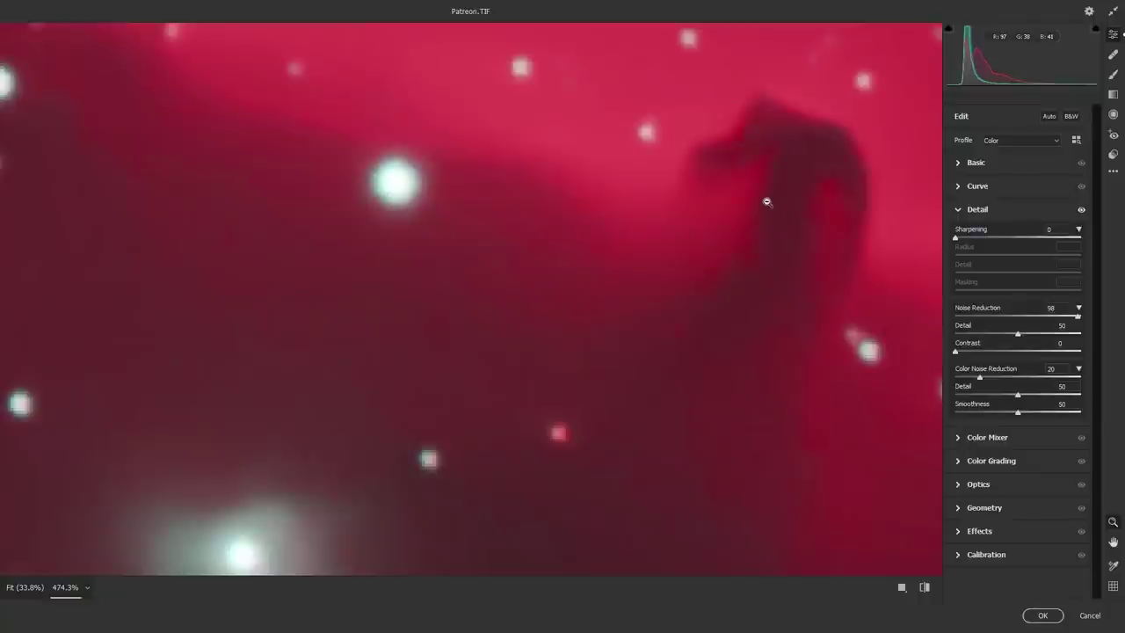
{"action": "mouse_move", "coordinate": [966, 315]}
{"action": "left_mouse_down"}
{"action": "mouse_move", "coordinate": [941, 324]}
{"action": "mouse_move", "coordinate": [982, 316]}
{"action": "mouse_move", "coordinate": [954, 314]}
{"action": "mouse_move", "coordinate": [971, 314]}
{"action": "left_mouse_up"}
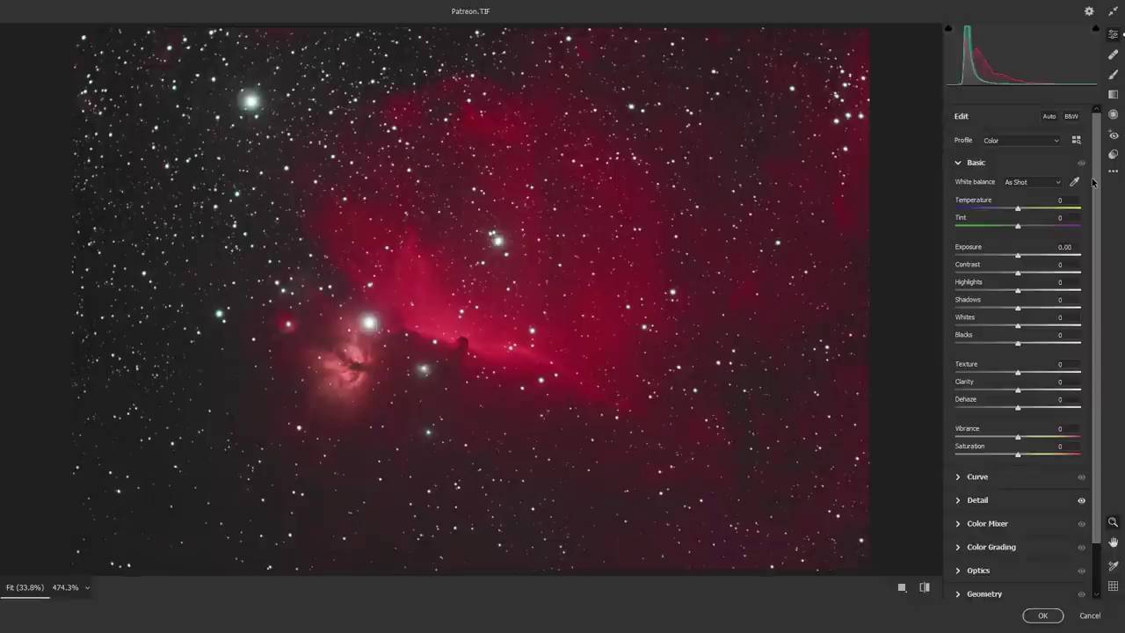
{"action": "left_click", "coordinate": [1042, 616]}
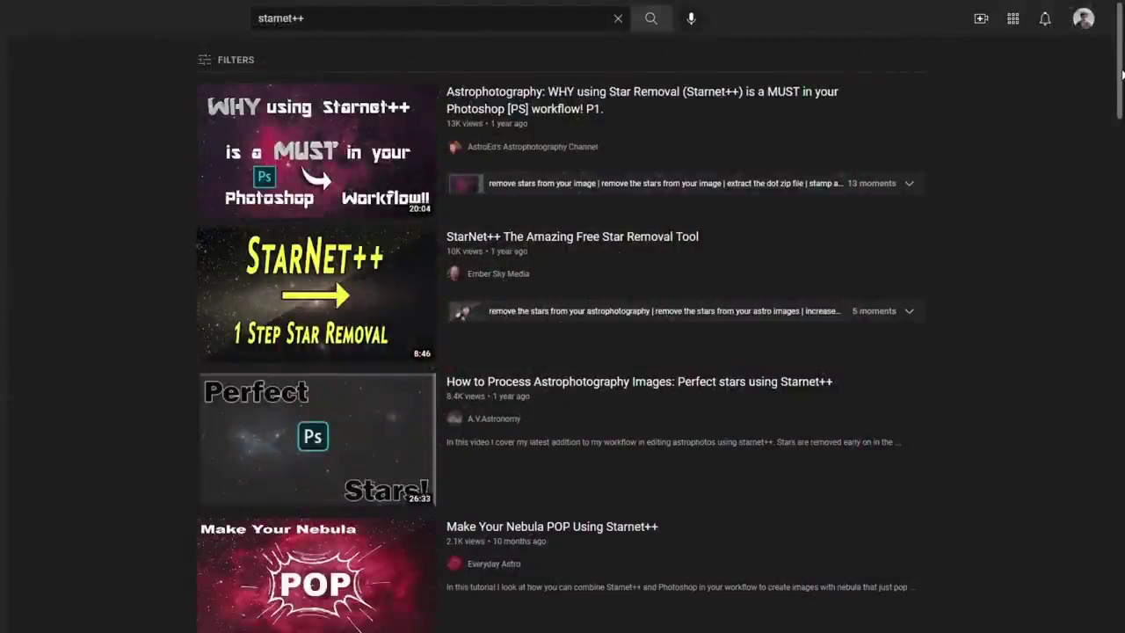
{"action": "scroll", "coordinate": [562, 351], "scroll_direction": "down", "scroll_amount": 6}
{"action": "scroll", "coordinate": [419, 450], "scroll_direction": "down", "scroll_amount": 3}
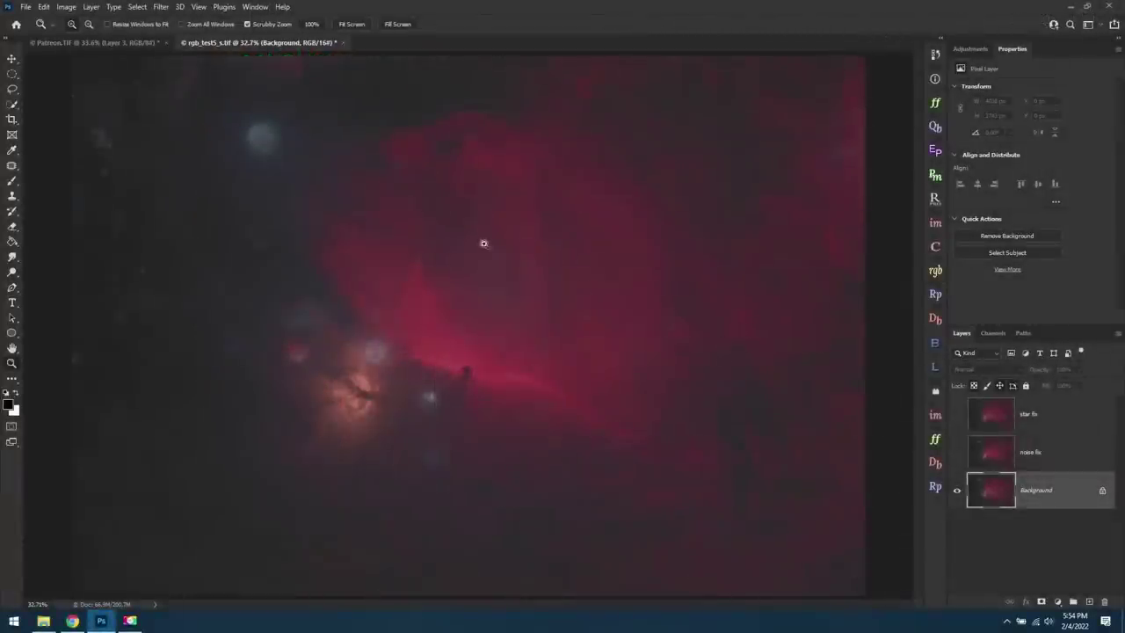
Step: Zoom in on a bright star and toggle the Version1 layer to compare star sizes
{"action": "left_click_drag", "start_coordinate": [441, 246], "coordinate": [515, 276]}
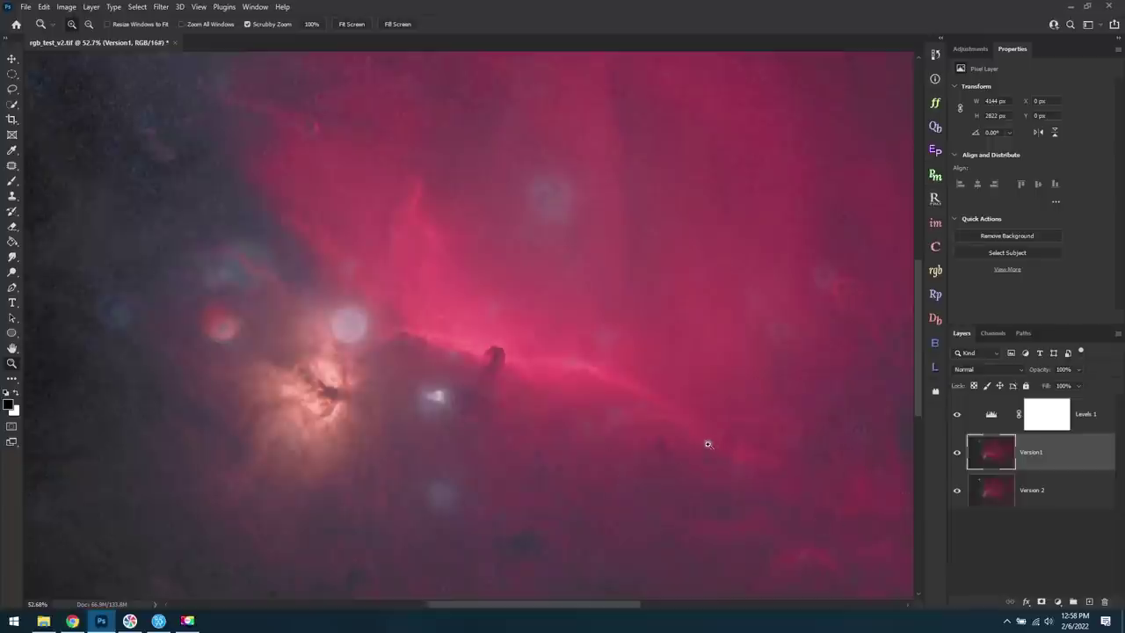
{"action": "left_click", "coordinate": [707, 443]}
{"action": "left_click", "coordinate": [435, 358]}
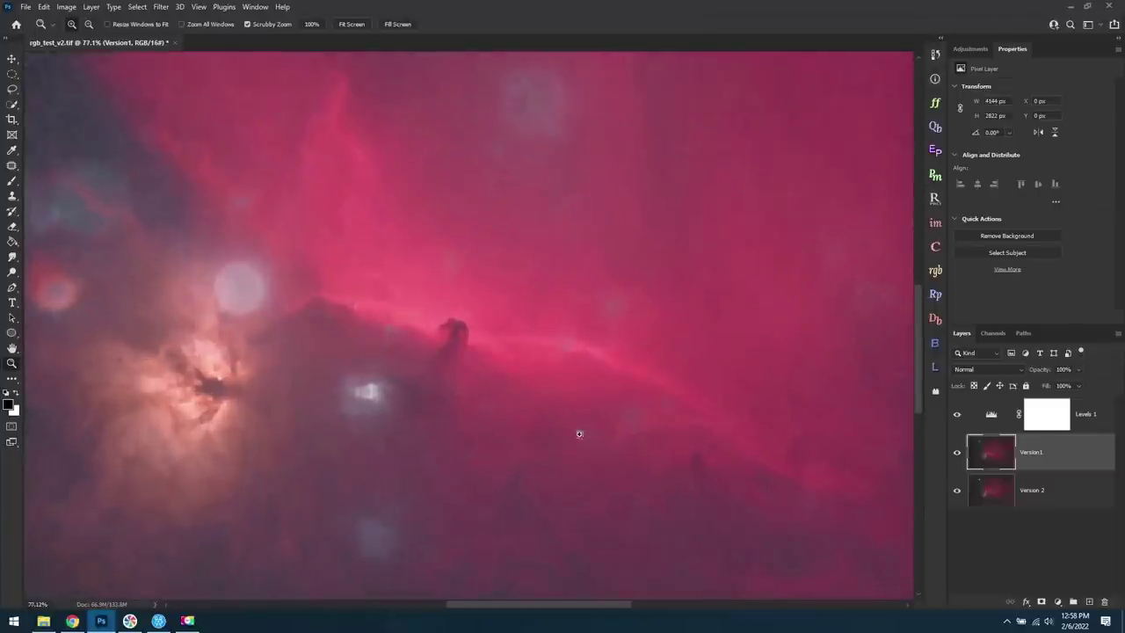
{"action": "left_click", "coordinate": [957, 452]}
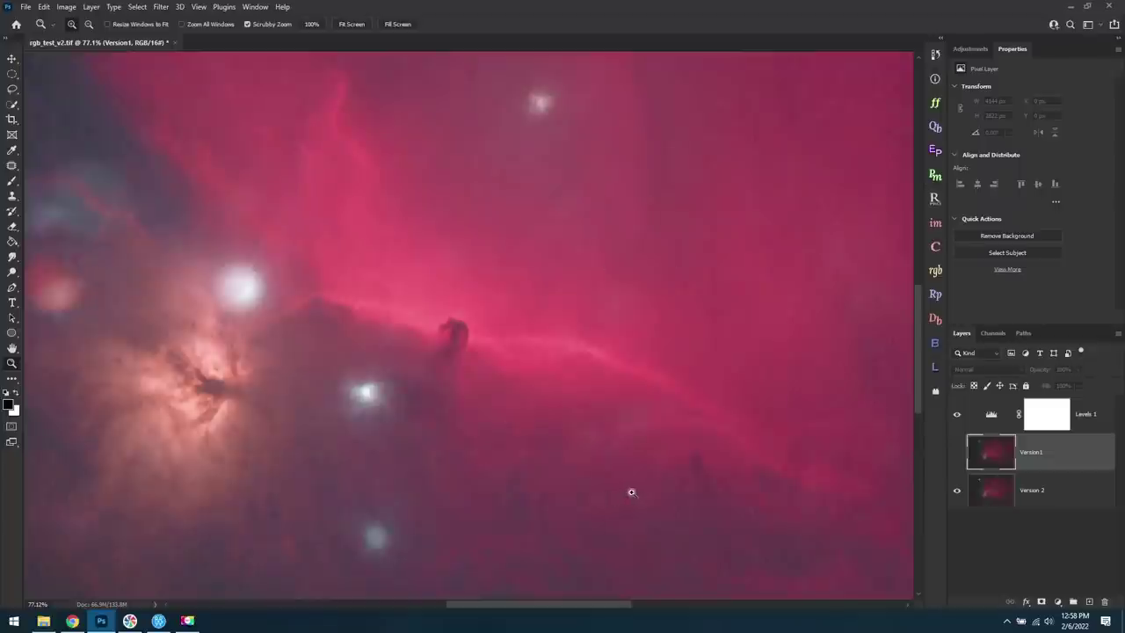
{"action": "left_click_drag", "start_coordinate": [600, 403], "coordinate": [384, 173]}
{"action": "left_click", "coordinate": [957, 456]}
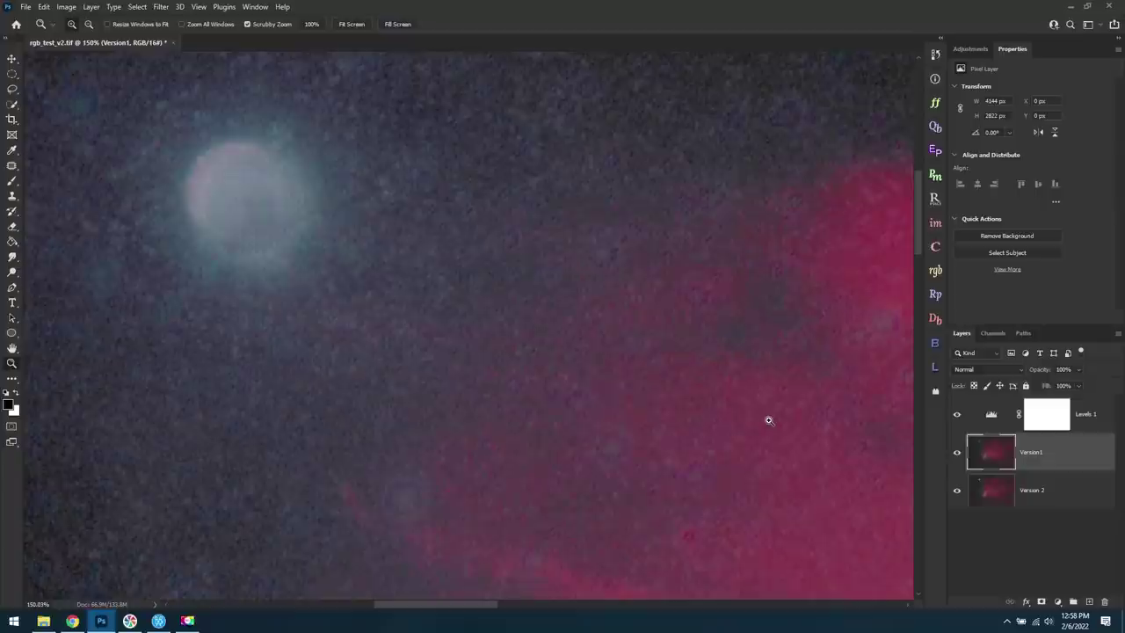
{"action": "left_click", "coordinate": [956, 459]}
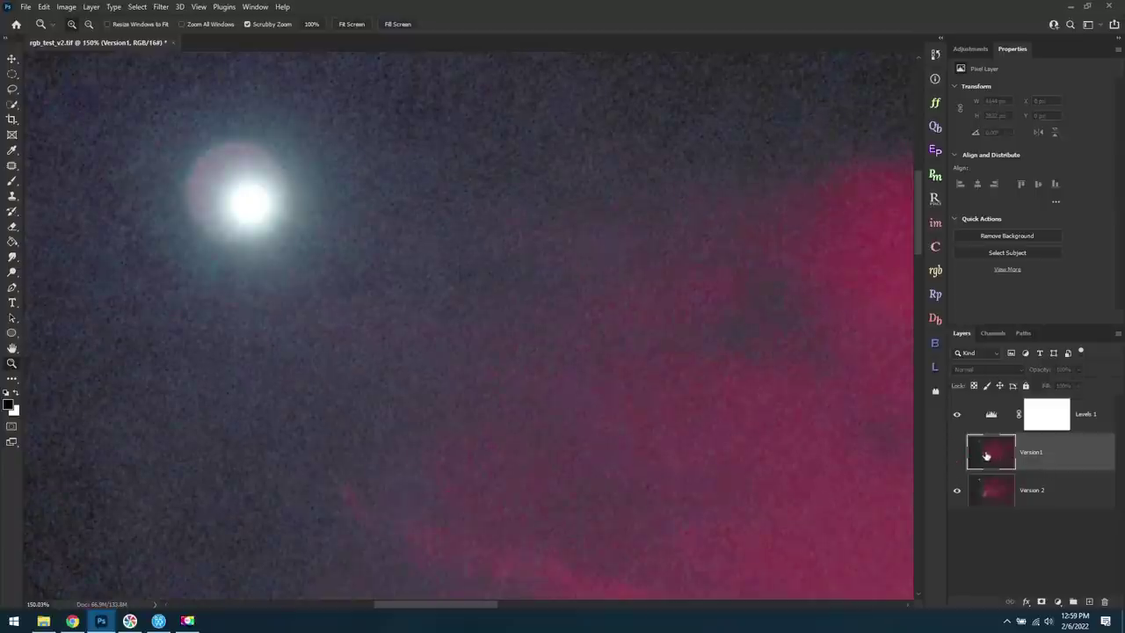
{"action": "left_click", "coordinate": [956, 454]}
Step: Open the Filter menu and dismiss it without running anything, then hide Version1
{"action": "left_click", "coordinate": [161, 6]}
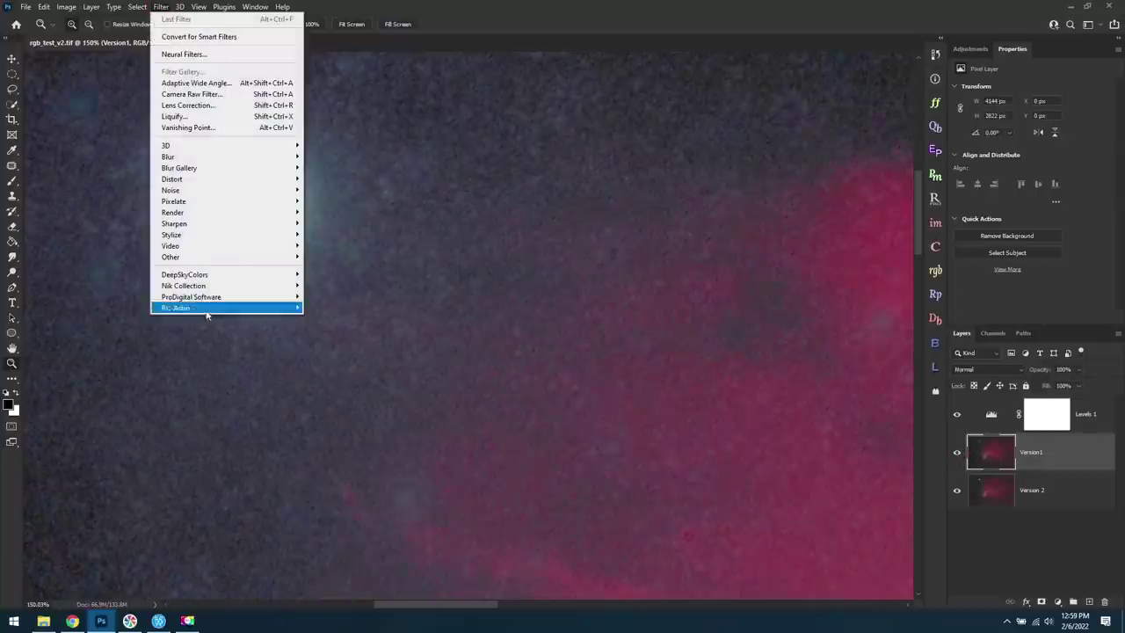
{"action": "mouse_move", "coordinate": [201, 309]}
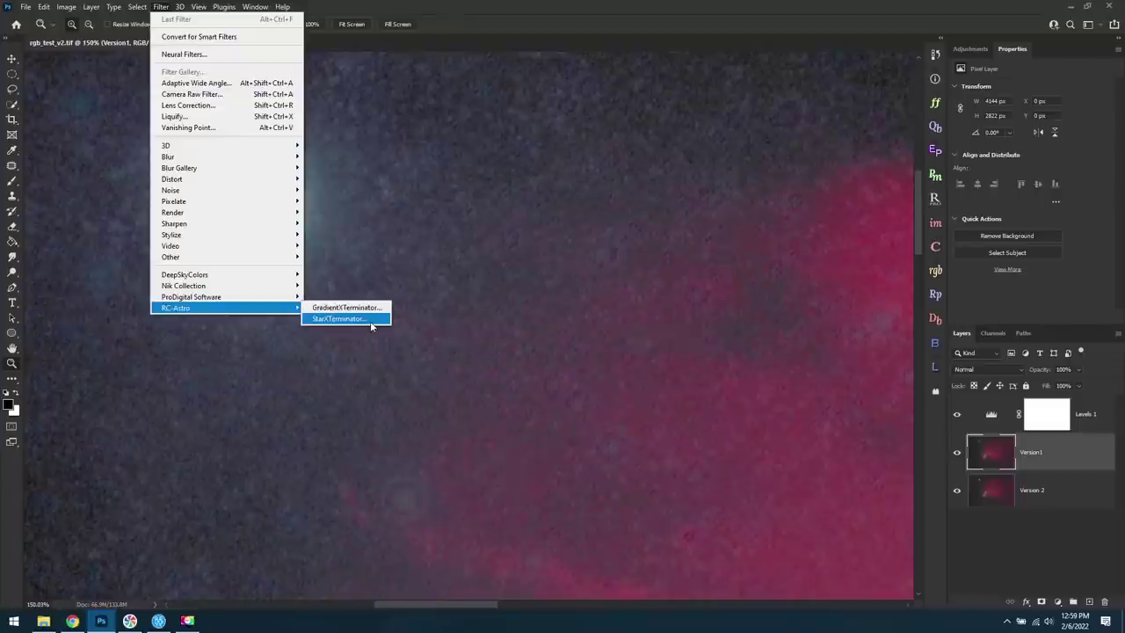
{"action": "left_click", "coordinate": [970, 450]}
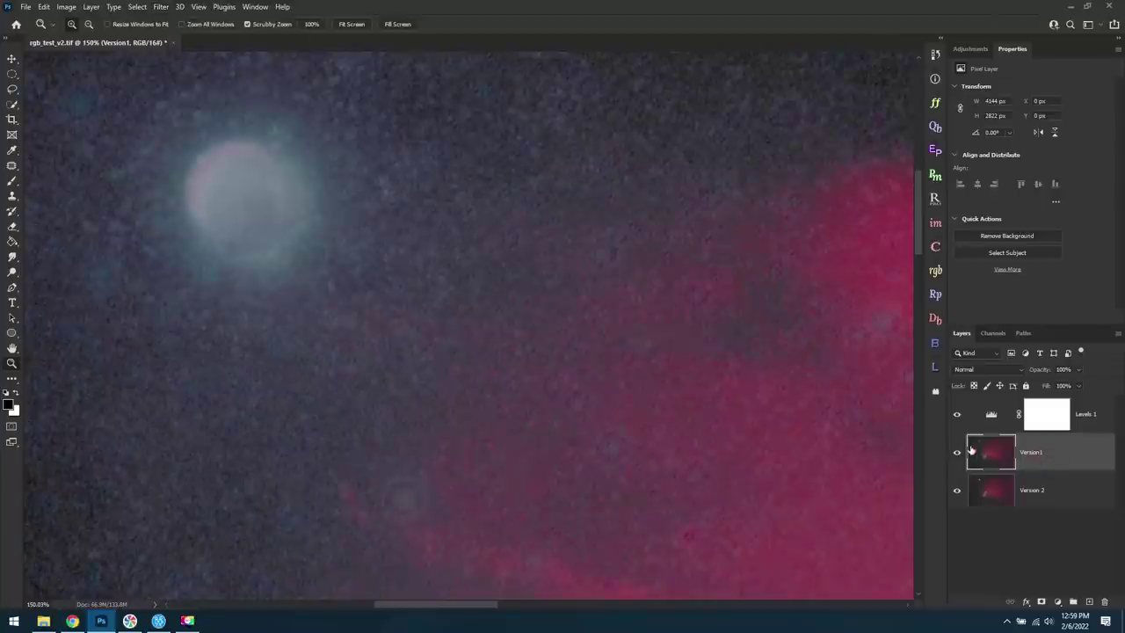
{"action": "left_click", "coordinate": [956, 451]}
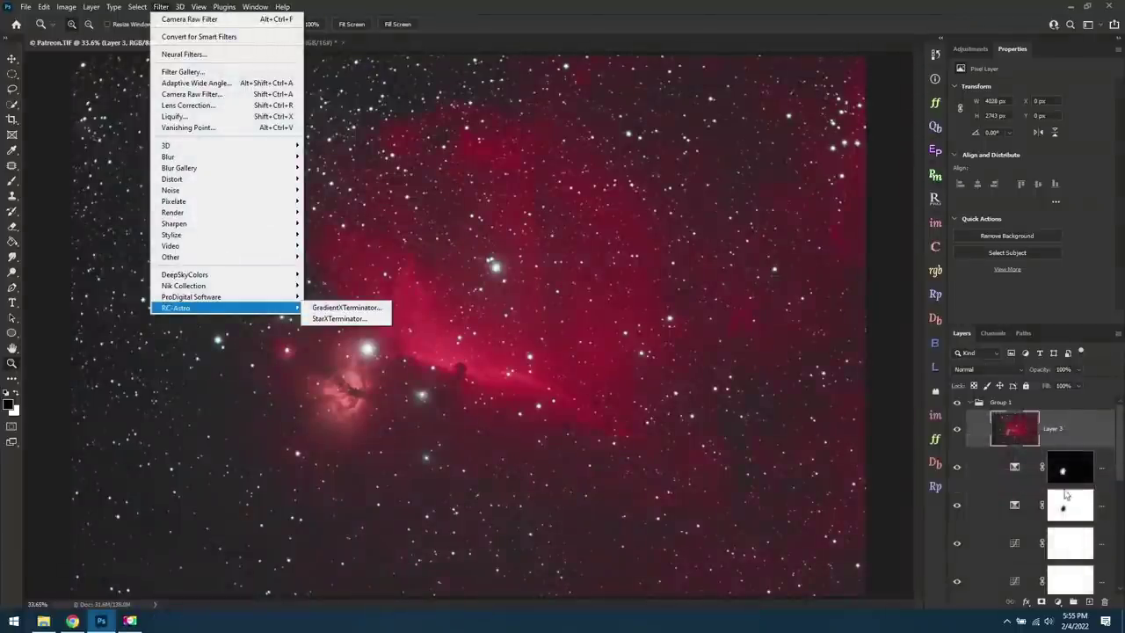
Step: Remove the stars from Layer 3 with StarXTerminator, then add a Levels layer with black input 23
{"action": "left_click", "coordinate": [354, 322]}
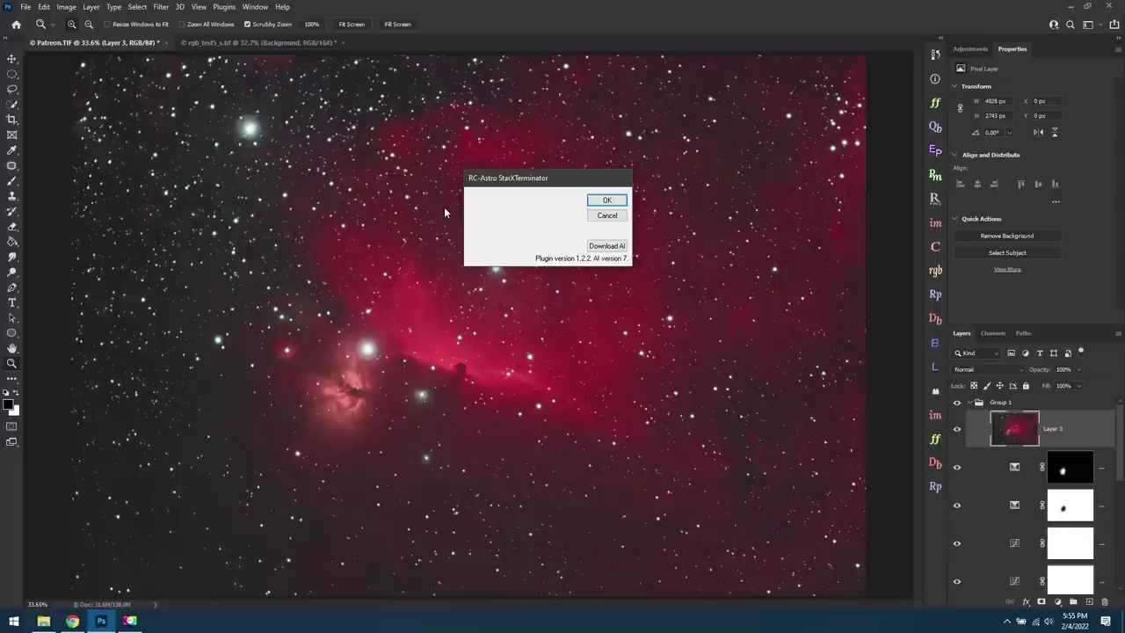
{"action": "left_click", "coordinate": [608, 201]}
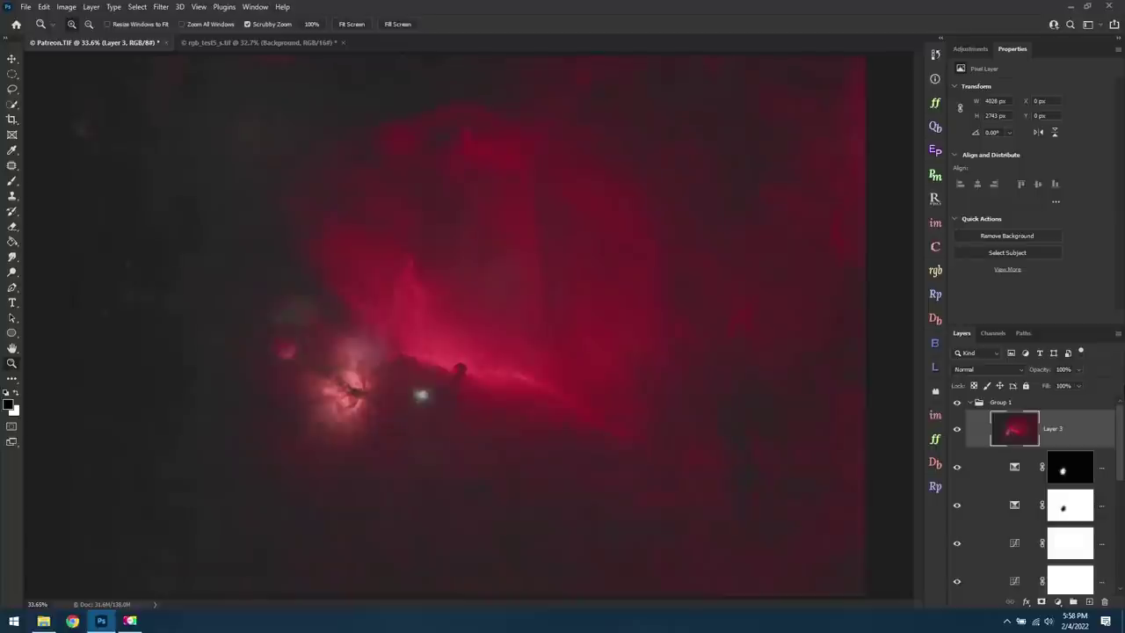
{"action": "left_click", "coordinate": [970, 48]}
{"action": "left_click", "coordinate": [994, 76]}
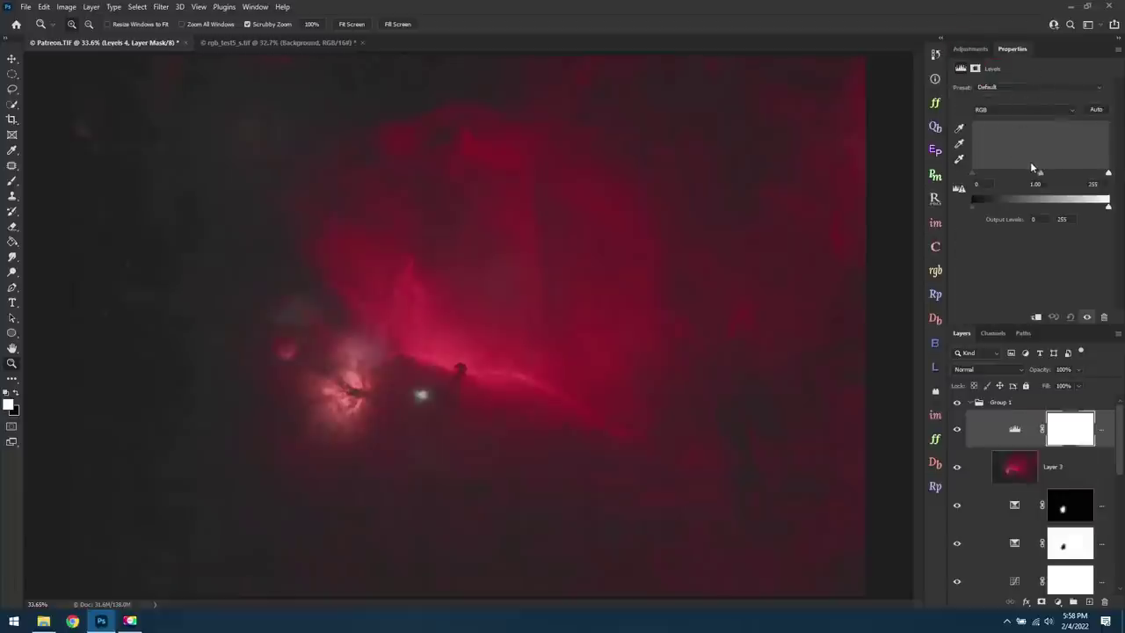
{"action": "mouse_move", "coordinate": [1037, 171]}
{"action": "left_mouse_down"}
{"action": "mouse_move", "coordinate": [983, 173]}
{"action": "mouse_move", "coordinate": [1025, 173]}
{"action": "left_mouse_up"}
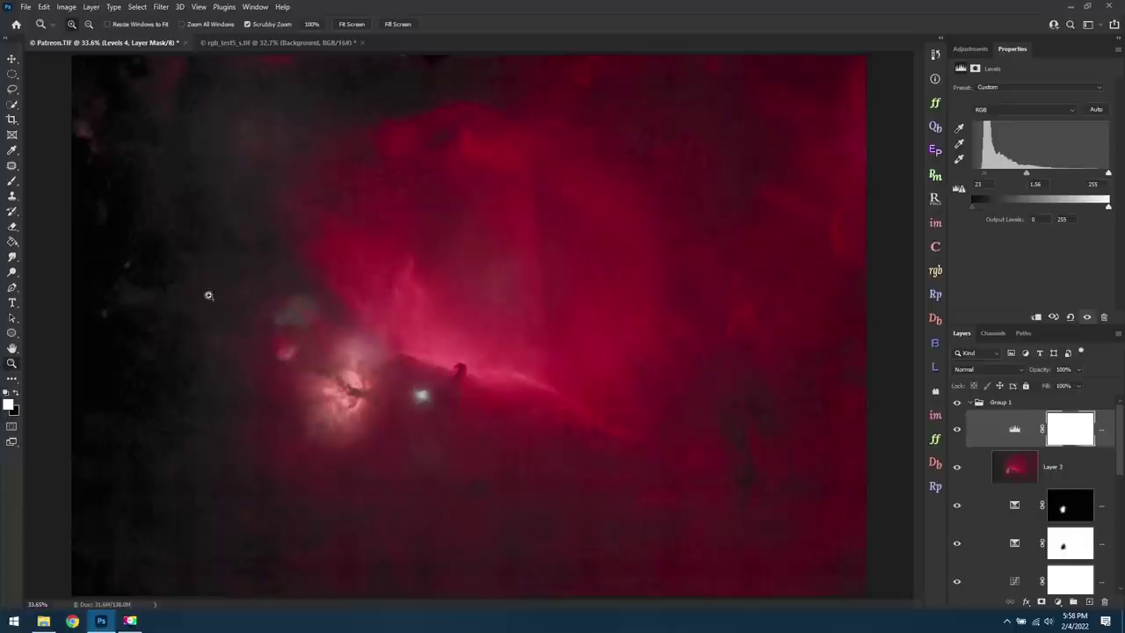
Step: Fit the whole image on screen, then zoom to about 188% on the red nebula to check for leftover stars
{"action": "left_click_drag", "start_coordinate": [231, 521], "coordinate": [242, 493]}
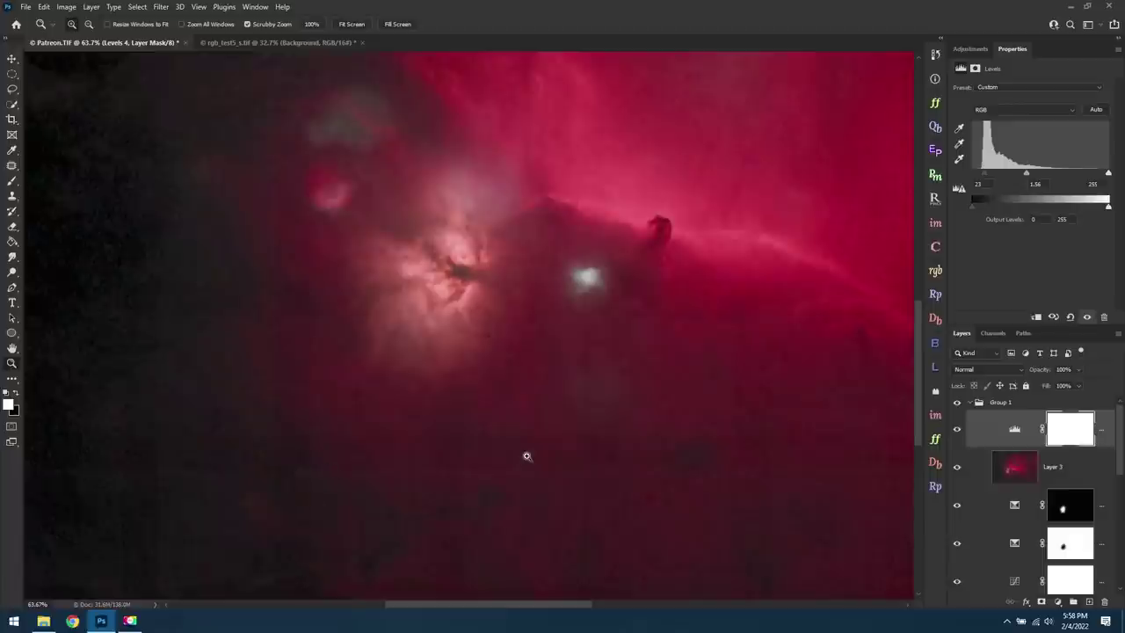
{"action": "left_click", "coordinate": [351, 23]}
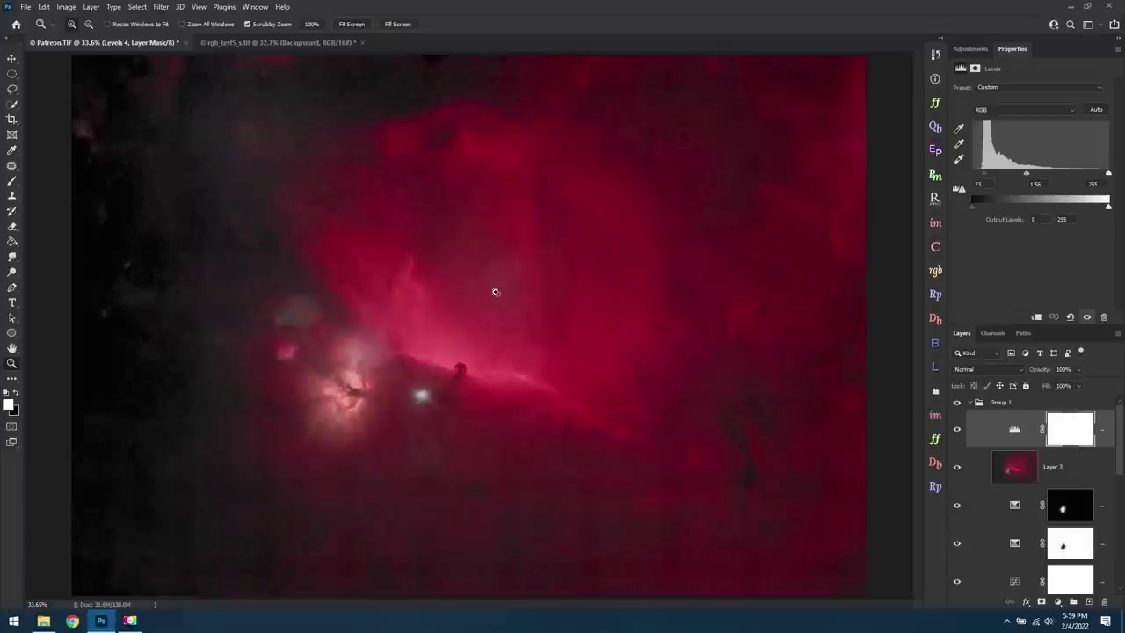
{"action": "left_click_drag", "start_coordinate": [495, 291], "coordinate": [572, 329]}
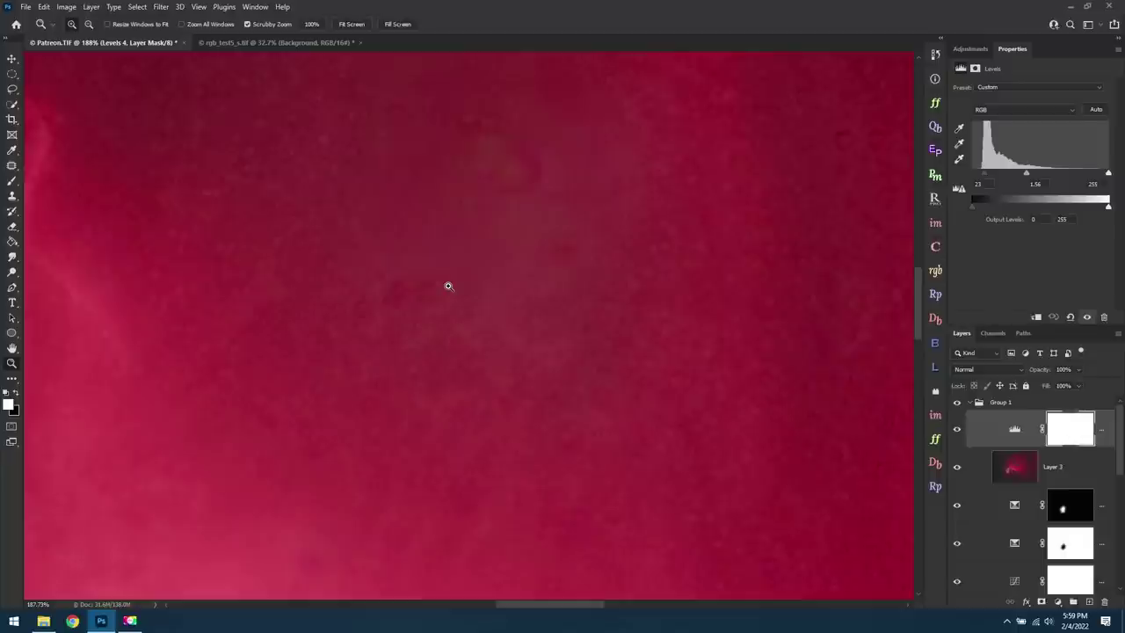
{"action": "left_click", "coordinate": [14, 165]}
Step: Patch out a leftover star blotch in the red nebula on Layer 3 with the Patch Tool, then deselect
{"action": "left_click", "coordinate": [78, 166]}
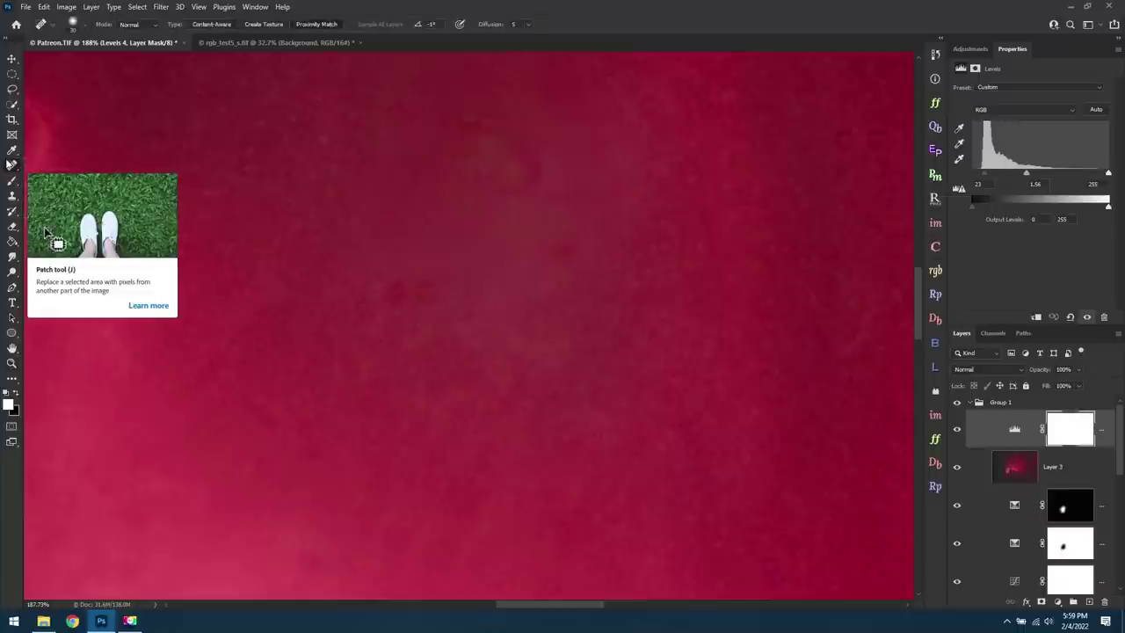
{"action": "right_click", "coordinate": [13, 165]}
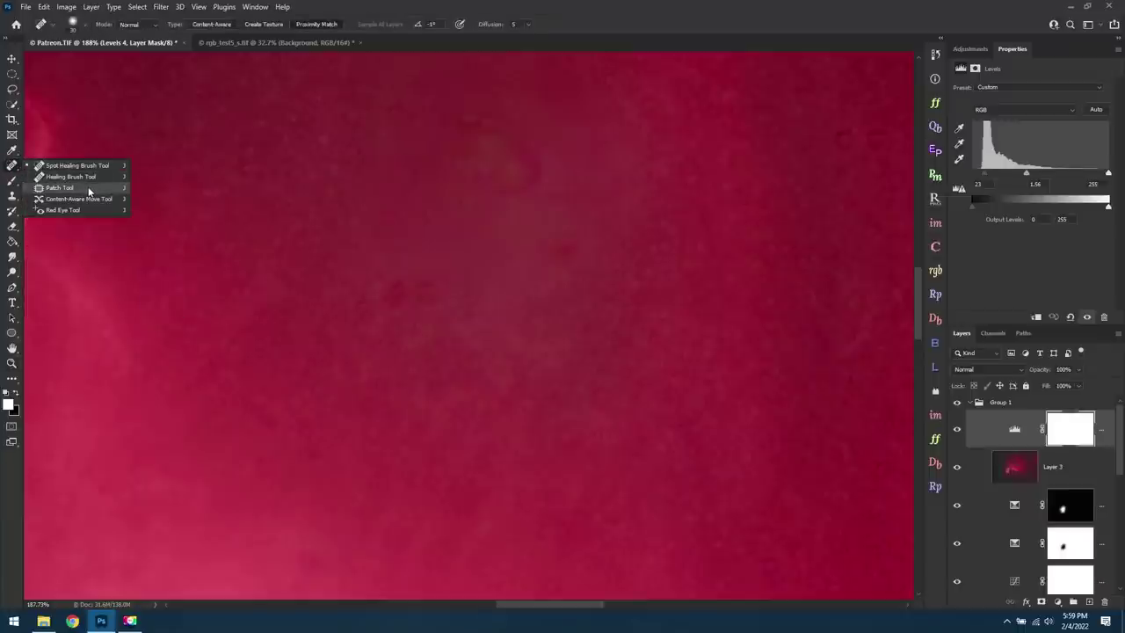
{"action": "left_click", "coordinate": [61, 187]}
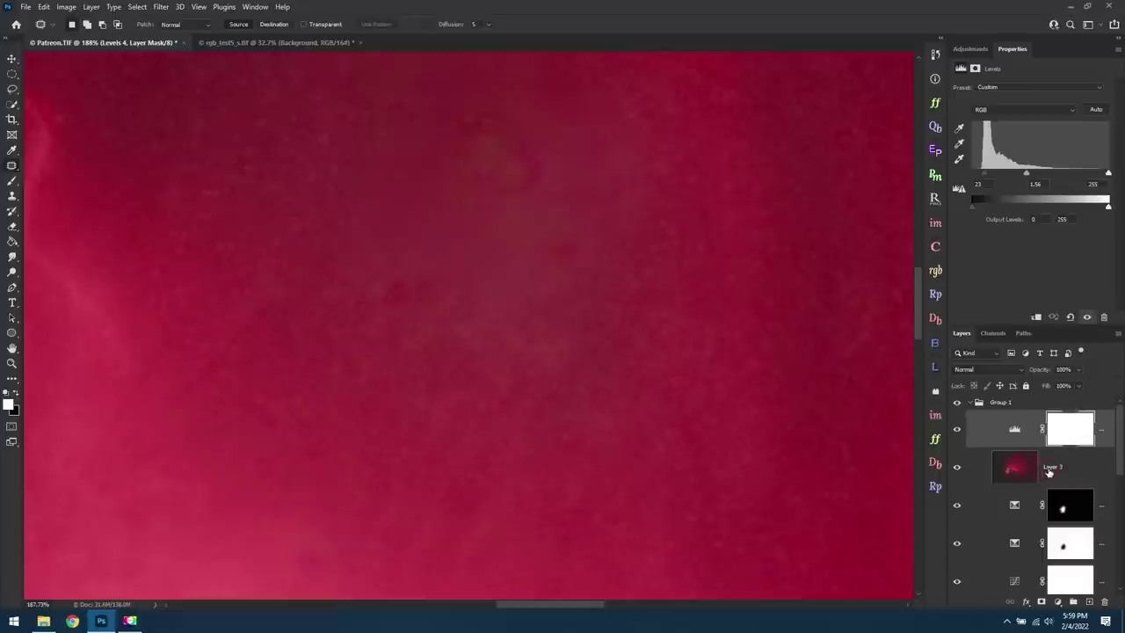
{"action": "left_click", "coordinate": [1048, 472]}
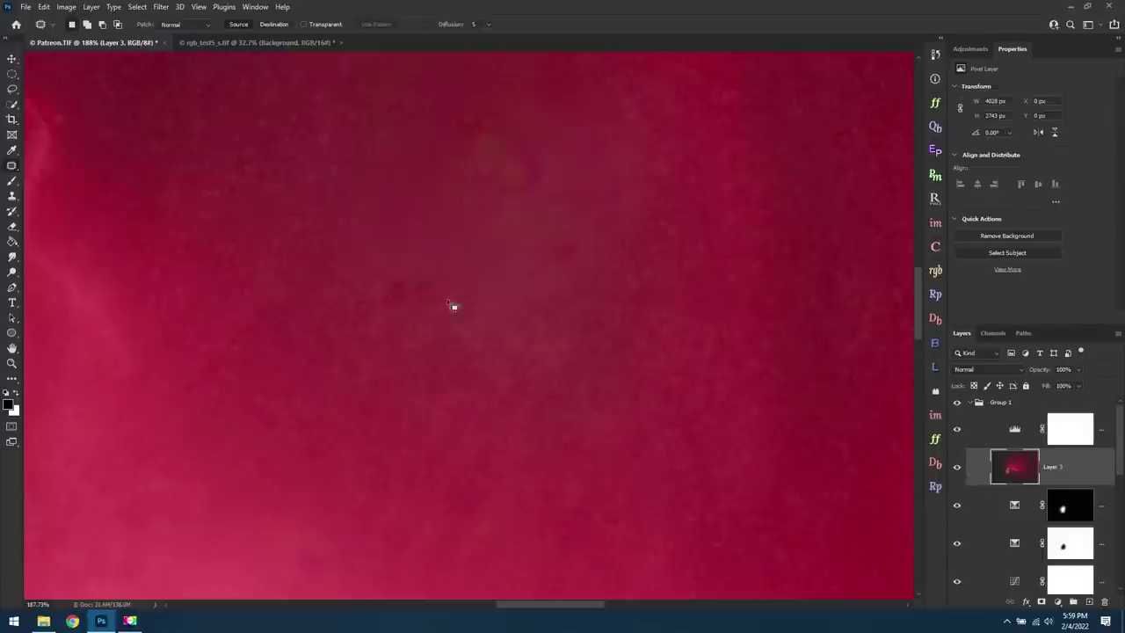
{"action": "mouse_move", "coordinate": [428, 278]}
{"action": "left_mouse_down"}
{"action": "mouse_move", "coordinate": [387, 269]}
{"action": "mouse_move", "coordinate": [332, 308]}
{"action": "mouse_move", "coordinate": [420, 331]}
{"action": "mouse_move", "coordinate": [460, 307]}
{"action": "mouse_move", "coordinate": [438, 279]}
{"action": "mouse_move", "coordinate": [426, 271]}
{"action": "mouse_move", "coordinate": [400, 292]}
{"action": "mouse_move", "coordinate": [401, 401]}
{"action": "left_mouse_up"}
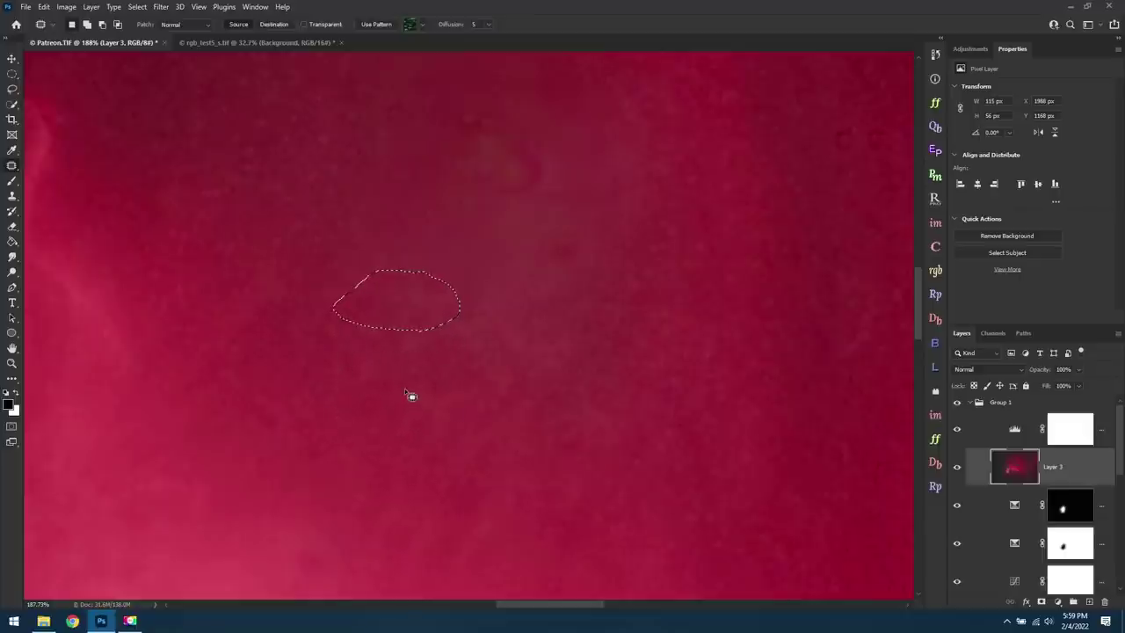
{"action": "key", "text": "ctrl+d"}
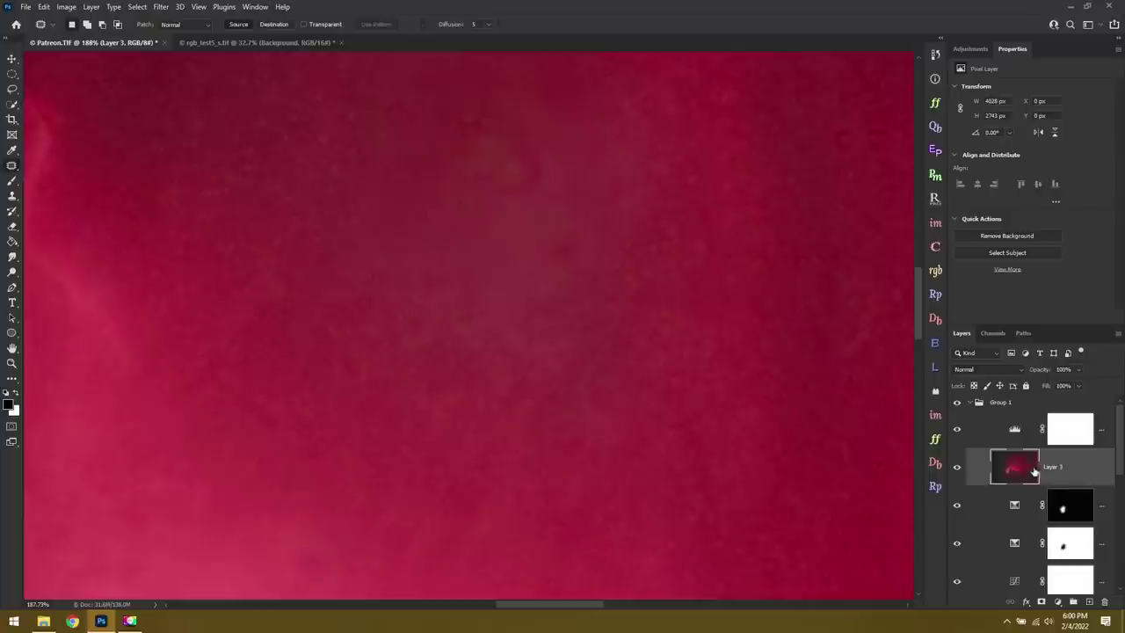
Step: Rename Layer 3 to 'StarXterminator'
{"action": "double_click", "coordinate": [1067, 472]}
{"action": "type", "text": "StarXterminator"}
{"action": "left_click", "coordinate": [1073, 483]}
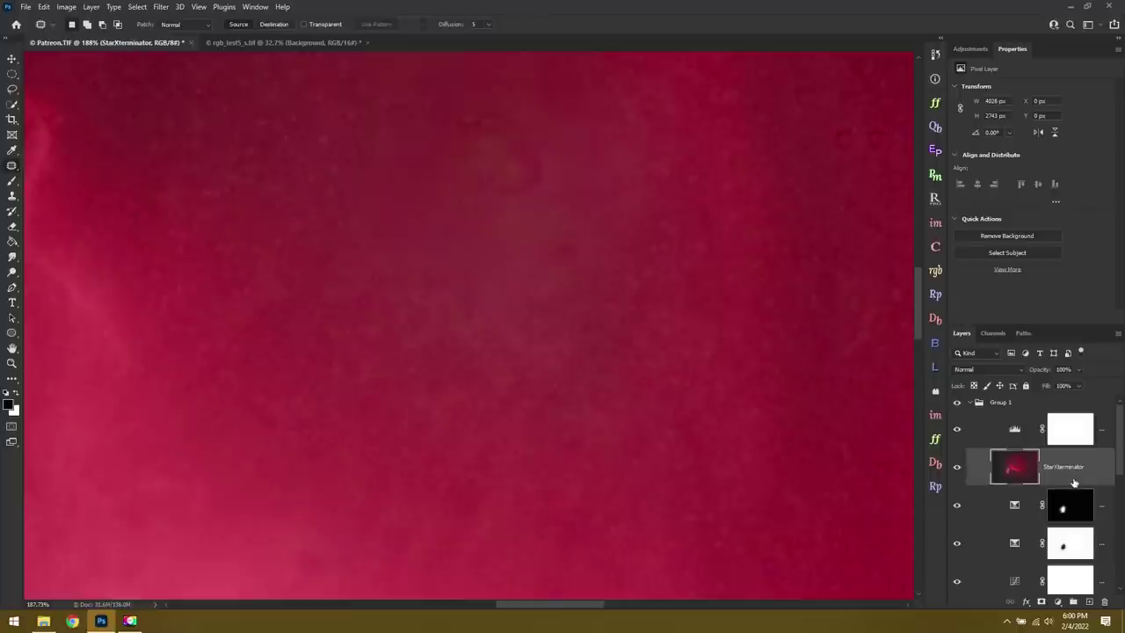
Step: Duplicate the StarXterminator layer as a new layer named 'Cleanup'
{"action": "right_click", "coordinate": [1074, 471]}
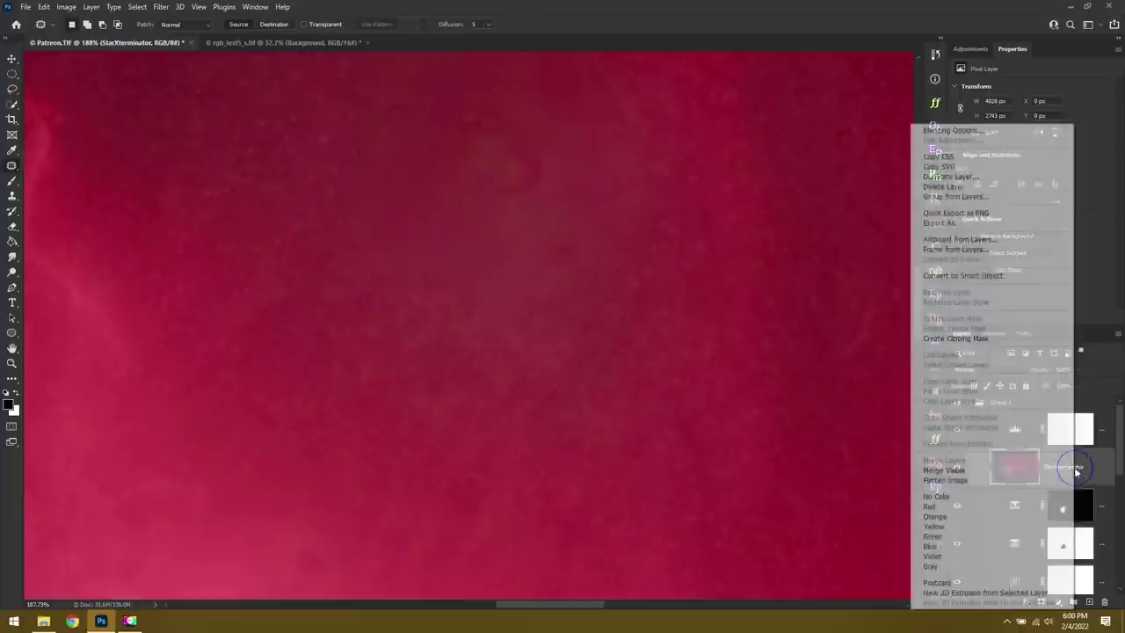
{"action": "left_click", "coordinate": [1022, 179]}
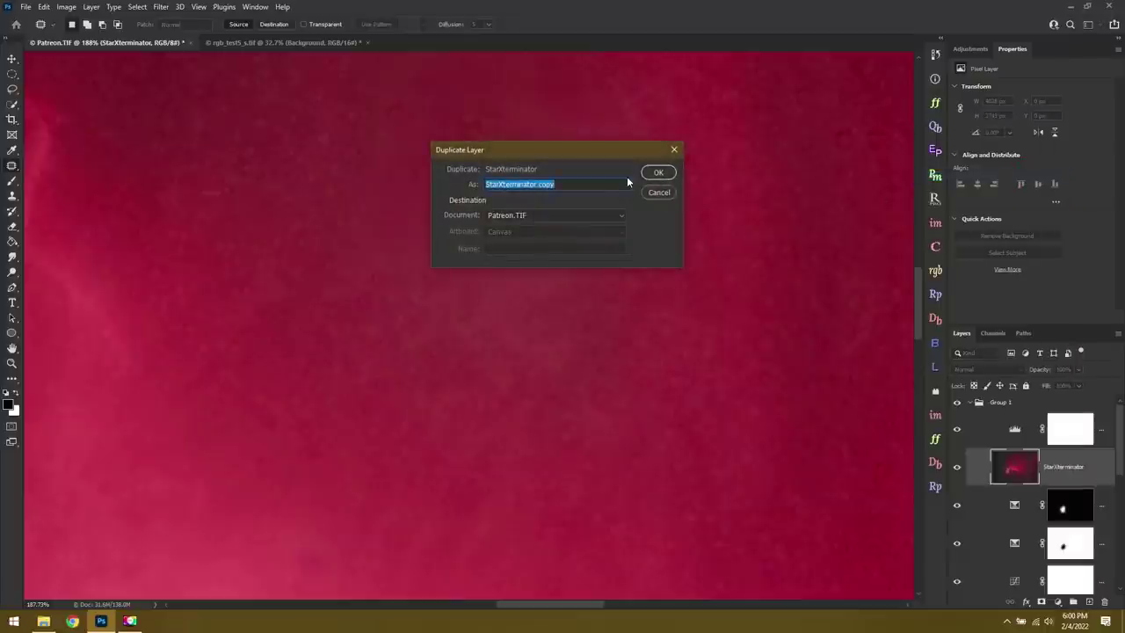
{"action": "type", "text": "Cleanup"}
{"action": "key", "text": "Return"}
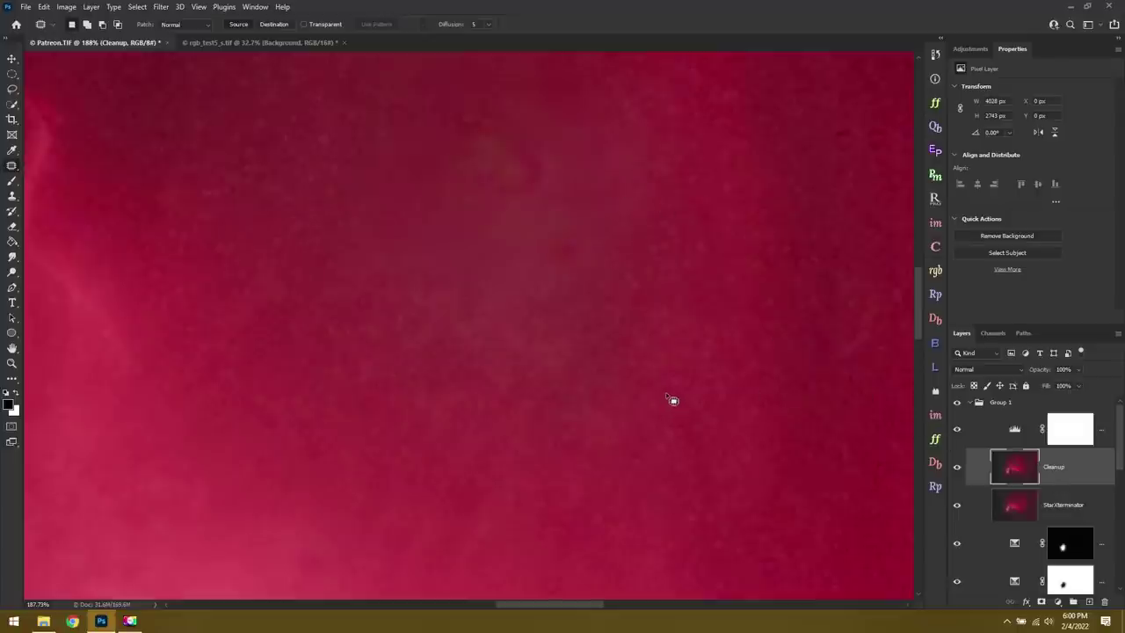
Step: Patch another small blotch in the red nebula on the Cleanup layer, deselect, and zoom out to the full image
{"action": "scroll", "coordinate": [625, 376], "scroll_direction": "down", "scroll_amount": 3}
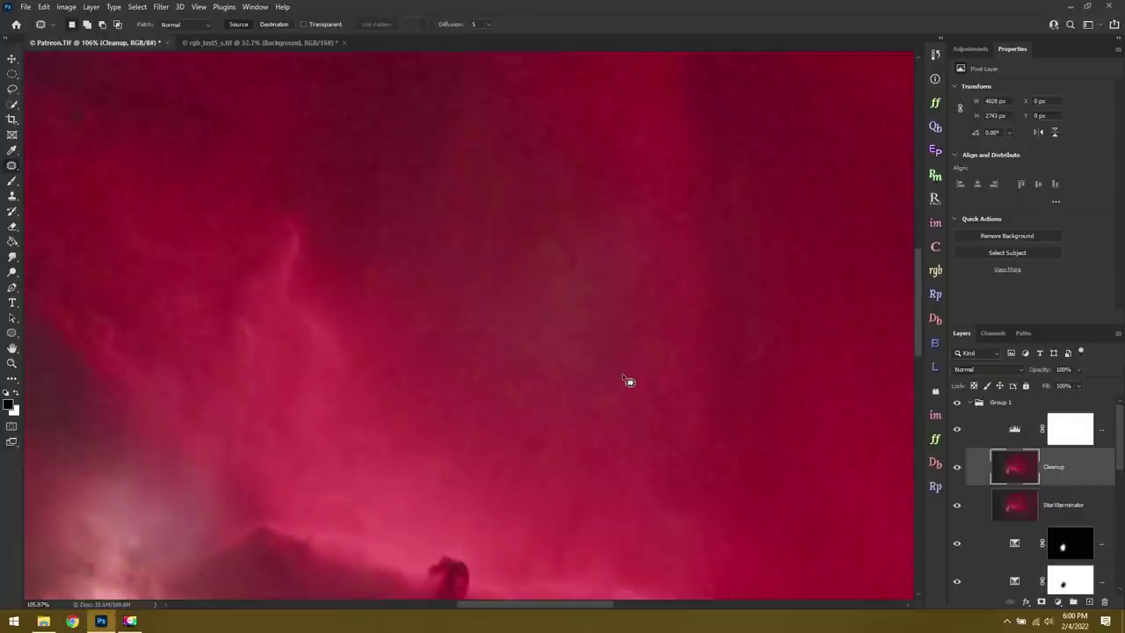
{"action": "scroll", "coordinate": [836, 339], "scroll_direction": "up", "scroll_amount": 4}
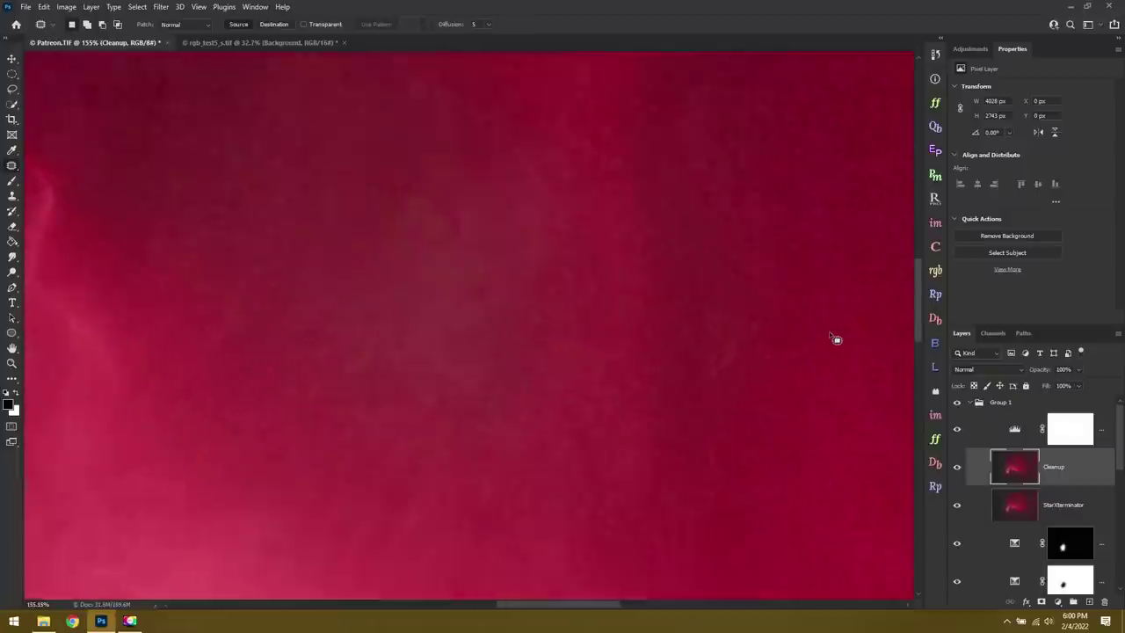
{"action": "mouse_move", "coordinate": [687, 318]}
{"action": "left_mouse_down"}
{"action": "mouse_move", "coordinate": [687, 376]}
{"action": "mouse_move", "coordinate": [706, 309]}
{"action": "left_mouse_up"}
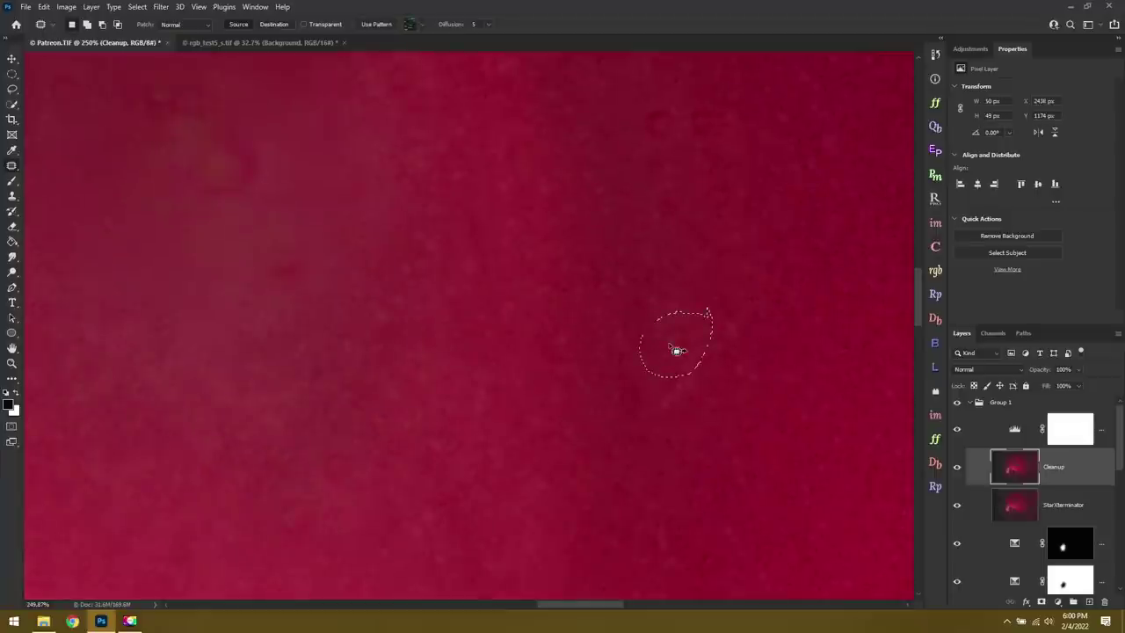
{"action": "left_click_drag", "start_coordinate": [678, 351], "coordinate": [723, 434]}
{"action": "key", "text": "ctrl+d"}
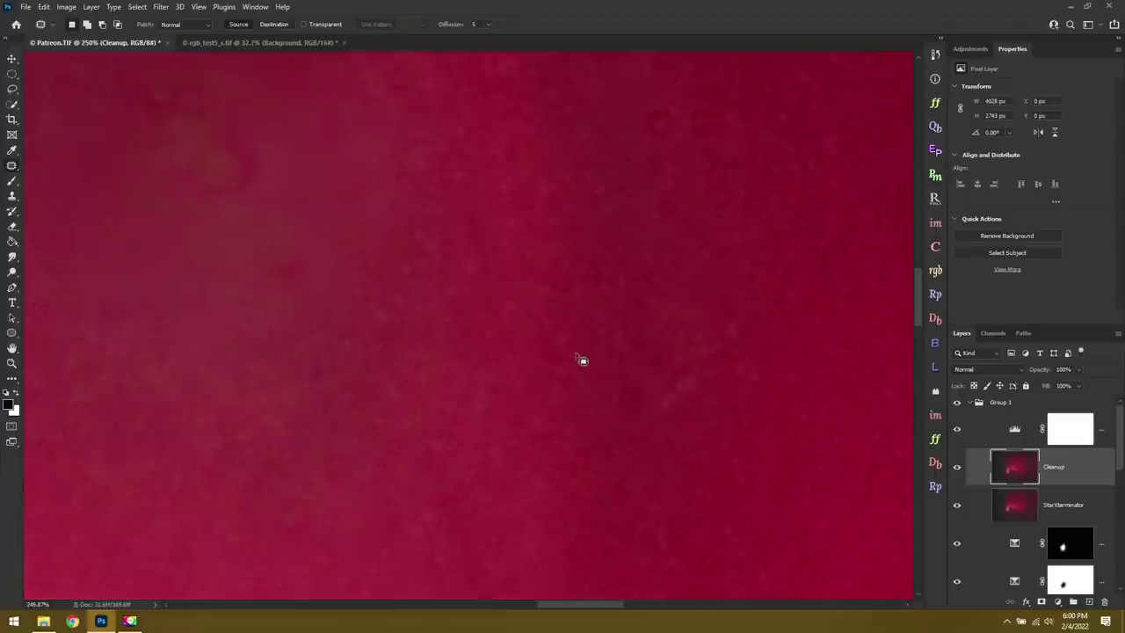
{"action": "scroll", "coordinate": [581, 360], "scroll_direction": "down", "scroll_amount": 5}
{"action": "scroll", "coordinate": [581, 361], "scroll_direction": "down", "scroll_amount": 3}
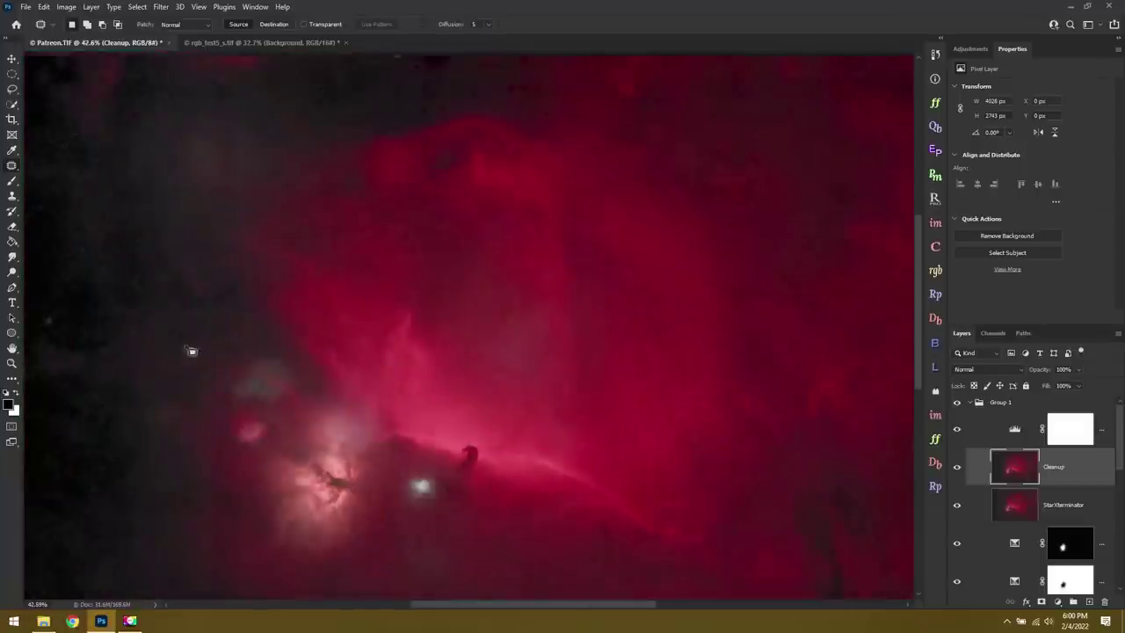
{"action": "scroll", "coordinate": [395, 301], "scroll_direction": "down", "scroll_amount": 2}
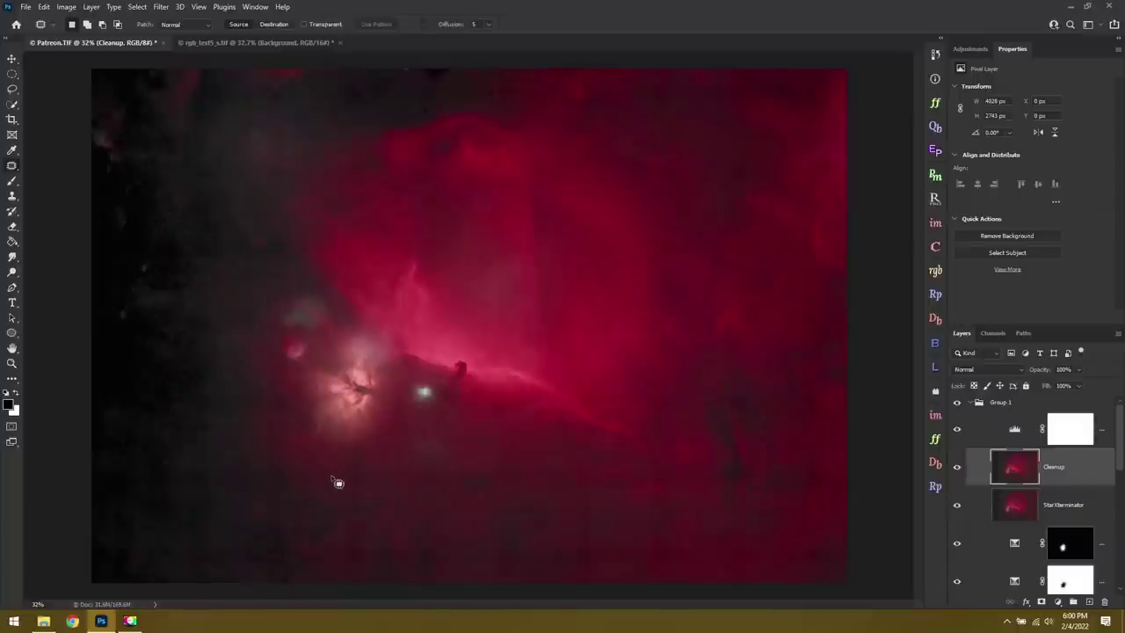
Step: In rgb_test5_s.tif, patch a star near the horsehead away with clean sky and deselect
{"action": "left_click", "coordinate": [218, 42]}
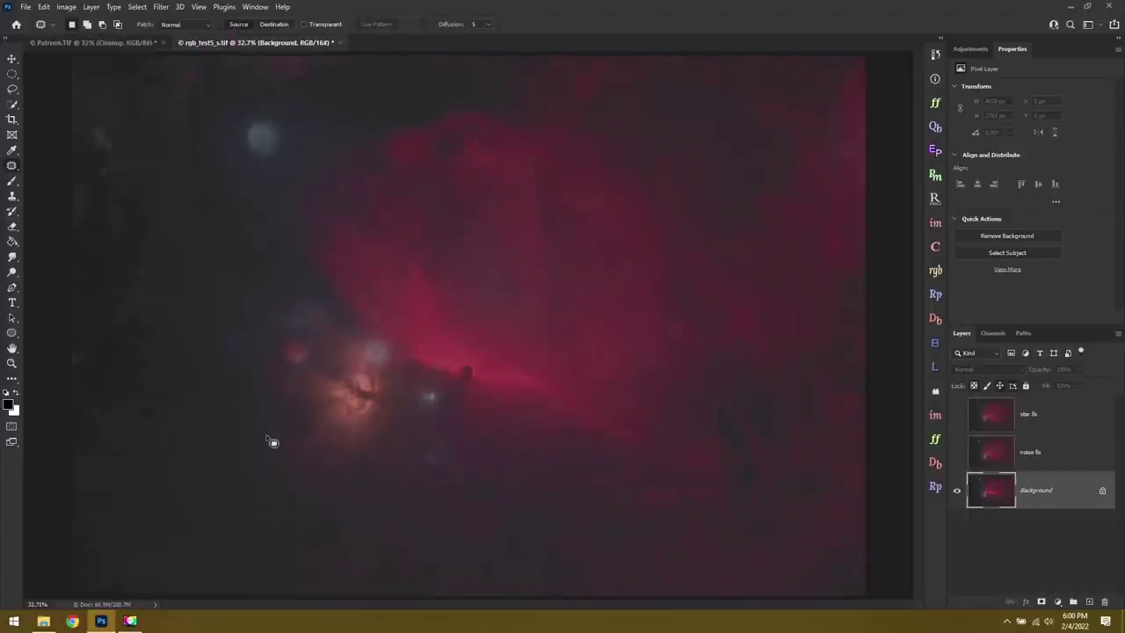
{"action": "scroll", "coordinate": [486, 359], "scroll_direction": "up", "scroll_amount": 10}
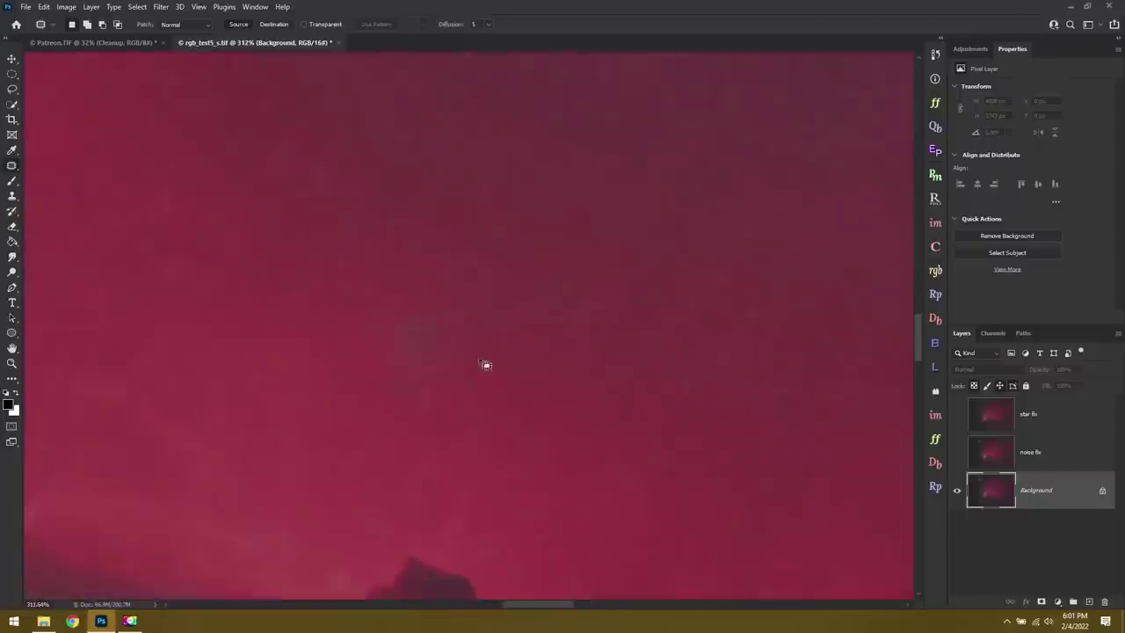
{"action": "scroll", "coordinate": [486, 363], "scroll_direction": "up", "scroll_amount": 2}
{"action": "mouse_move", "coordinate": [455, 274]}
{"action": "left_mouse_down"}
{"action": "mouse_move", "coordinate": [427, 273]}
{"action": "mouse_move", "coordinate": [328, 319]}
{"action": "mouse_move", "coordinate": [375, 462]}
{"action": "mouse_move", "coordinate": [456, 274]}
{"action": "left_mouse_up"}
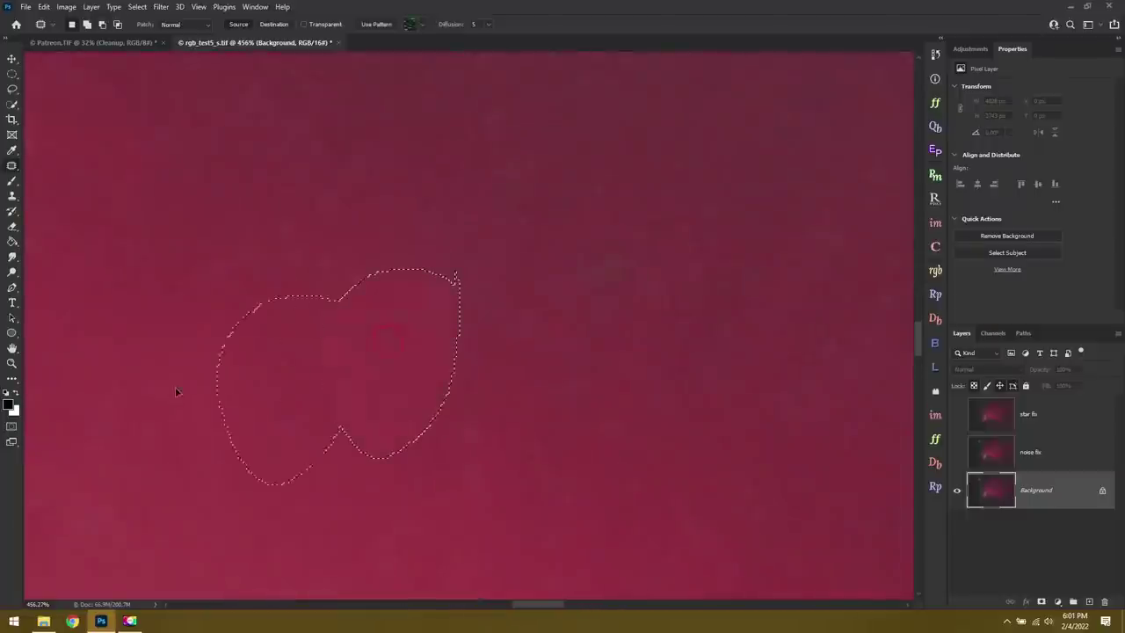
{"action": "left_click_drag", "start_coordinate": [176, 391], "coordinate": [176, 390]}
{"action": "key", "text": "ctrl+d"}
Step: Zoom back out and return to the Patreon.TIF document
{"action": "scroll", "coordinate": [459, 406], "scroll_direction": "down", "scroll_amount": 3}
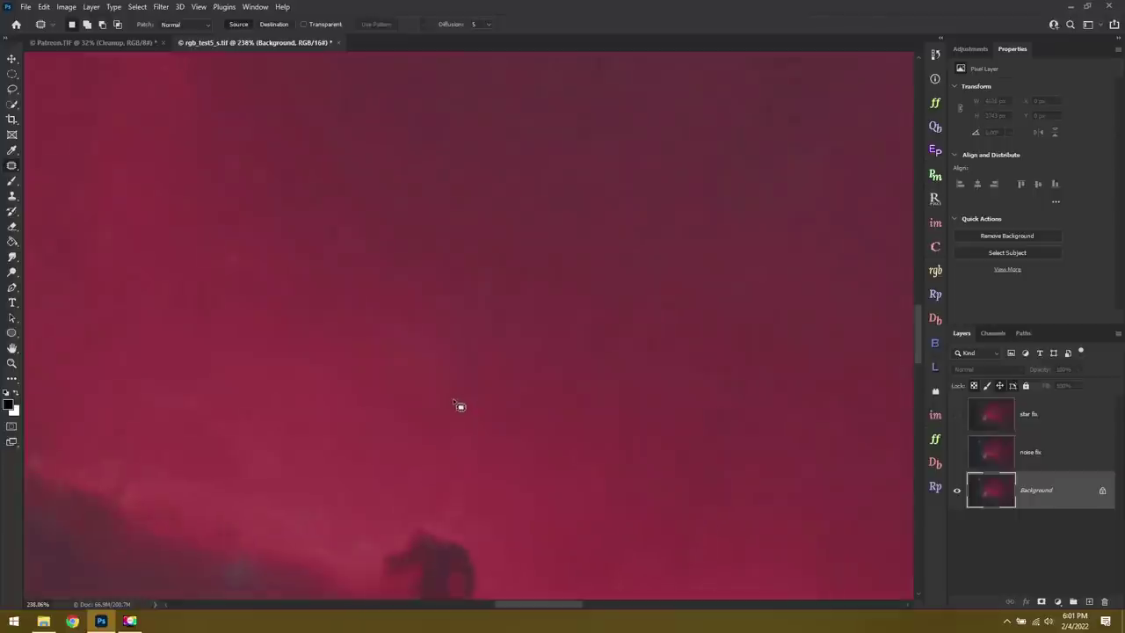
{"action": "scroll", "coordinate": [459, 406], "scroll_direction": "down", "scroll_amount": 2}
{"action": "key", "text": "z"}
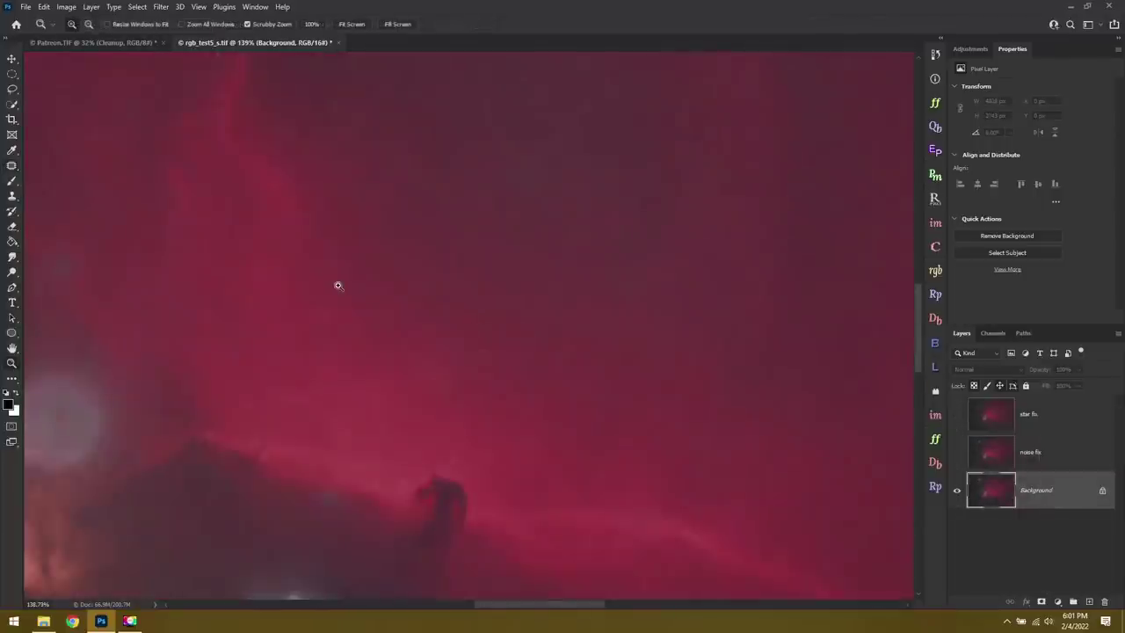
{"action": "left_click", "coordinate": [124, 43]}
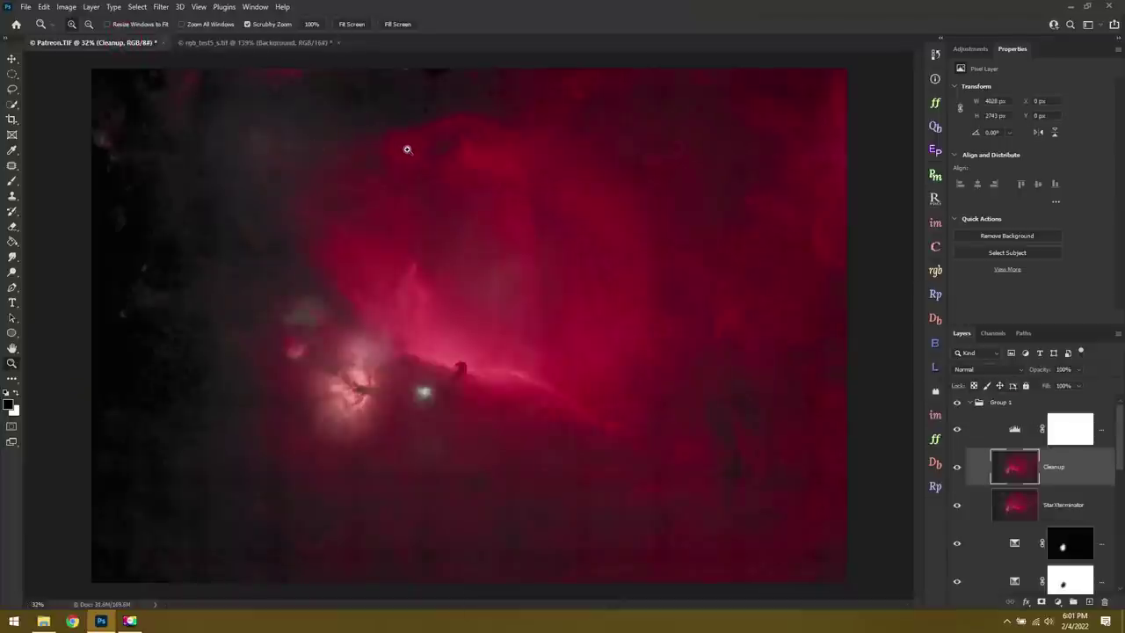
Step: Delete Levels 4, then stamp visible layers into a new layer named High Pass
{"action": "left_click", "coordinate": [1104, 442]}
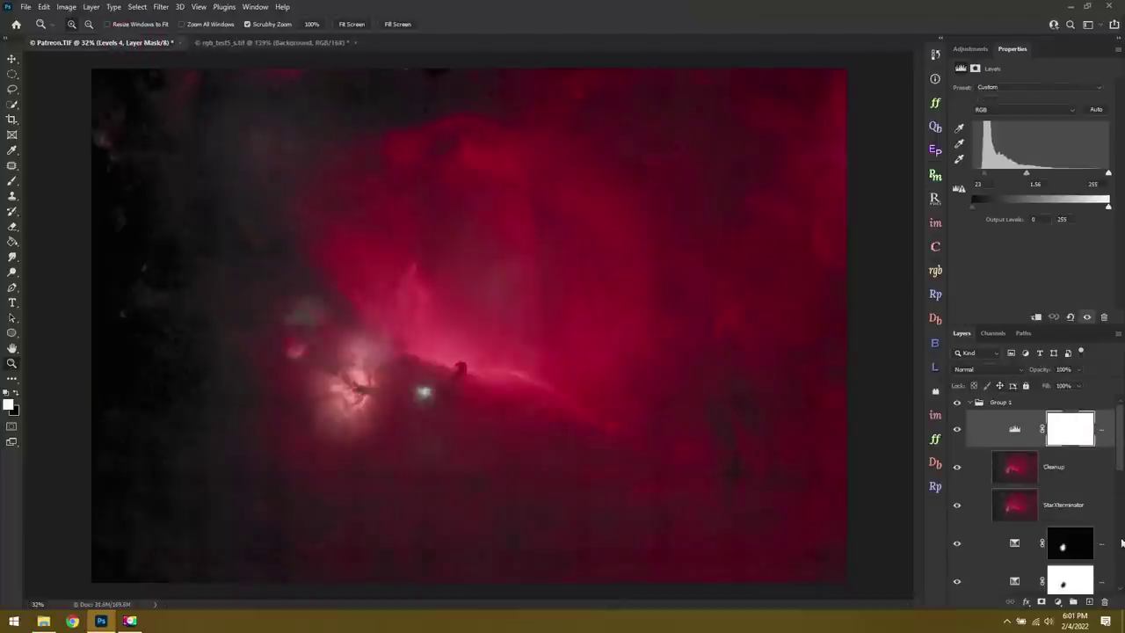
{"action": "left_click", "coordinate": [1103, 600]}
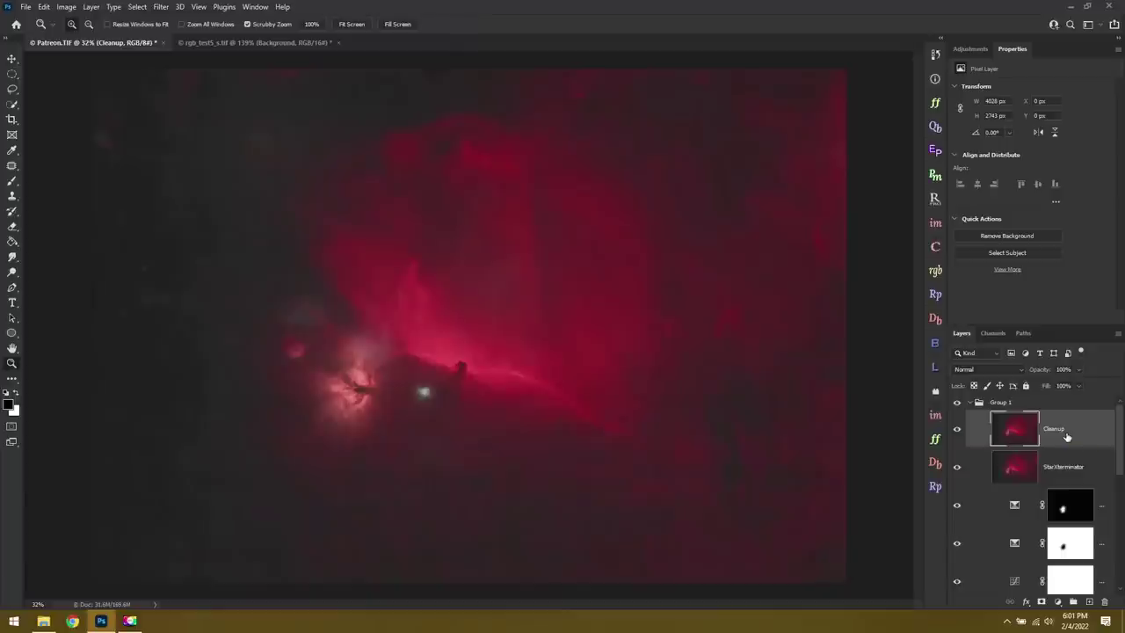
{"action": "key", "text": "ctrl+shift+alt+e"}
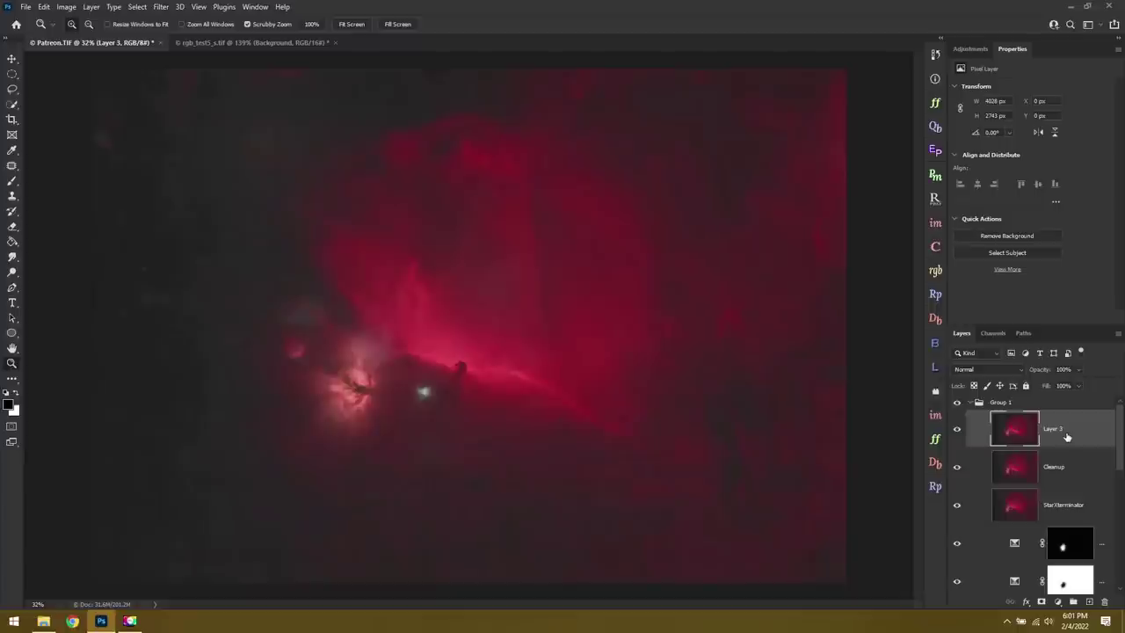
{"action": "double_click", "coordinate": [1059, 429]}
{"action": "type", "text": "High Pass"}
{"action": "key", "text": "Return"}
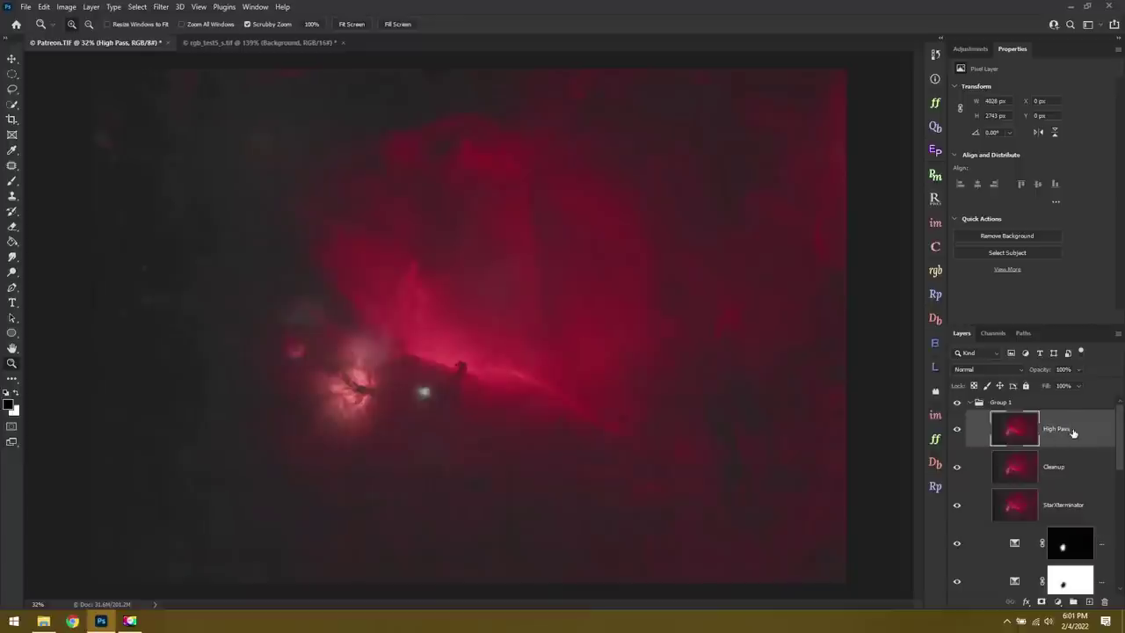
Step: Apply Filter > Other > High Pass to the High Pass layer
{"action": "left_click", "coordinate": [161, 7]}
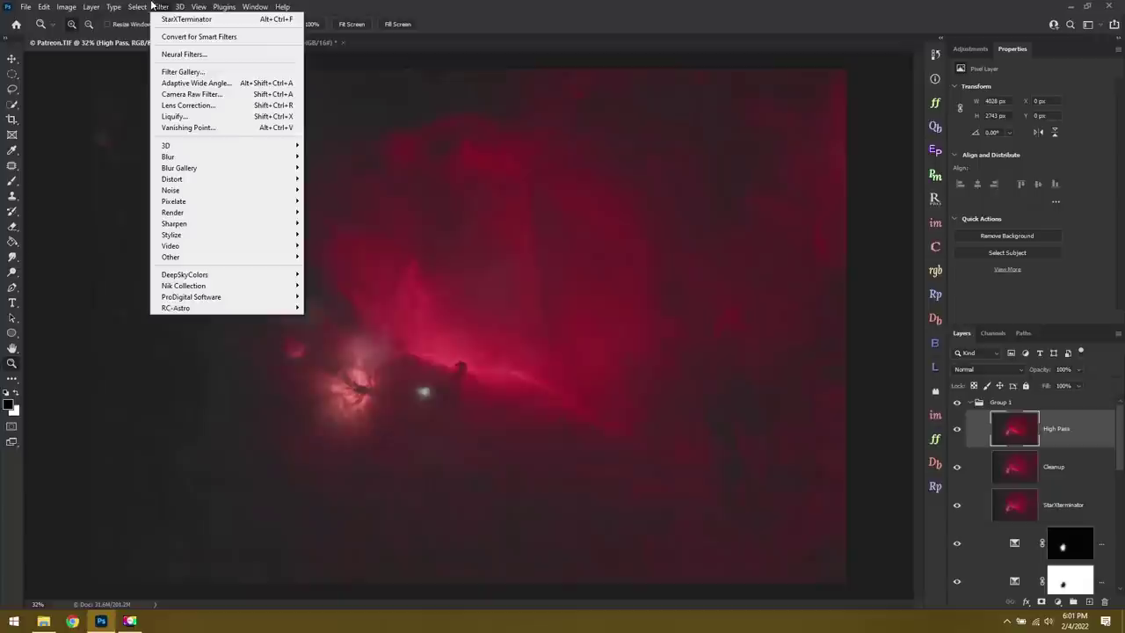
{"action": "mouse_move", "coordinate": [196, 258]}
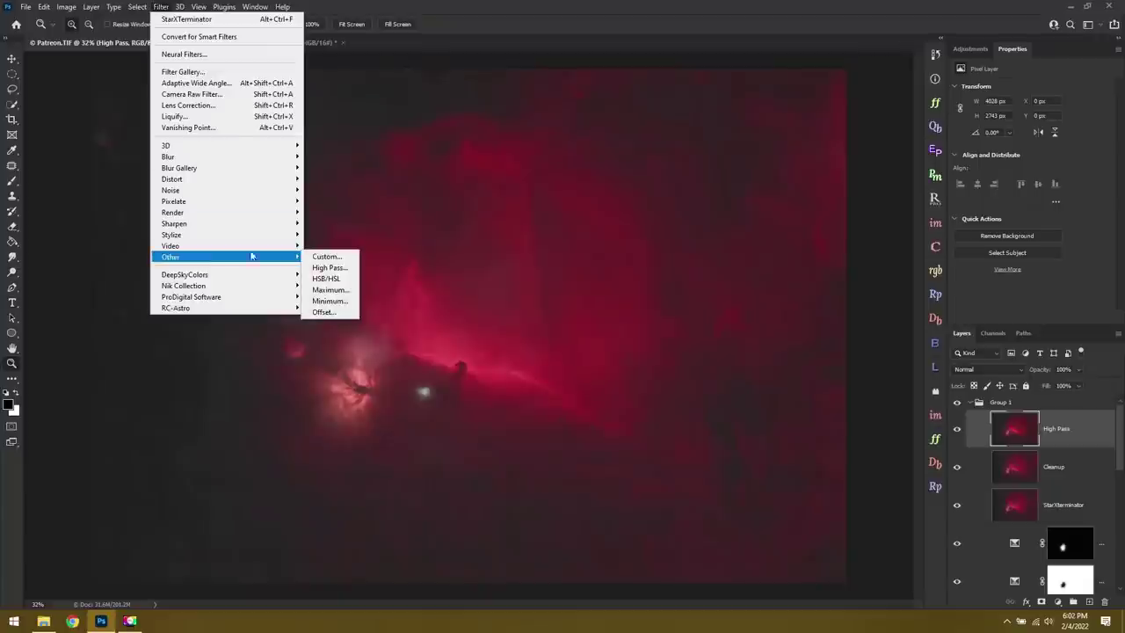
{"action": "left_click", "coordinate": [350, 271]}
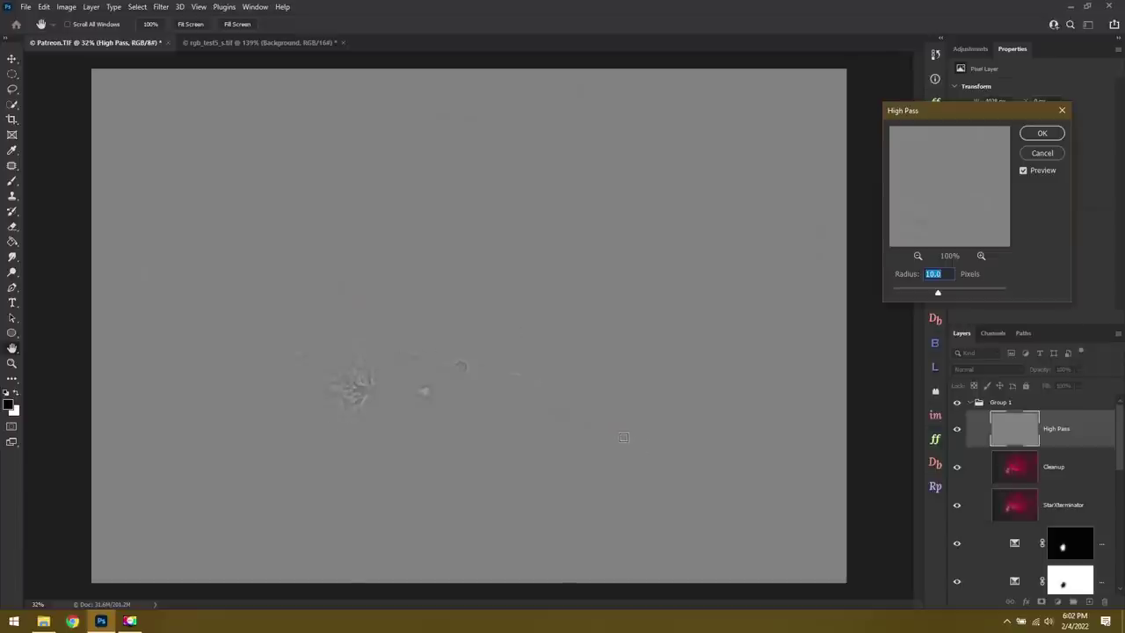
{"action": "left_click", "coordinate": [1041, 135]}
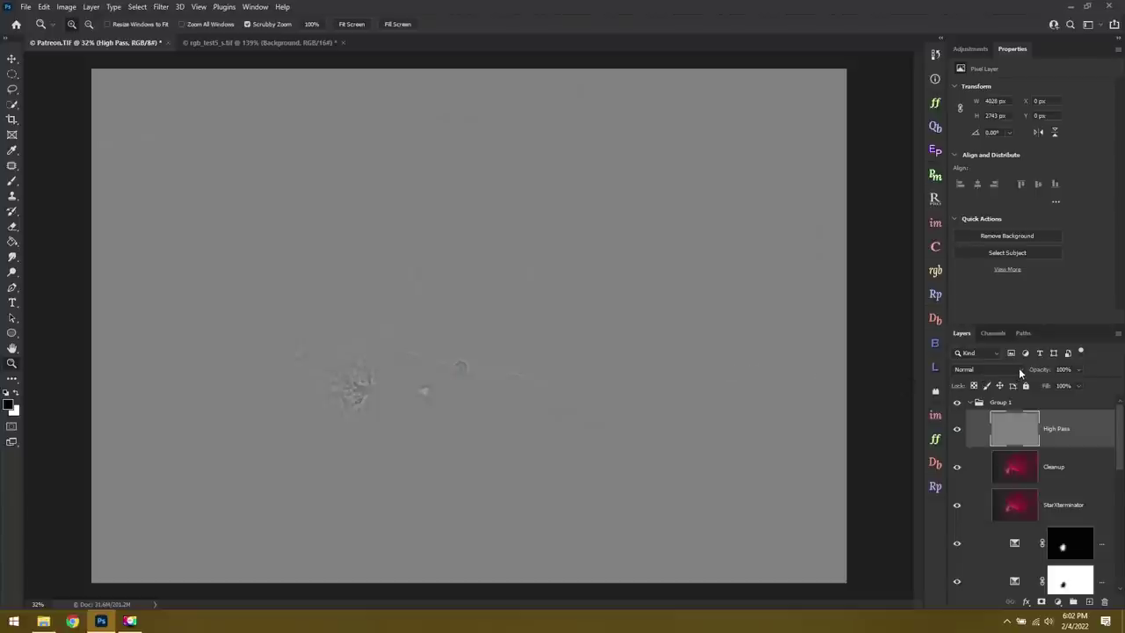
Step: Set the High Pass layer to Soft Light, zoom in and toggle it to compare, then fit the view
{"action": "left_click", "coordinate": [1019, 374]}
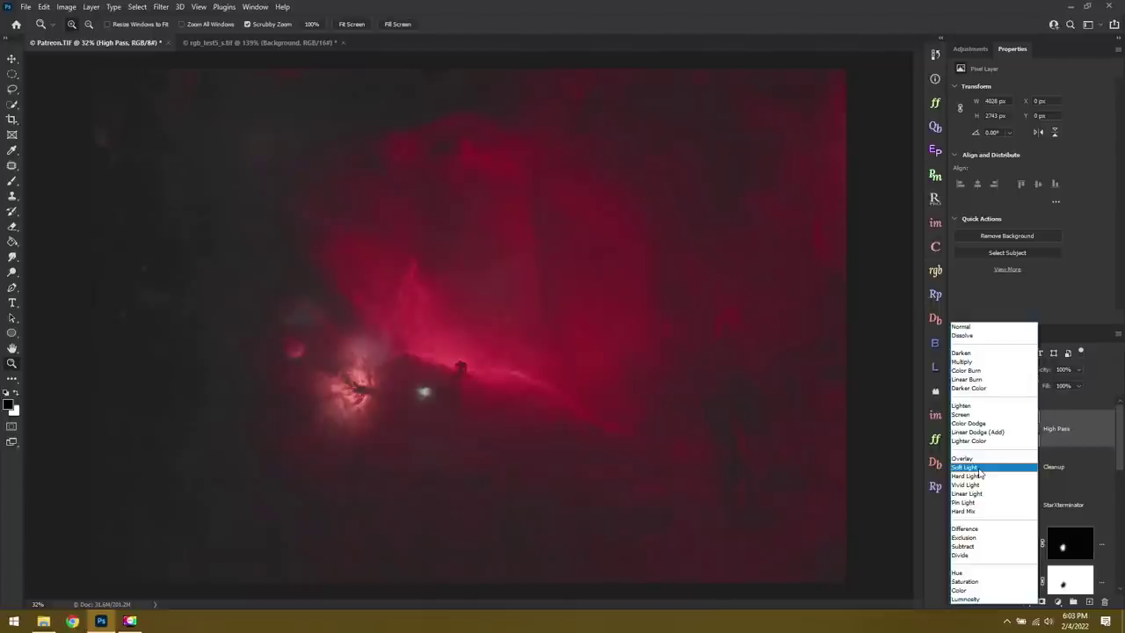
{"action": "left_click", "coordinate": [977, 468]}
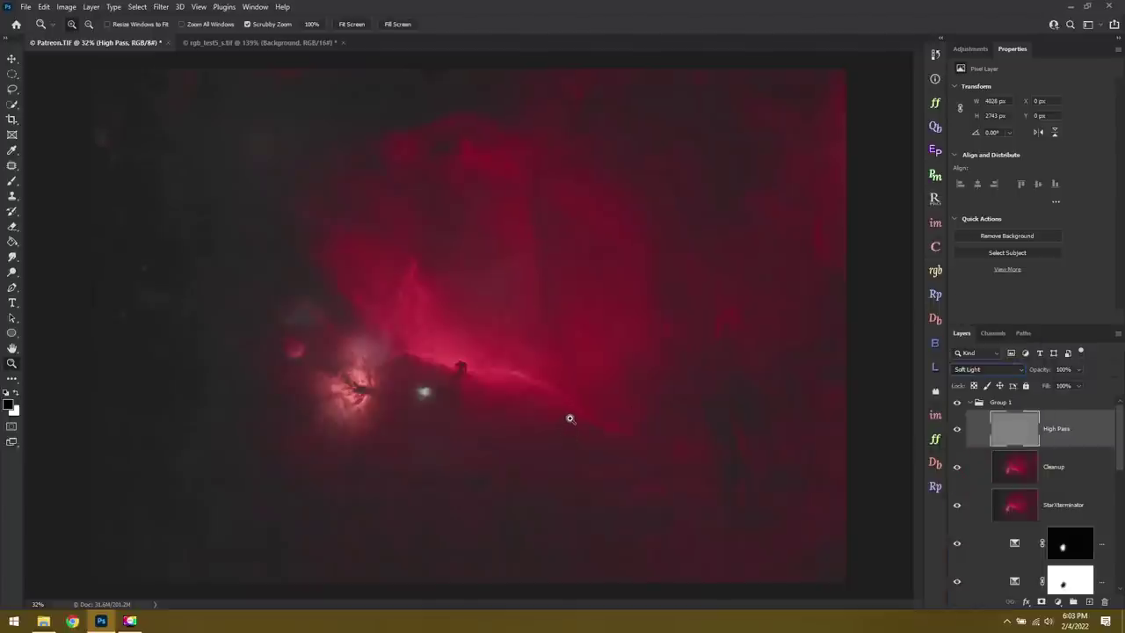
{"action": "left_click_drag", "start_coordinate": [389, 392], "coordinate": [454, 392]}
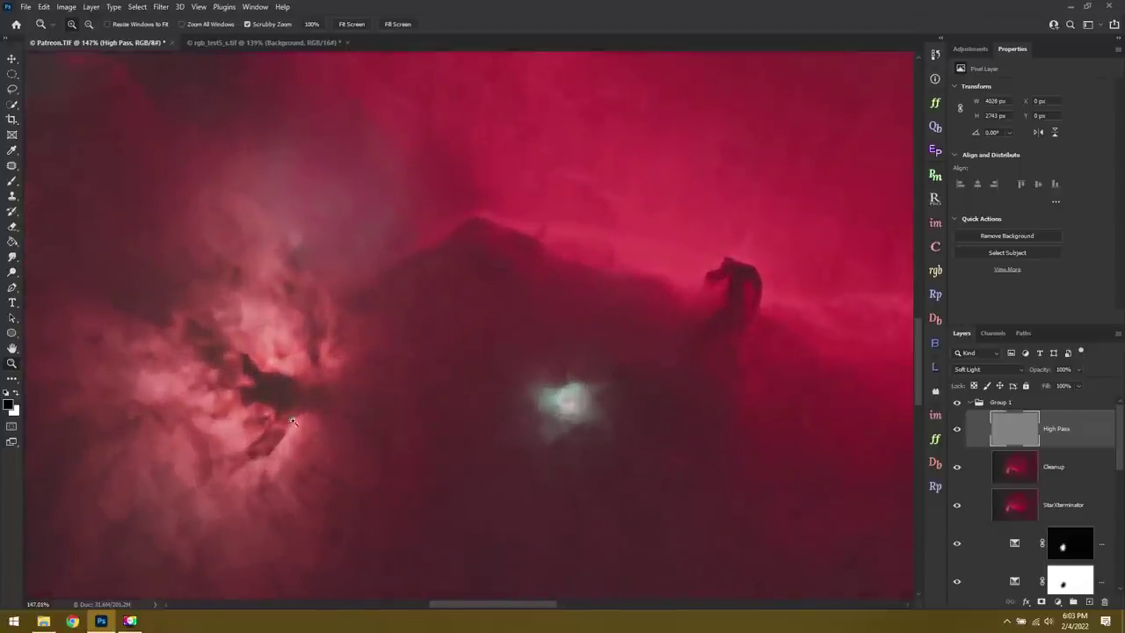
{"action": "left_click", "coordinate": [958, 429]}
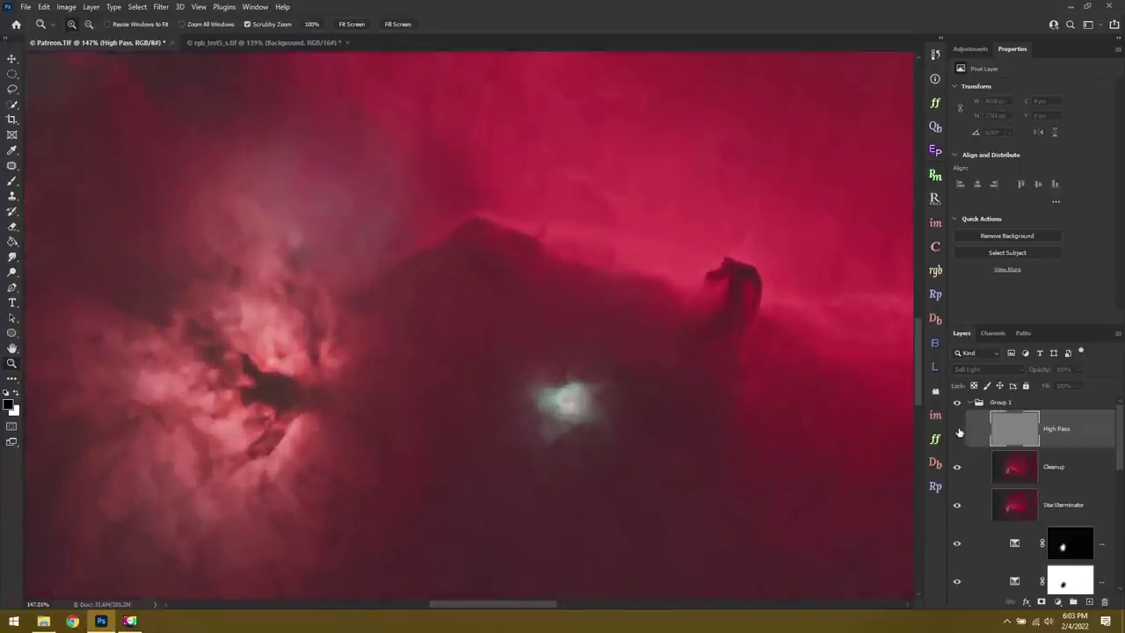
{"action": "left_click", "coordinate": [957, 429]}
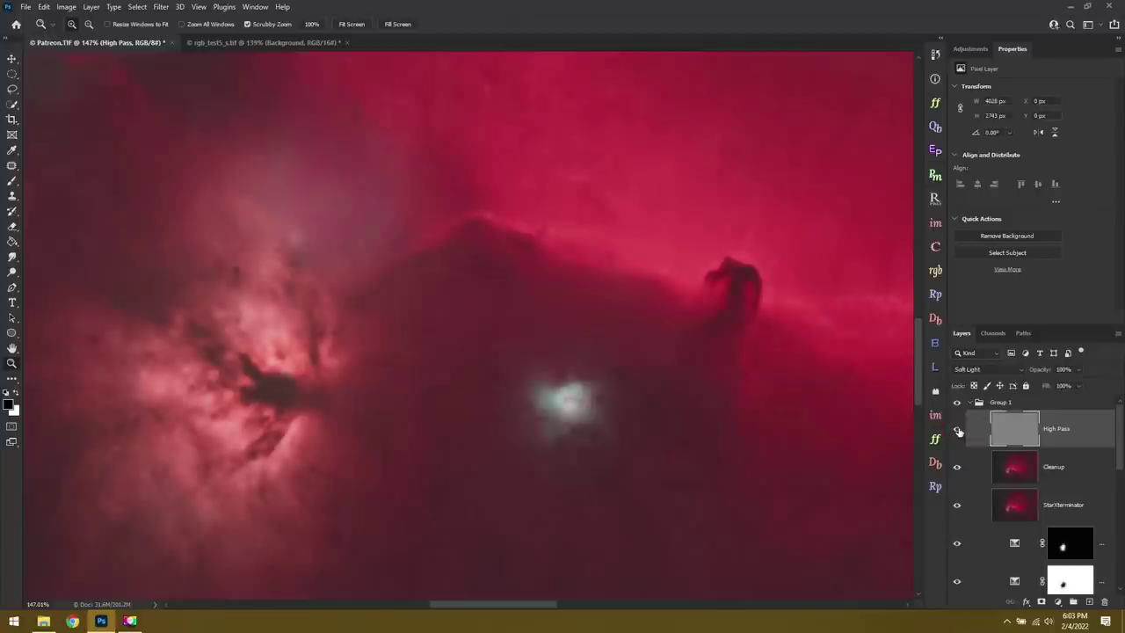
{"action": "left_click", "coordinate": [350, 23]}
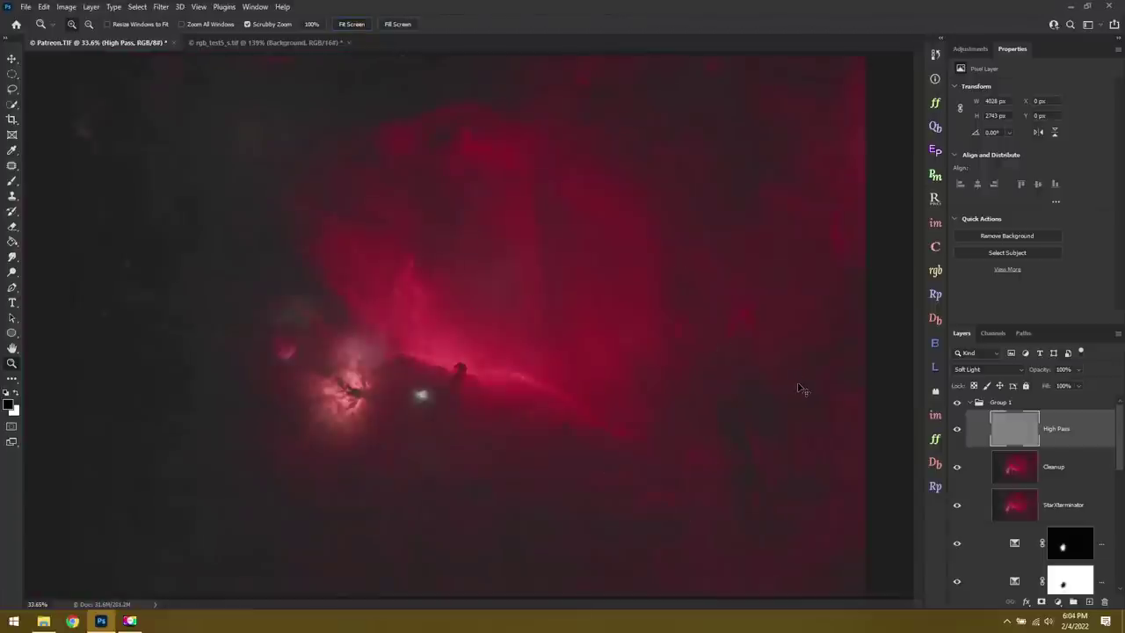
Step: Stamp another merged copy onto a new layer named HighPass2
{"action": "key", "text": "ctrl+shift+alt+e"}
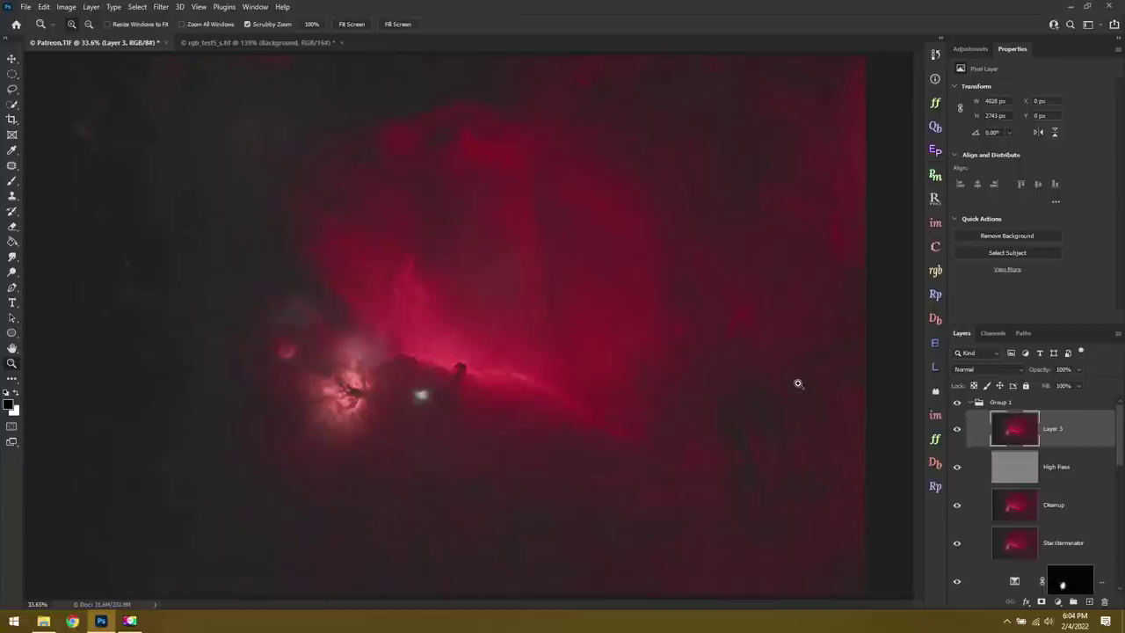
{"action": "double_click", "coordinate": [1055, 429]}
{"action": "type", "text": "HighPass2"}
{"action": "key", "text": "Return"}
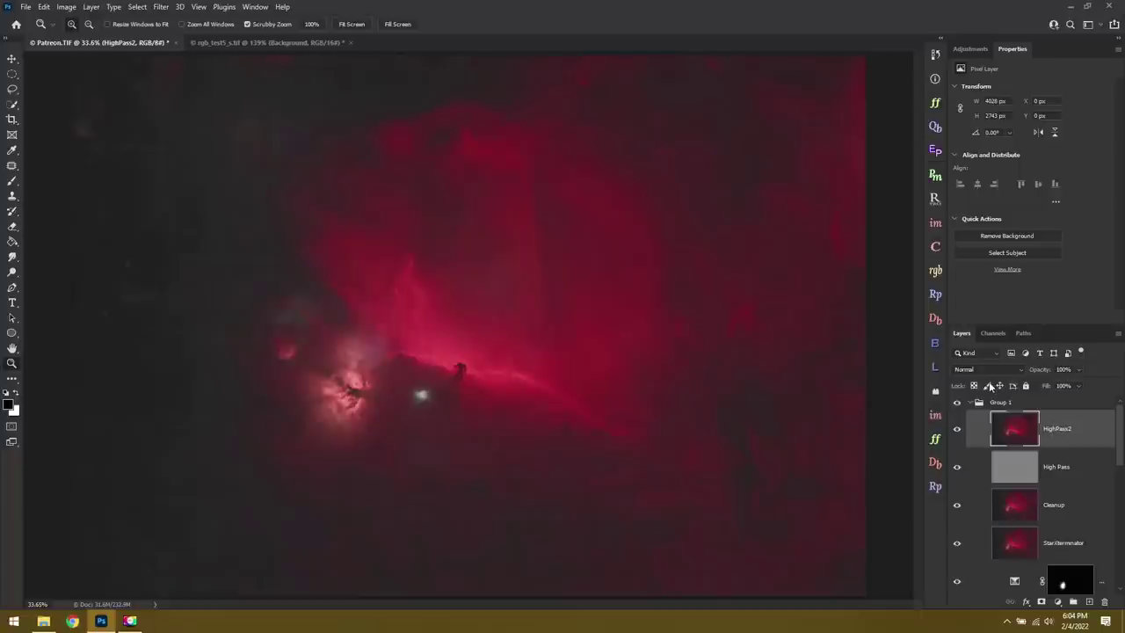
Step: Apply High Pass at a 30-pixel radius to HighPass2 and bring up its blend modes
{"action": "left_click", "coordinate": [162, 7]}
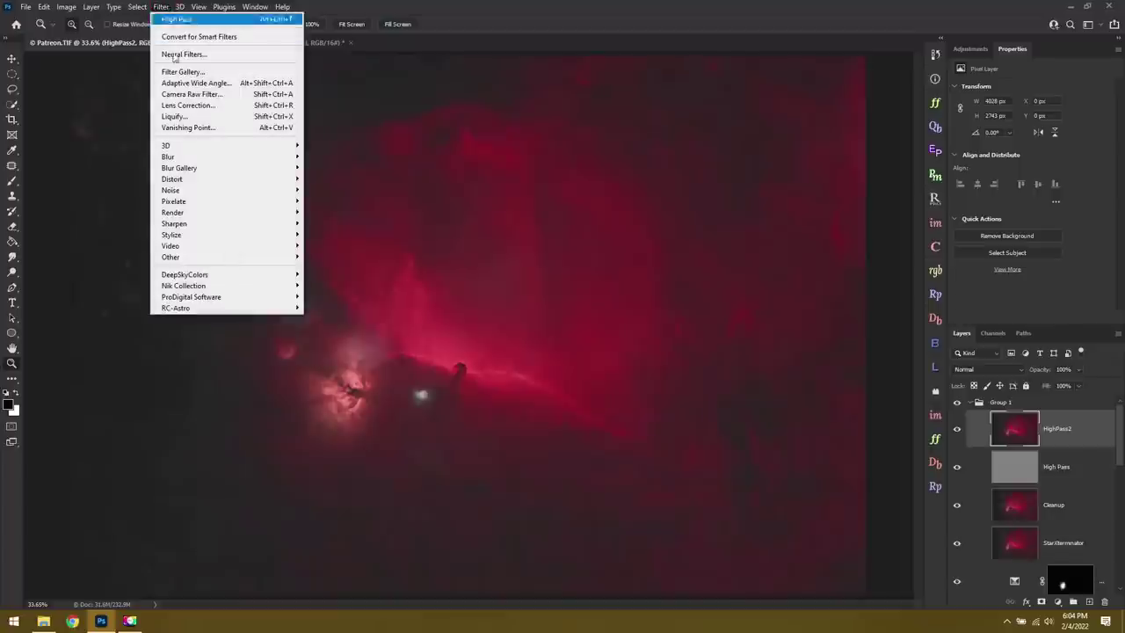
{"action": "mouse_move", "coordinate": [264, 246]}
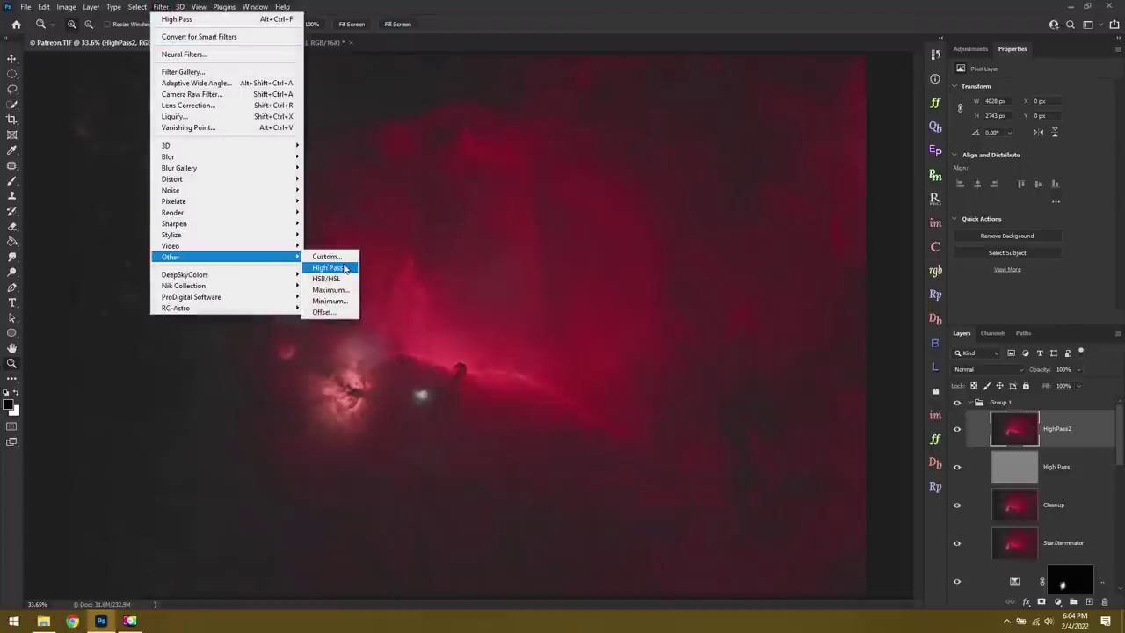
{"action": "left_click", "coordinate": [344, 268]}
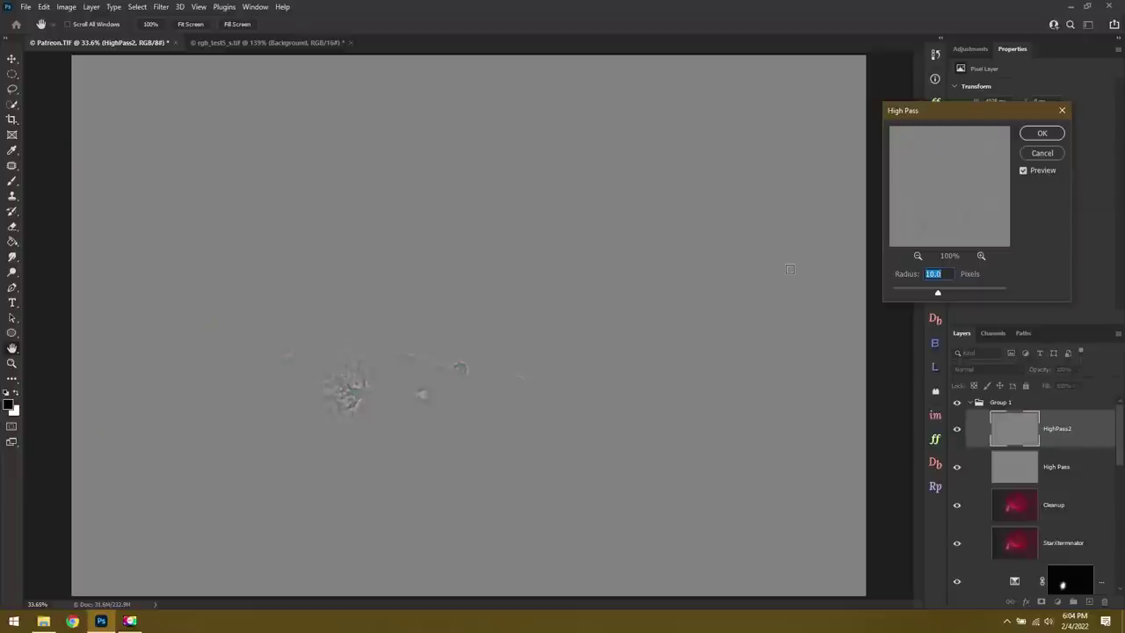
{"action": "type", "text": "30"}
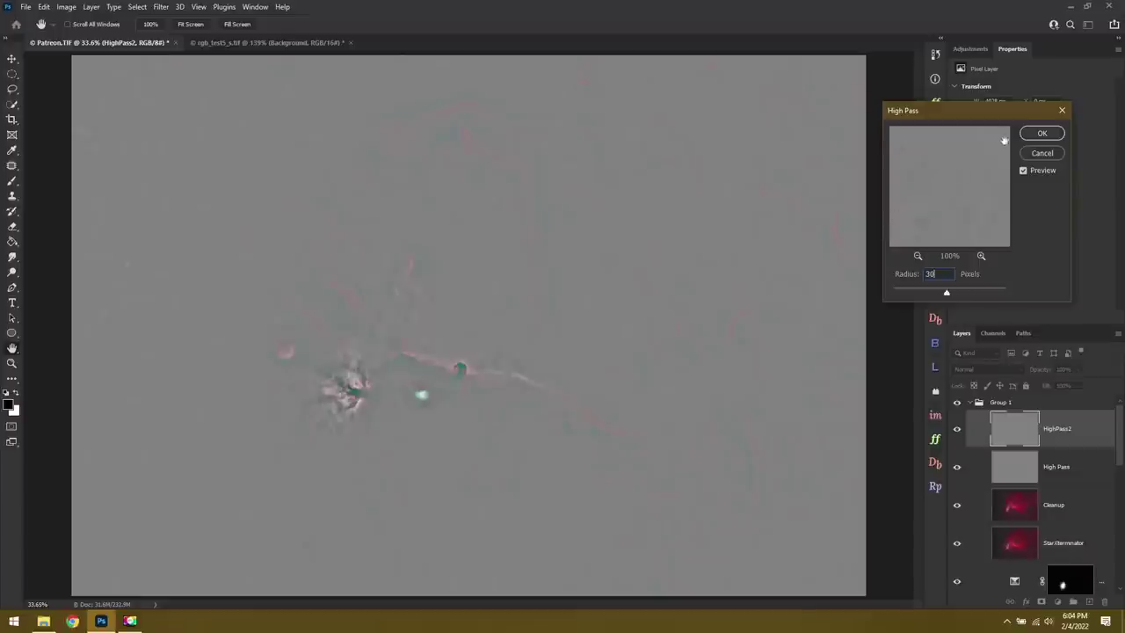
{"action": "left_click", "coordinate": [1041, 133]}
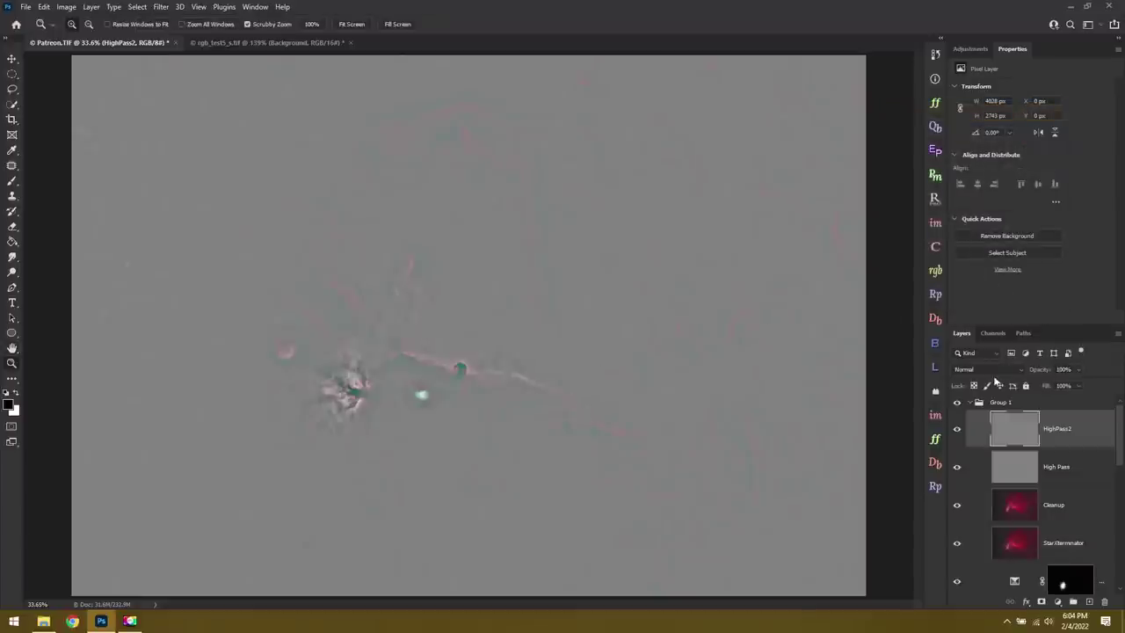
{"action": "left_click", "coordinate": [1019, 370]}
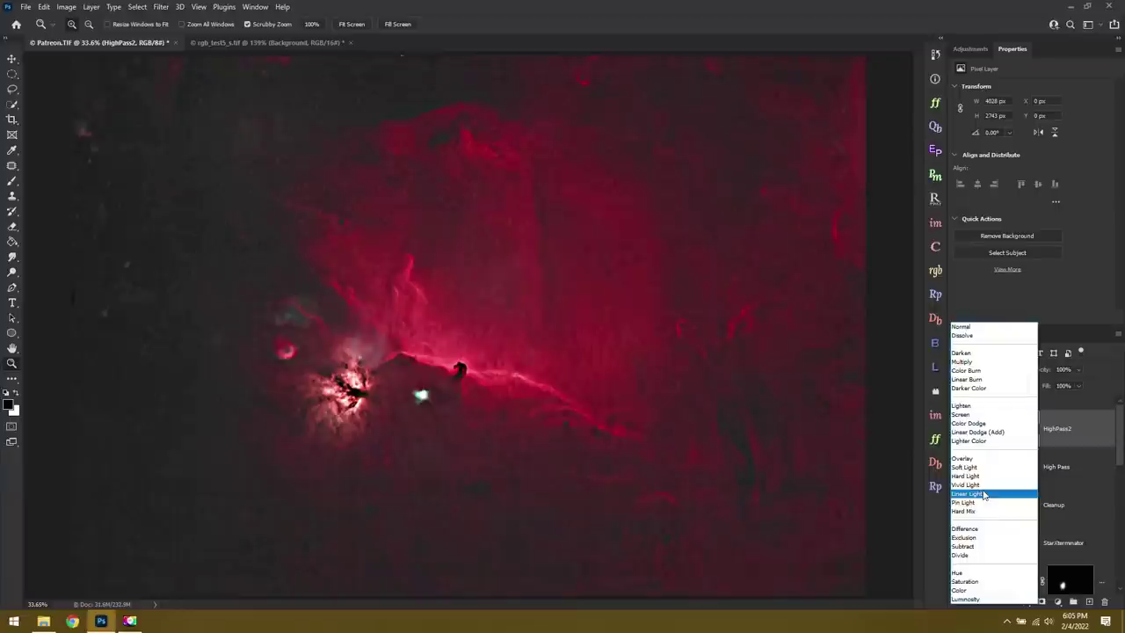
Step: Try Linear Light on HighPass2 and zoom in to inspect the nebula detail
{"action": "left_click", "coordinate": [984, 495]}
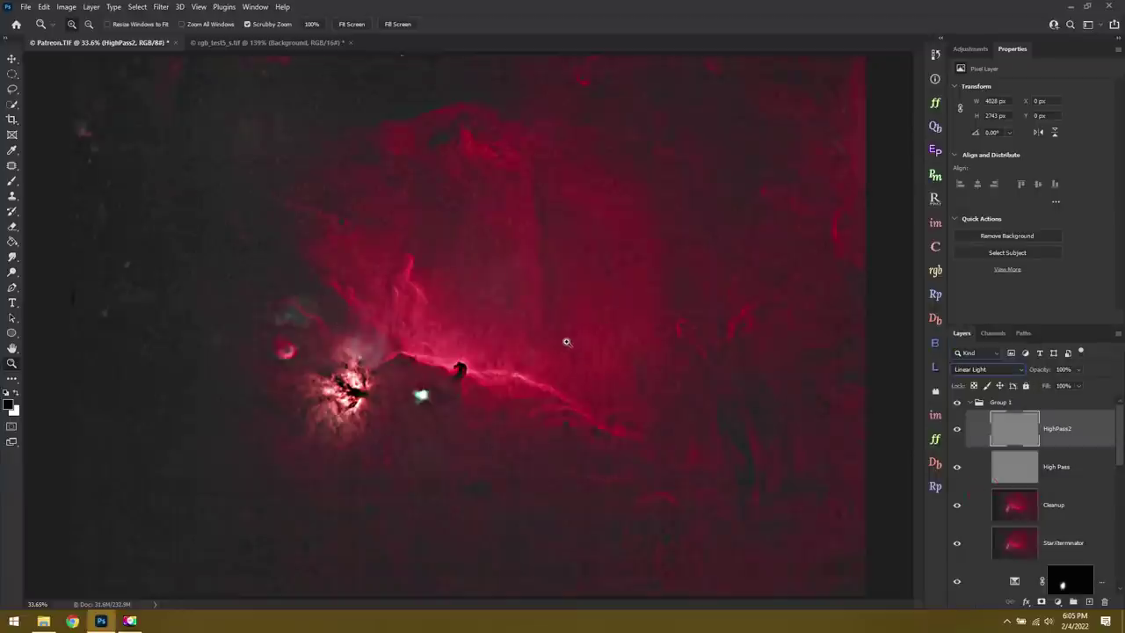
{"action": "left_click_drag", "start_coordinate": [579, 268], "coordinate": [667, 294]}
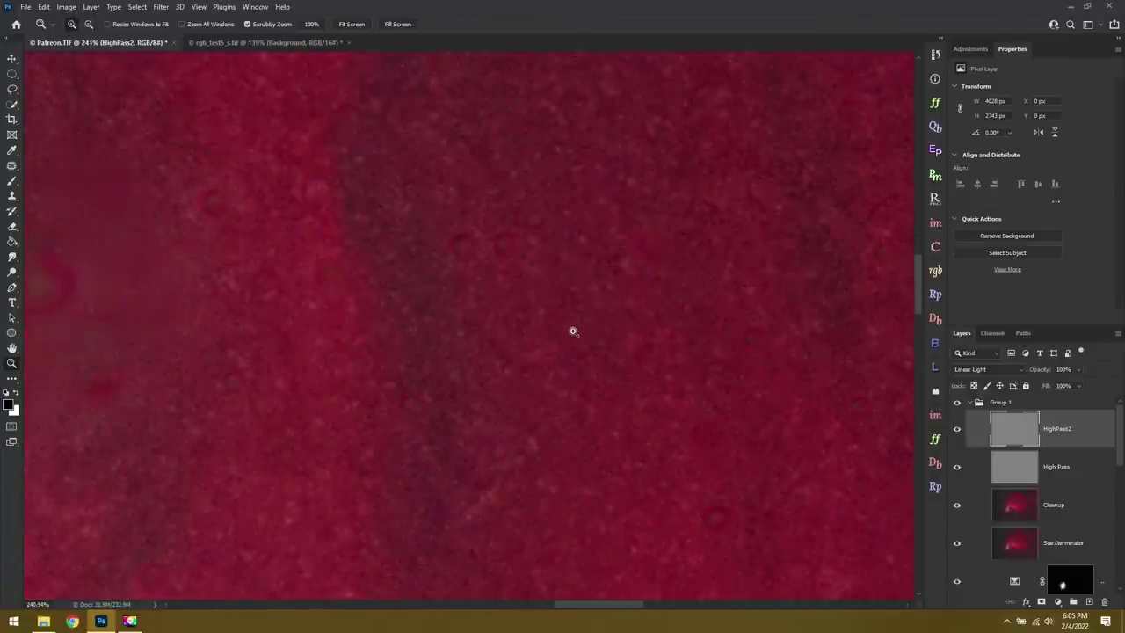
{"action": "left_click", "coordinate": [1053, 504]}
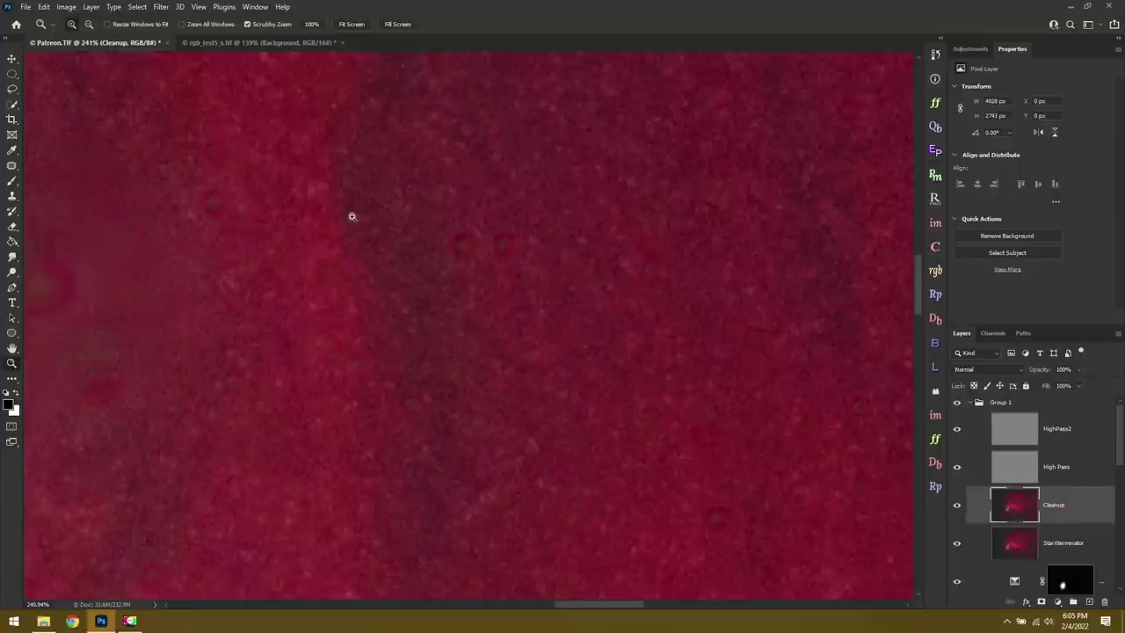
{"action": "left_click", "coordinate": [1072, 438]}
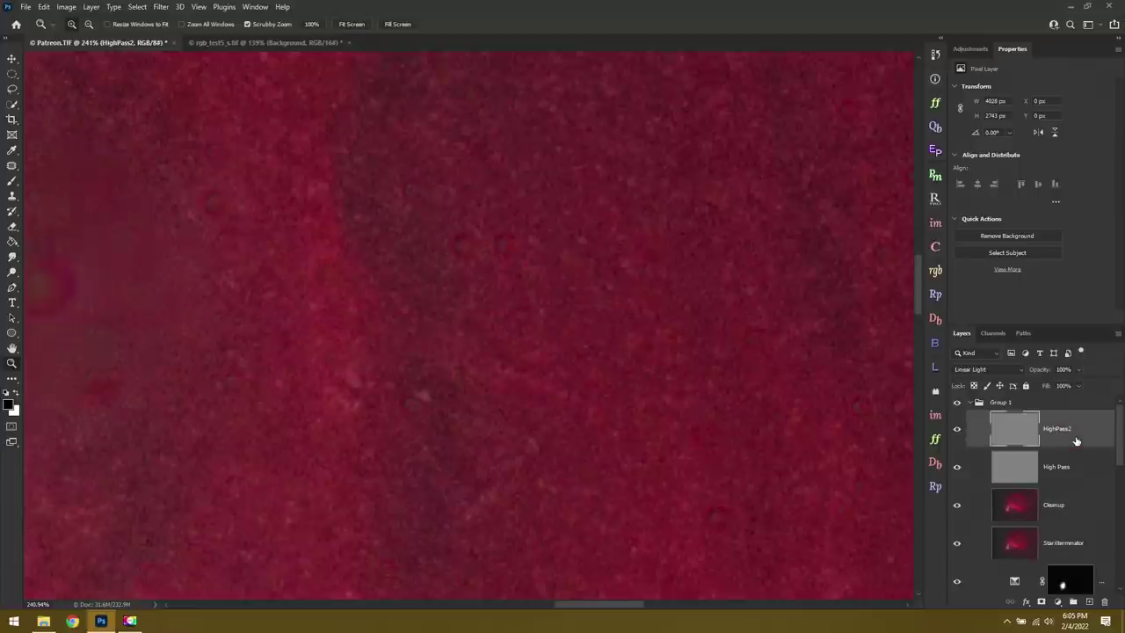
{"action": "key", "text": "ctrl+0"}
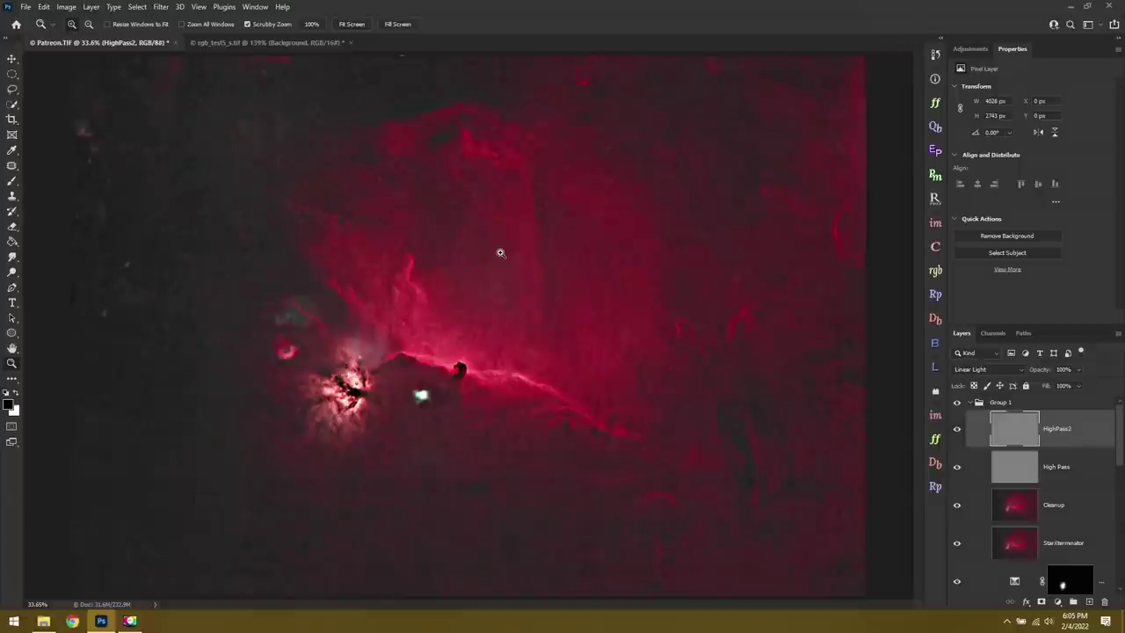
Step: Switch HighPass2 to Soft Light, compare its effect, and add a new empty layer above
{"action": "left_click", "coordinate": [991, 363]}
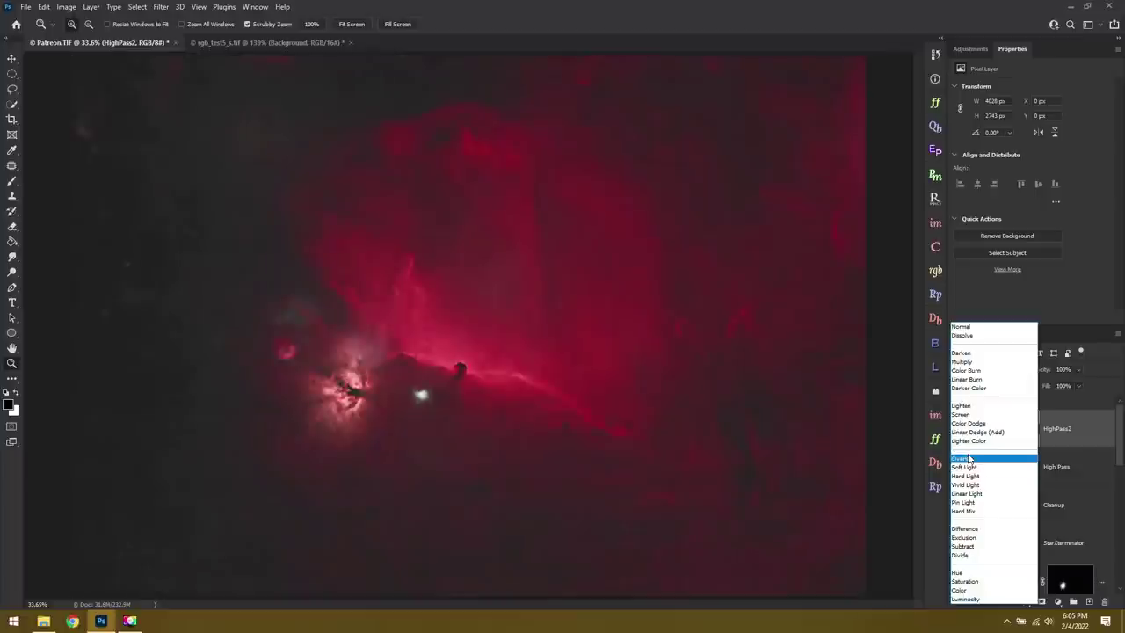
{"action": "left_click", "coordinate": [966, 467]}
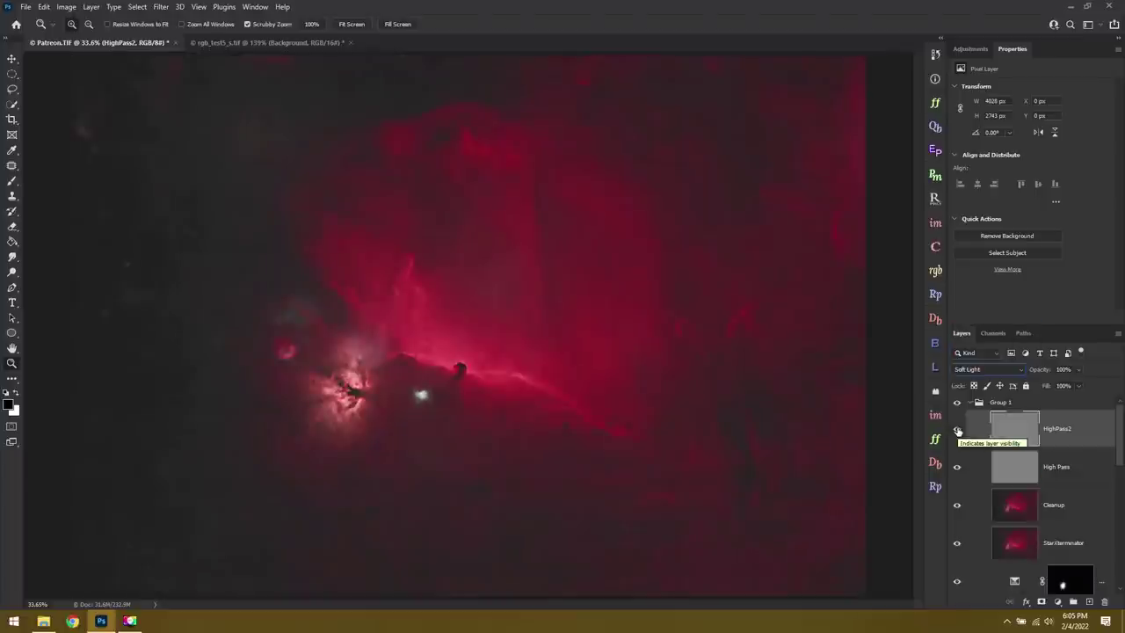
{"action": "left_click", "coordinate": [957, 430]}
{"action": "key", "text": "ctrl+shift+alt+n"}
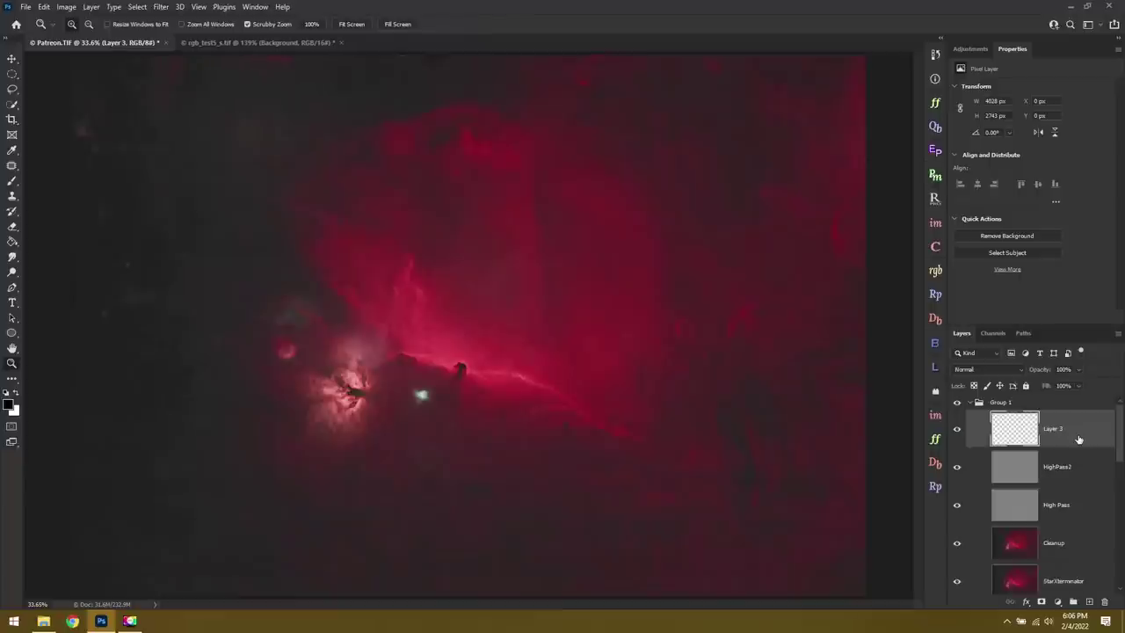
Step: Stamp all visible layers into the new layer and name it Structure
{"action": "key", "text": "ctrl+shift+alt+e"}
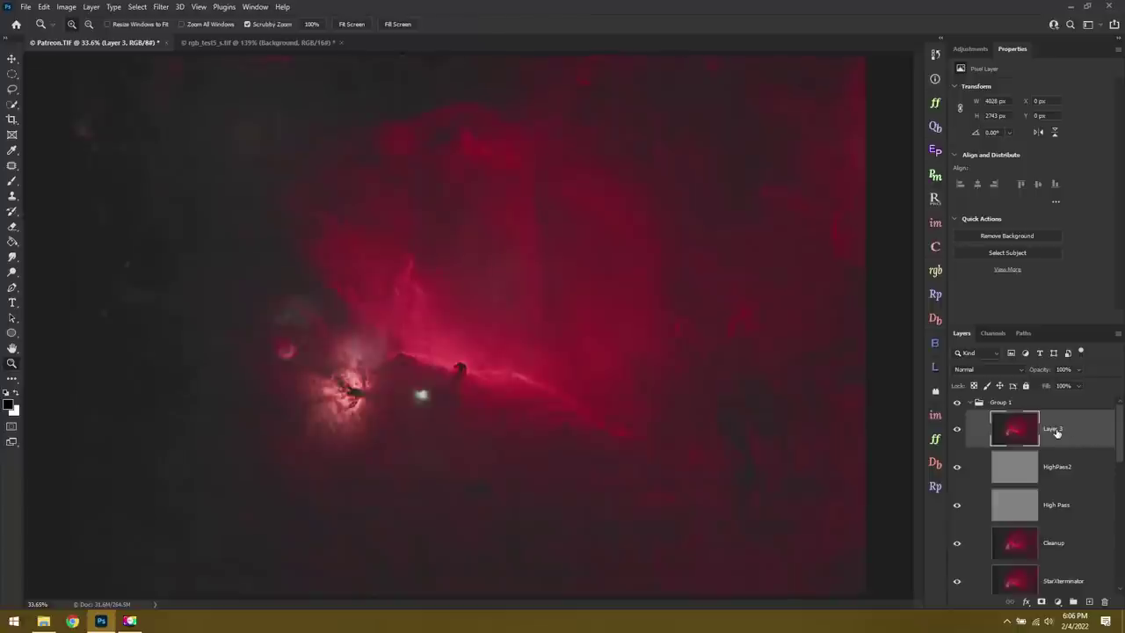
{"action": "double_click", "coordinate": [1054, 429]}
{"action": "type", "text": "Structure"}
{"action": "key", "text": "Return"}
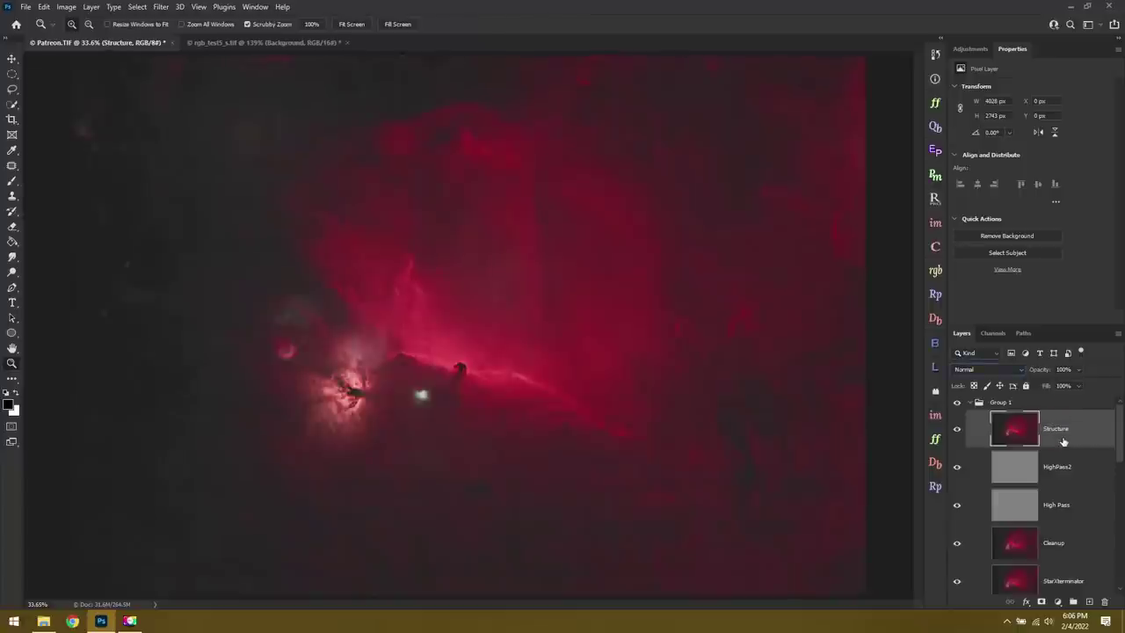
Step: In the Camera Raw Filter, set Texture to +38 and Clarity to +31
{"action": "left_click", "coordinate": [160, 6]}
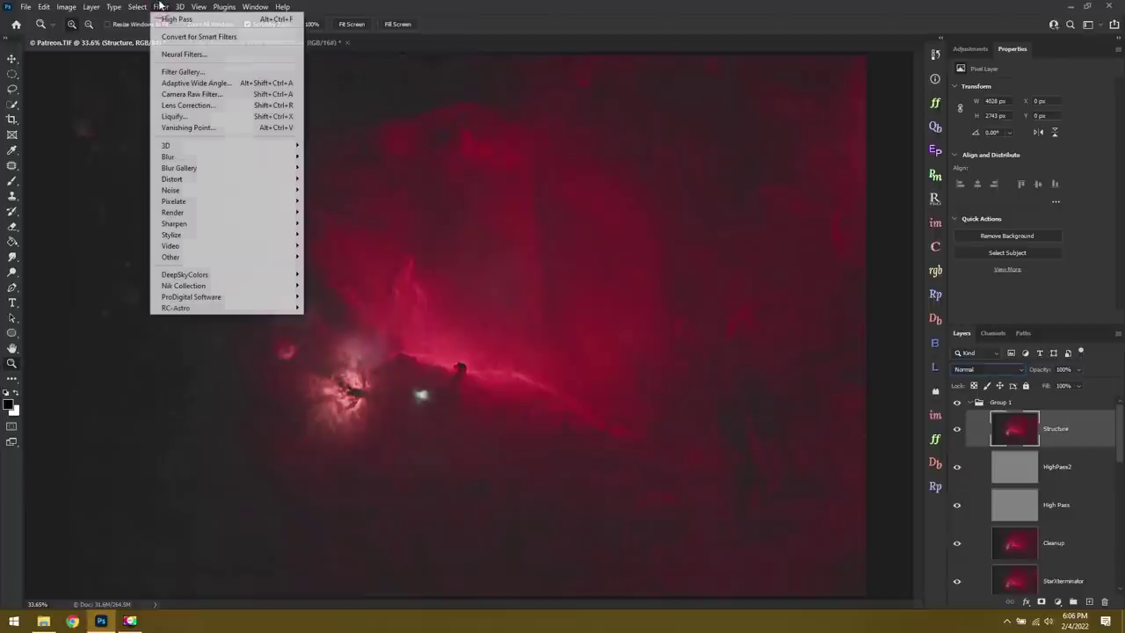
{"action": "left_click", "coordinate": [210, 96]}
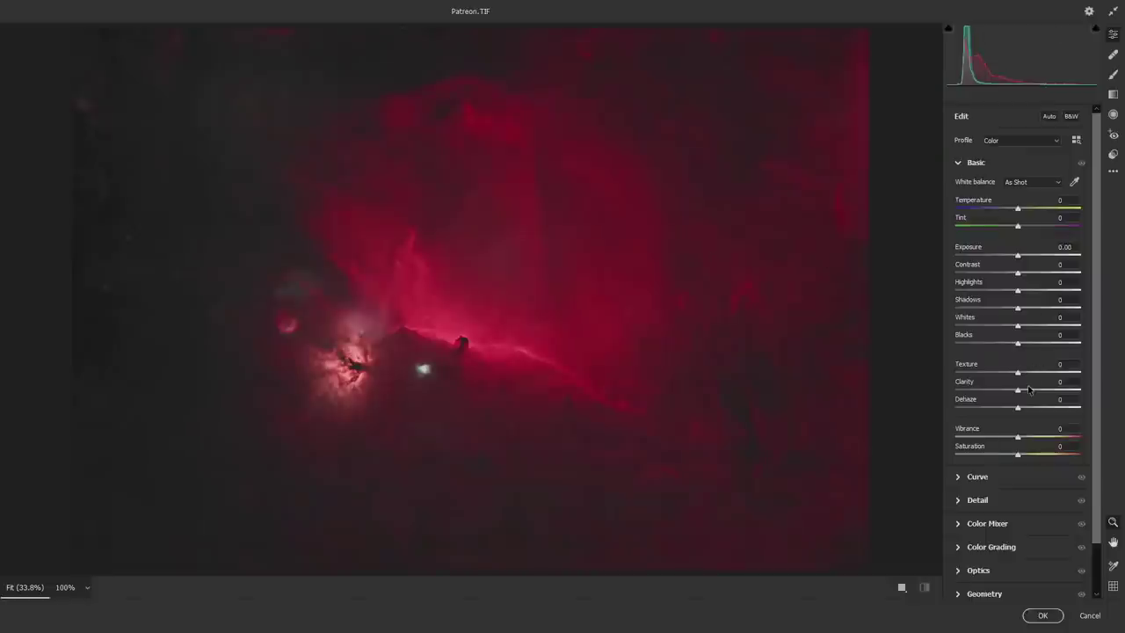
{"action": "left_click_drag", "start_coordinate": [1018, 374], "coordinate": [1119, 378]}
{"action": "left_click_drag", "start_coordinate": [1042, 369], "coordinate": [1109, 380]}
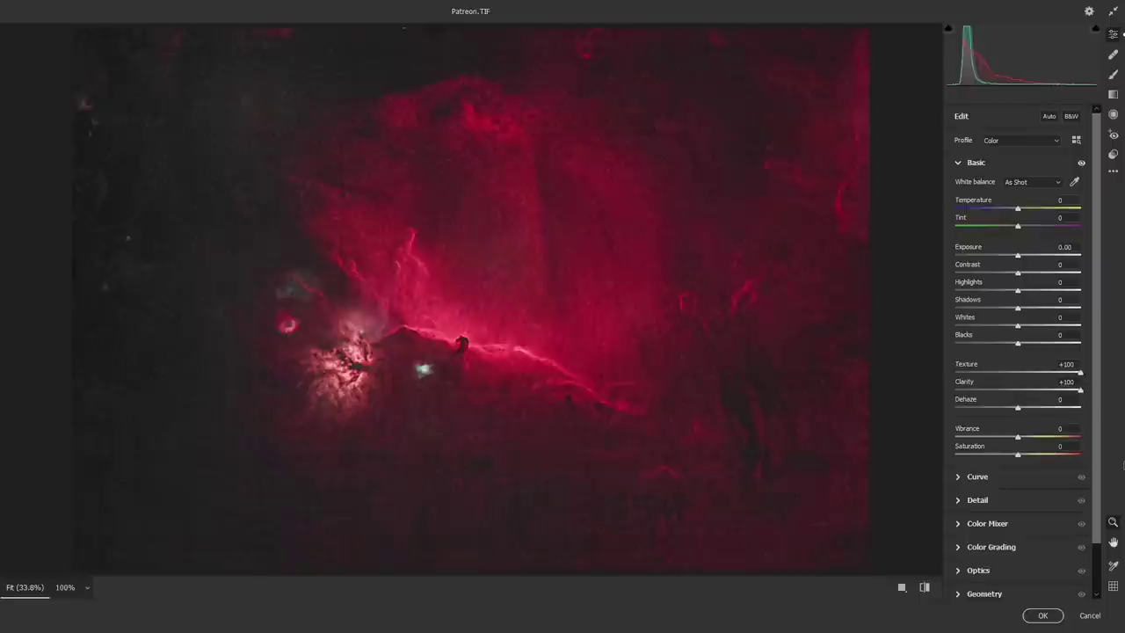
{"action": "left_click_drag", "start_coordinate": [1060, 392], "coordinate": [1037, 393]}
{"action": "left_click", "coordinate": [1042, 373]}
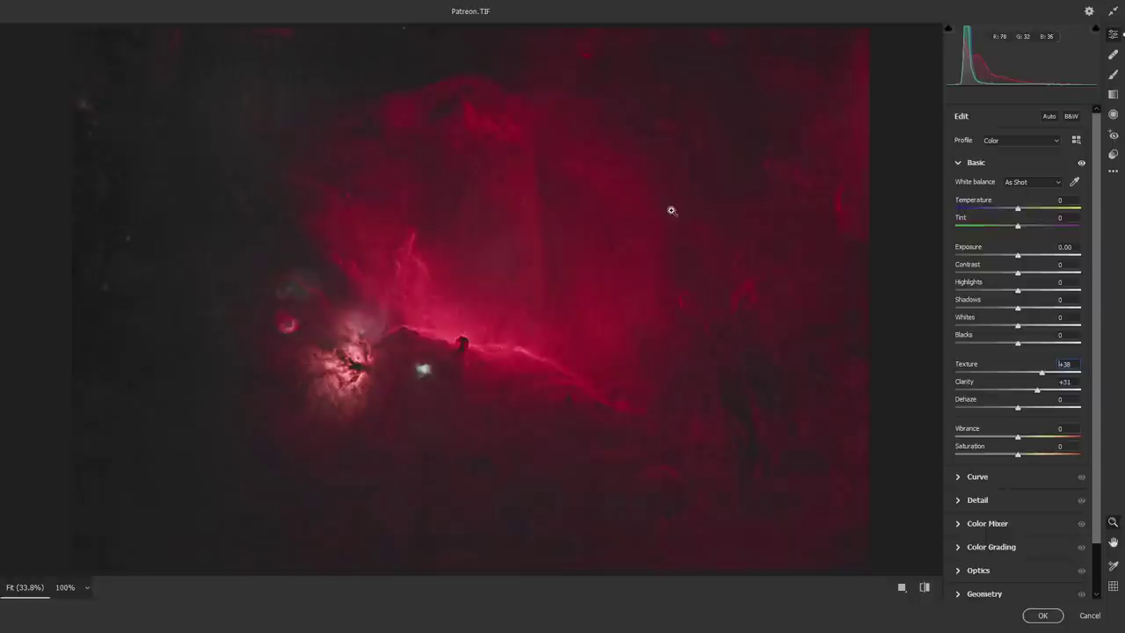
Step: In Camera Raw's Detail panel, set Noise Reduction to 19 and apply the filter
{"action": "left_click", "coordinate": [990, 501]}
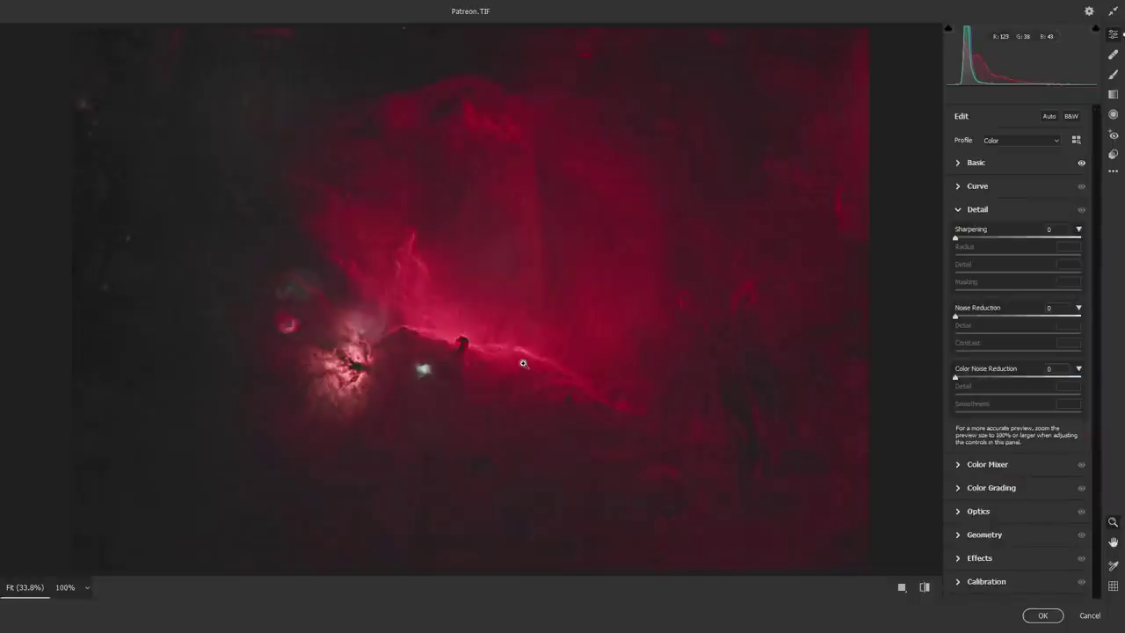
{"action": "scroll", "coordinate": [556, 363], "scroll_direction": "up", "scroll_amount": 2}
{"action": "left_click_drag", "start_coordinate": [556, 363], "coordinate": [727, 382]}
{"action": "left_click_drag", "start_coordinate": [956, 317], "coordinate": [986, 320]}
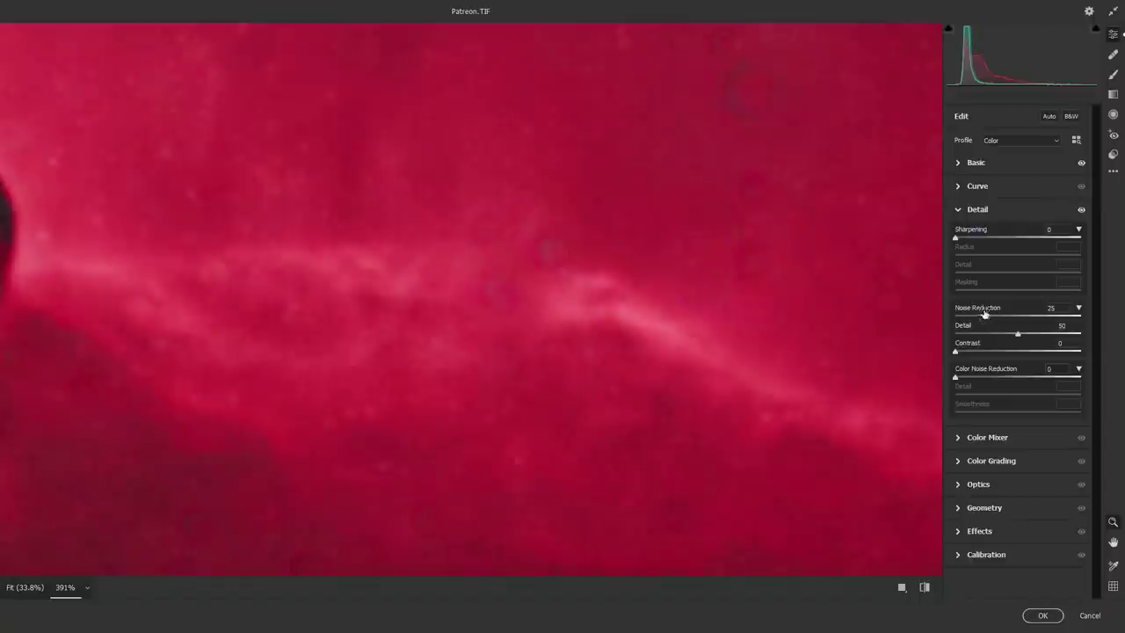
{"action": "left_click_drag", "start_coordinate": [986, 317], "coordinate": [979, 318]}
{"action": "left_click", "coordinate": [1042, 615]}
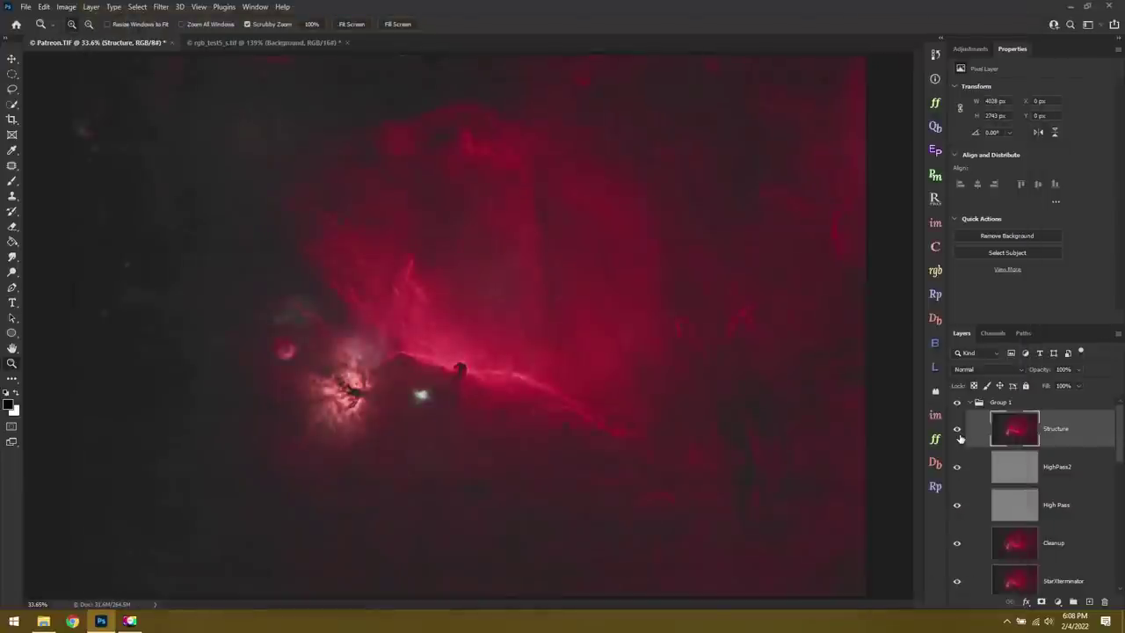
Step: Compare with Structure and the high-pass layers hidden, then set Structure's opacity to 64%
{"action": "left_click_drag", "start_coordinate": [959, 437], "coordinate": [959, 504]}
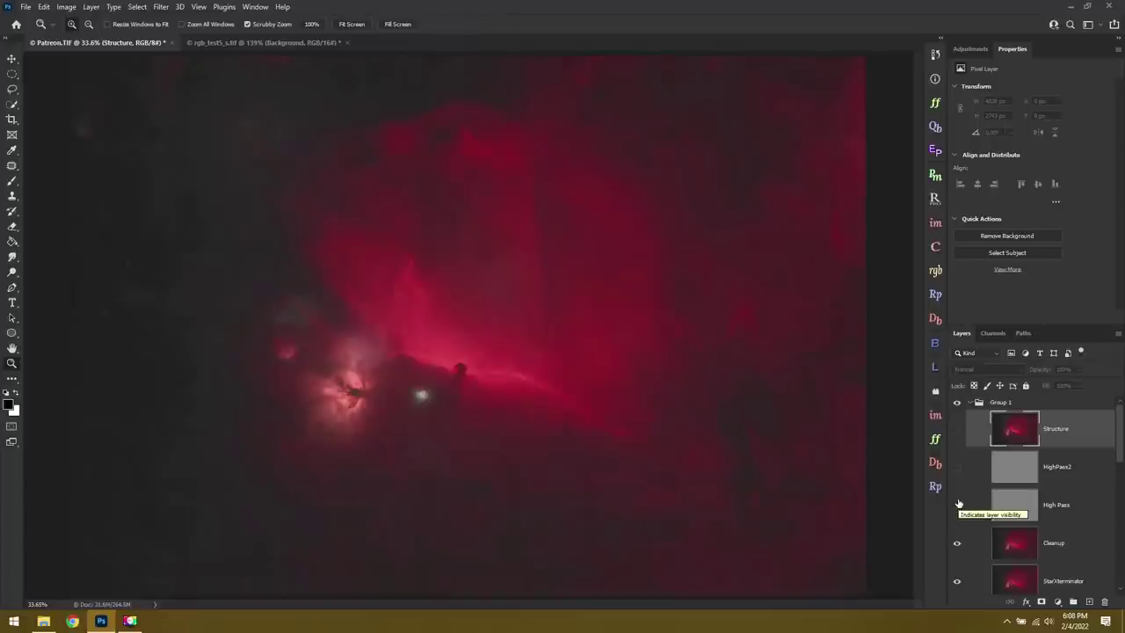
{"action": "left_click_drag", "start_coordinate": [958, 503], "coordinate": [957, 430]}
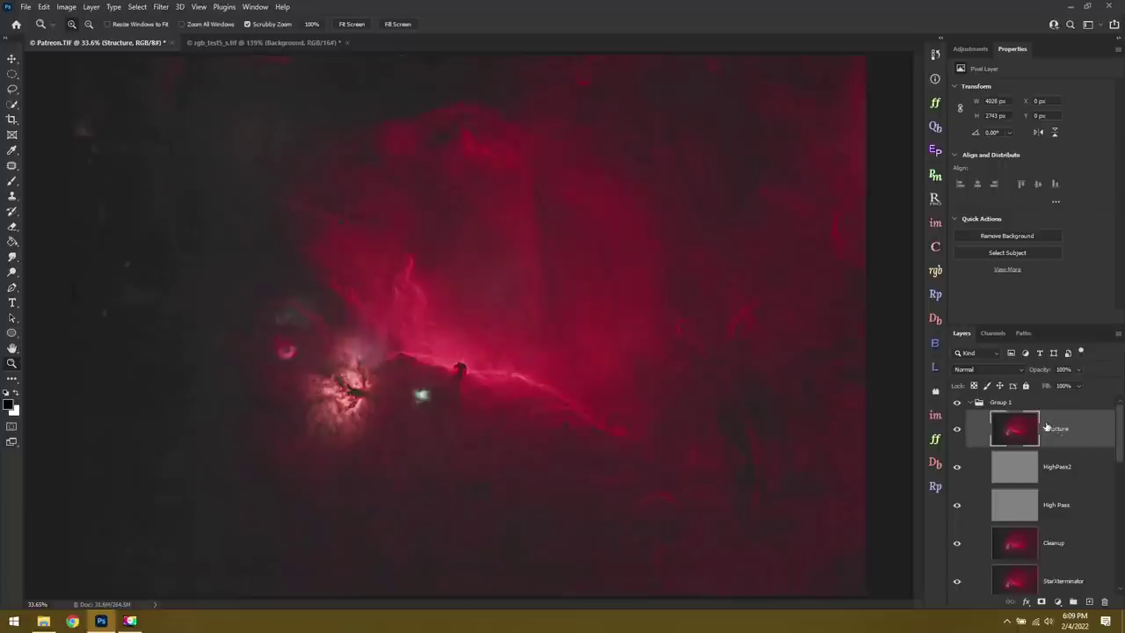
{"action": "left_click", "coordinate": [1079, 371]}
{"action": "left_click_drag", "start_coordinate": [1079, 385], "coordinate": [1060, 387]}
{"action": "left_click", "coordinate": [1065, 434]}
Step: Hide the processing layers, select Selective Color 2, and stamp the starry image into a new layer
{"action": "left_click_drag", "start_coordinate": [956, 450], "coordinate": [962, 574]}
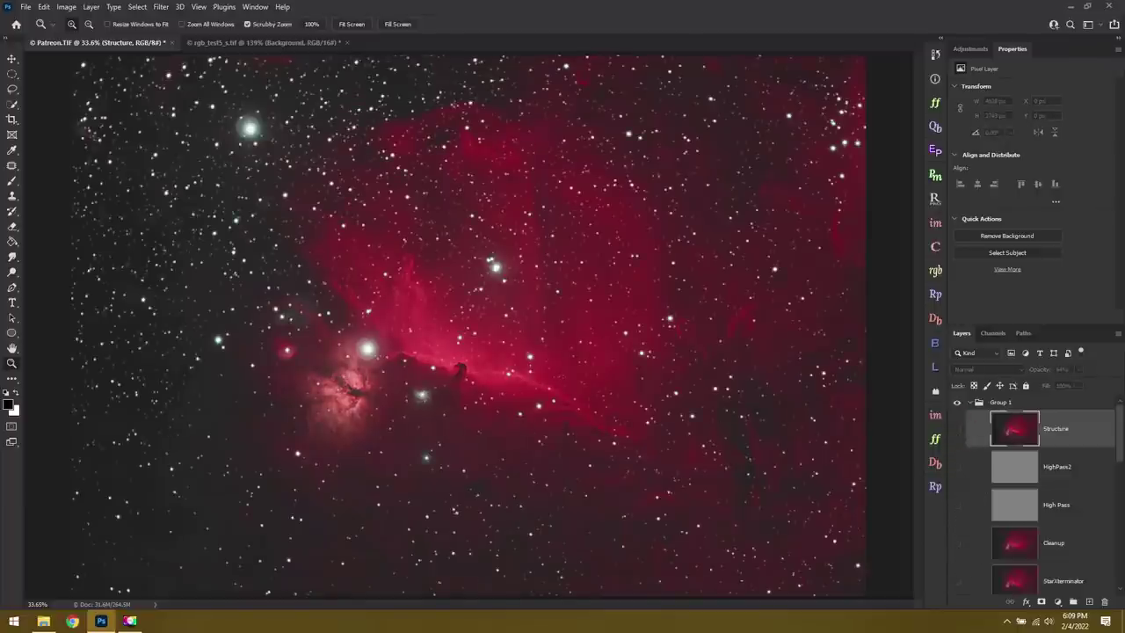
{"action": "scroll", "coordinate": [1083, 531], "scroll_direction": "down", "scroll_amount": 2}
{"action": "left_click", "coordinate": [1083, 531]}
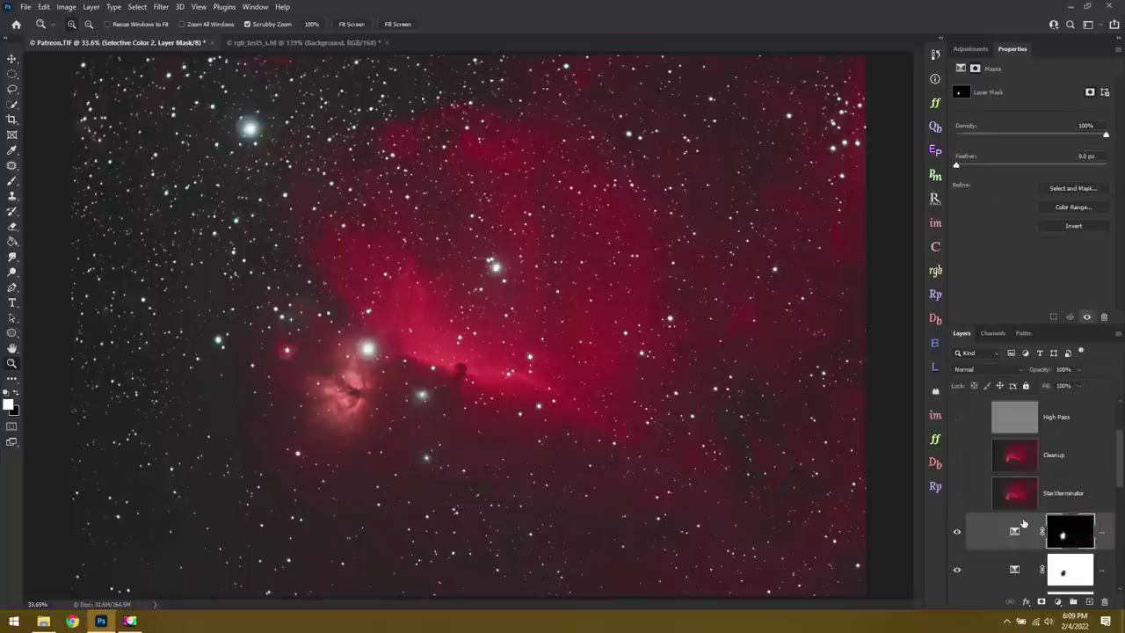
{"action": "scroll", "coordinate": [1035, 483], "scroll_direction": "up", "scroll_amount": 2}
{"action": "scroll", "coordinate": [1028, 466], "scroll_direction": "down", "scroll_amount": 2}
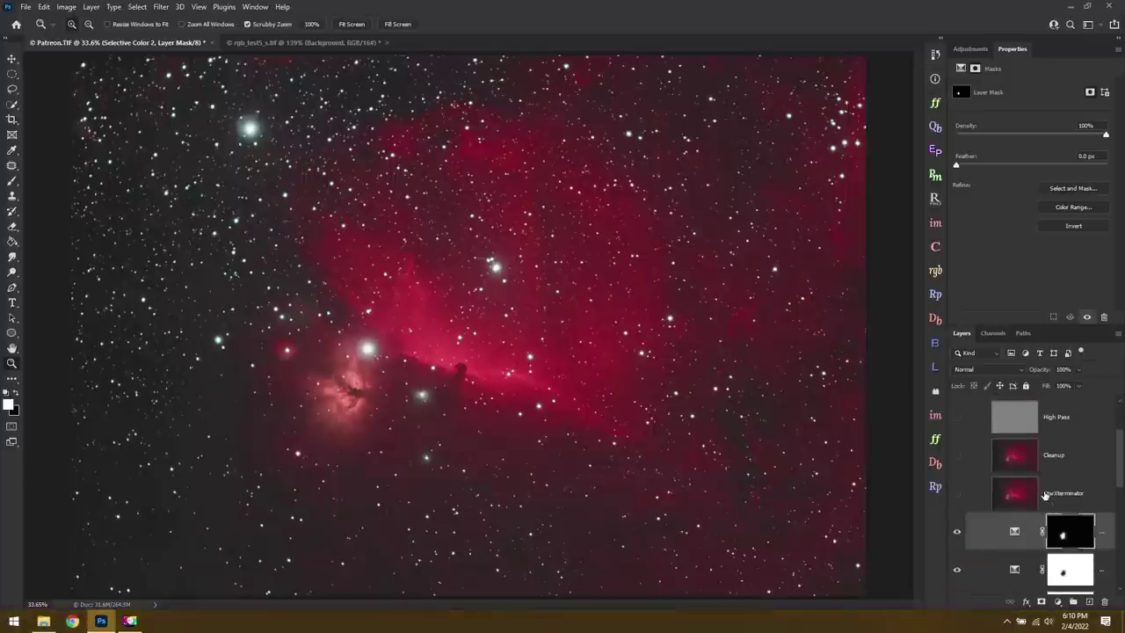
{"action": "key", "text": "ctrl+shift+alt+e"}
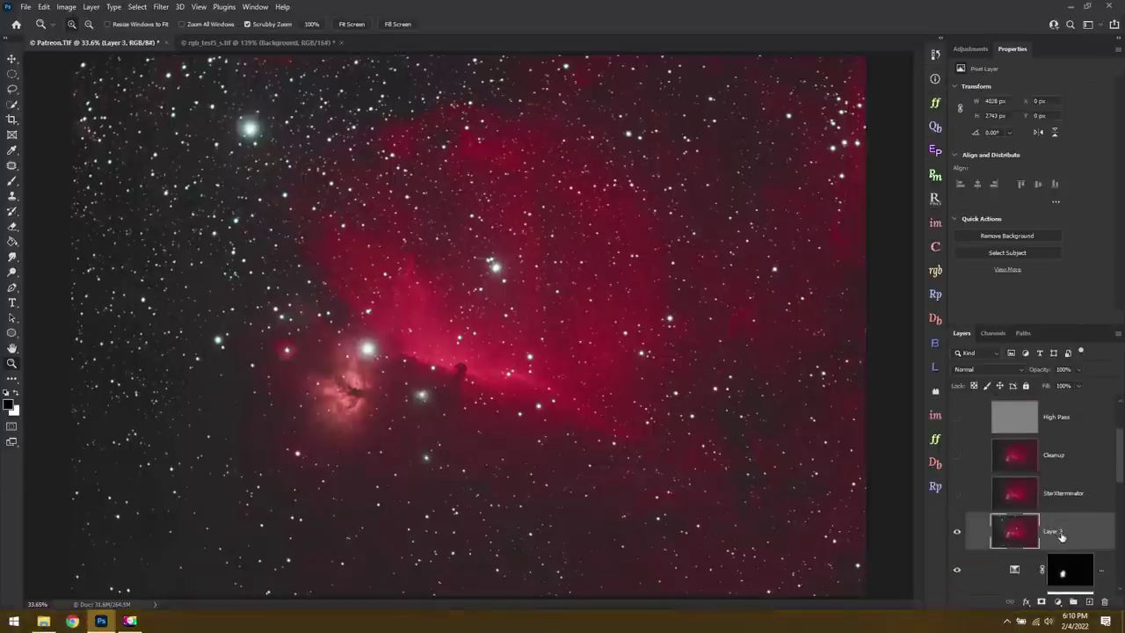
Step: Name the stamped layer Stars and move it to the top of Group 1
{"action": "double_click", "coordinate": [1053, 532]}
{"action": "type", "text": "Stars"}
{"action": "key", "text": "Return"}
{"action": "left_click_drag", "start_coordinate": [1066, 537], "coordinate": [1065, 424]}
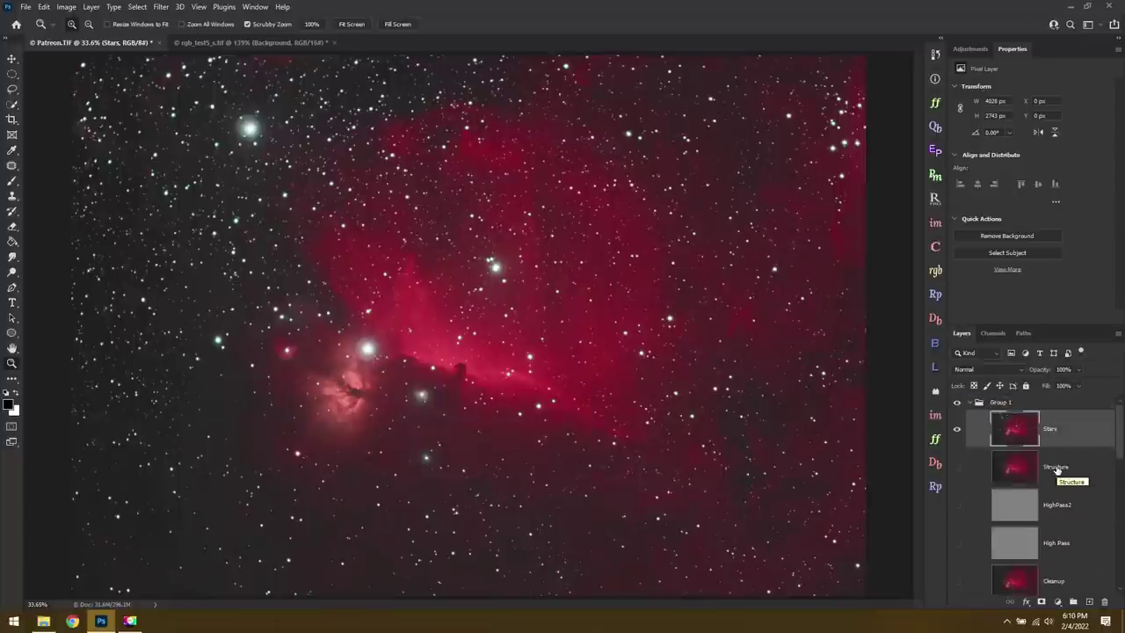
{"action": "left_click", "coordinate": [1018, 369]}
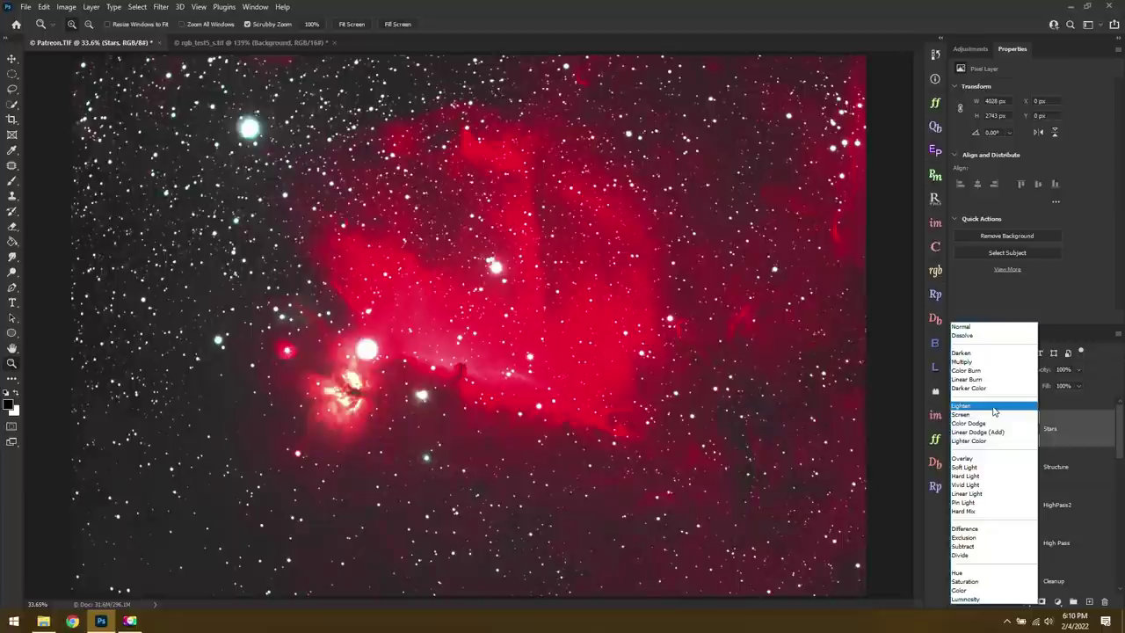
Step: Set the Stars layer to Lighten blending and show the Structure and high-pass layers again
{"action": "left_click", "coordinate": [993, 409]}
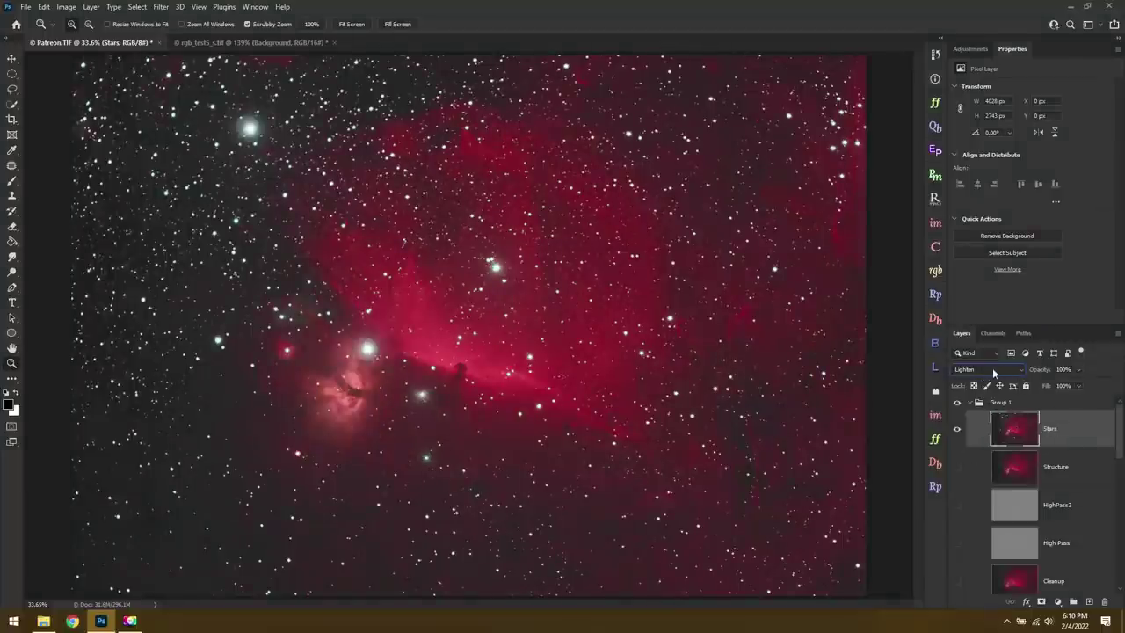
{"action": "left_click_drag", "start_coordinate": [957, 467], "coordinate": [956, 580]}
{"action": "left_click", "coordinate": [1068, 474]}
{"action": "scroll", "coordinate": [1066, 478], "scroll_direction": "down", "scroll_amount": 3}
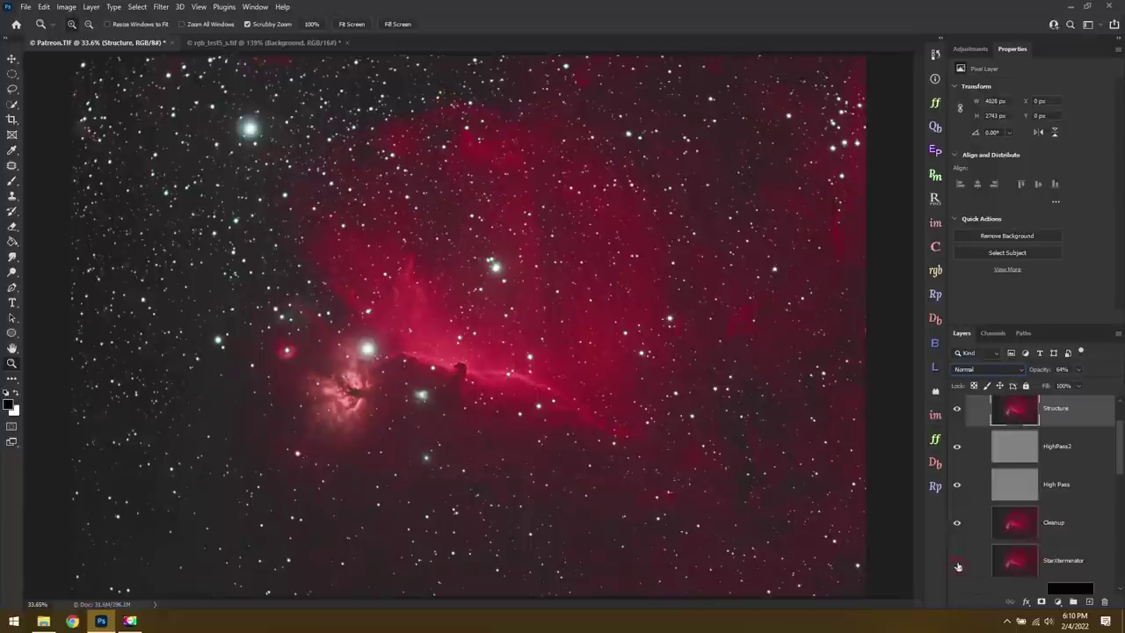
{"action": "scroll", "coordinate": [1049, 514], "scroll_direction": "up", "scroll_amount": 3}
Step: Toggle the Stars layer off and on, then stamp all visible layers into a new Layer 5
{"action": "left_click", "coordinate": [1069, 439]}
{"action": "left_click", "coordinate": [956, 429]}
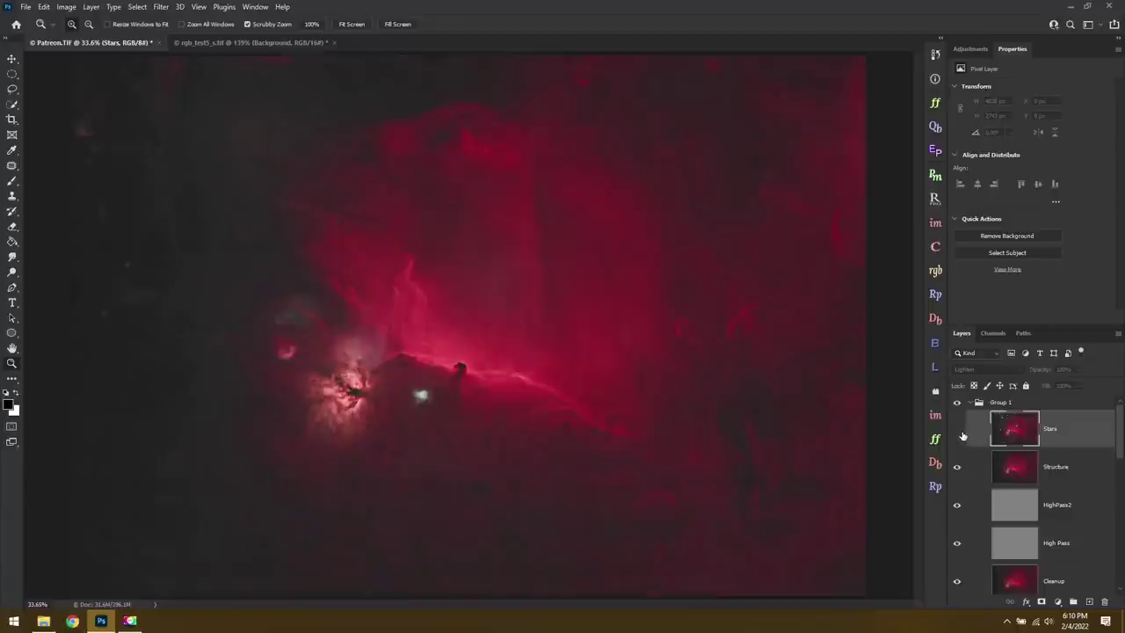
{"action": "left_click", "coordinate": [958, 431]}
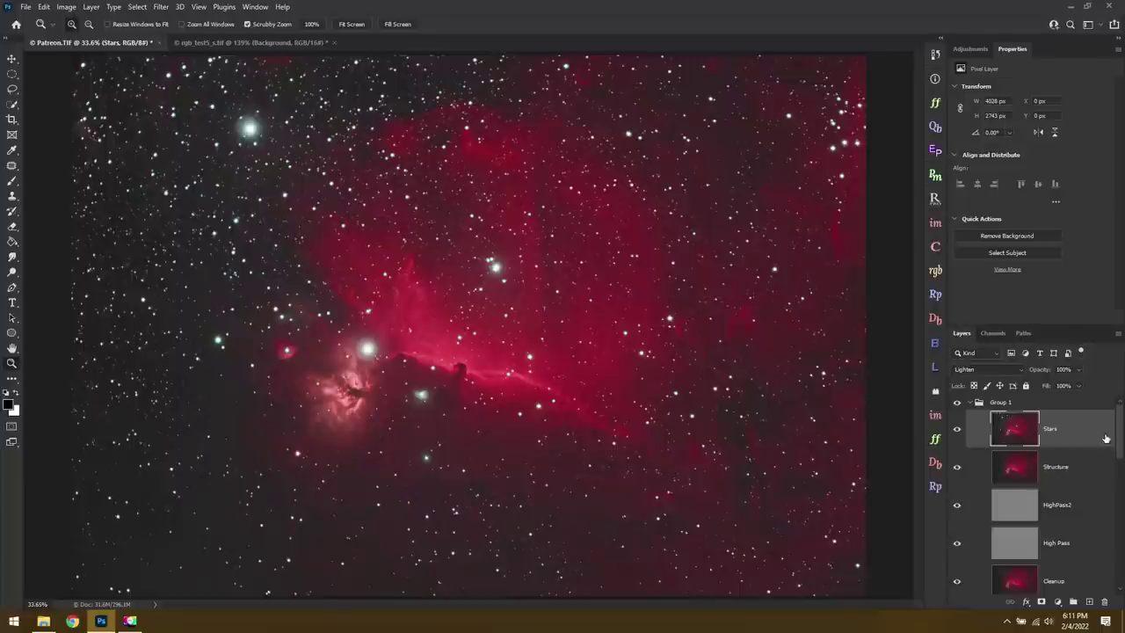
{"action": "key", "text": "ctrl+shift+alt+e"}
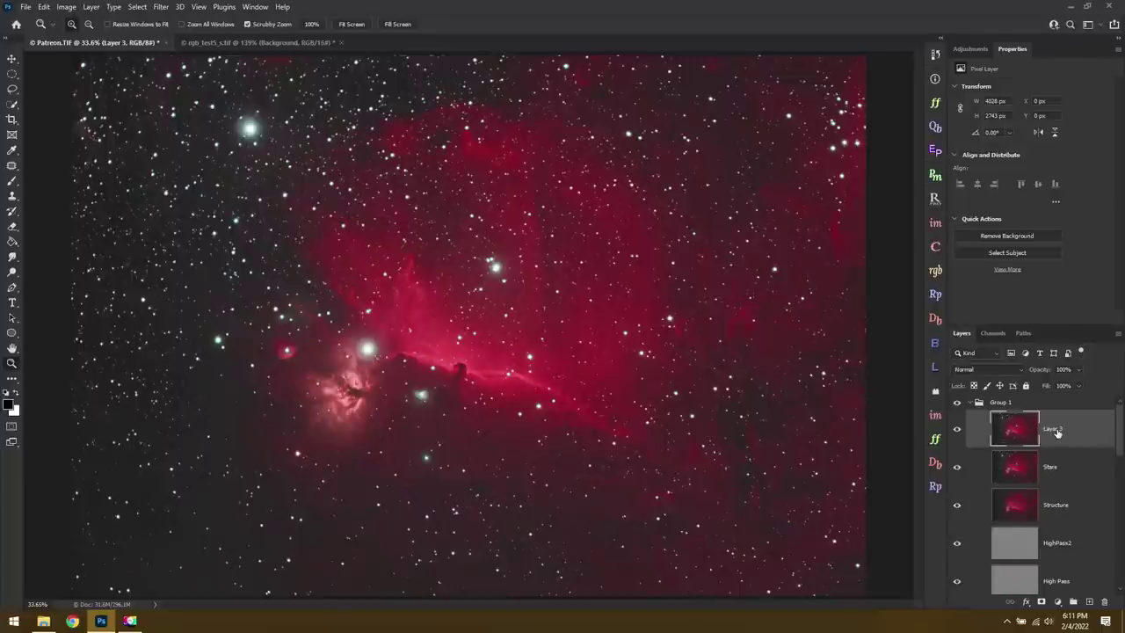
Step: Rename the merged layer to 'Star Reduction'
{"action": "double_click", "coordinate": [1054, 428]}
{"action": "type", "text": "Star Reduction"}
{"action": "key", "text": "Return"}
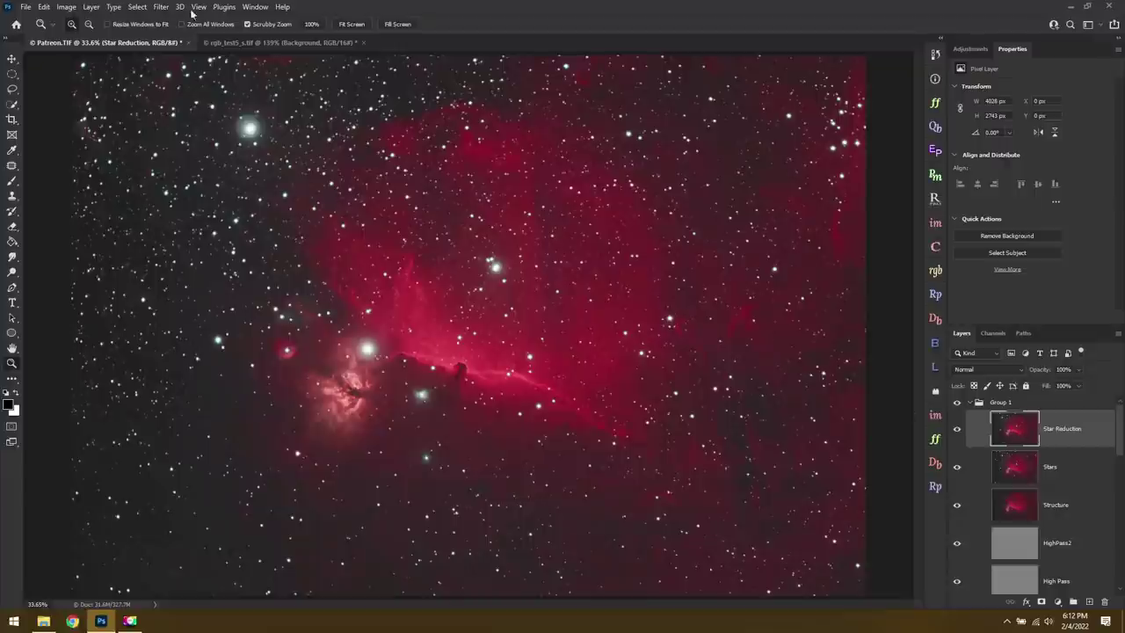
Step: Set up a Color Range Highlights selection with fuzziness 38 and range 177
{"action": "left_click", "coordinate": [142, 6]}
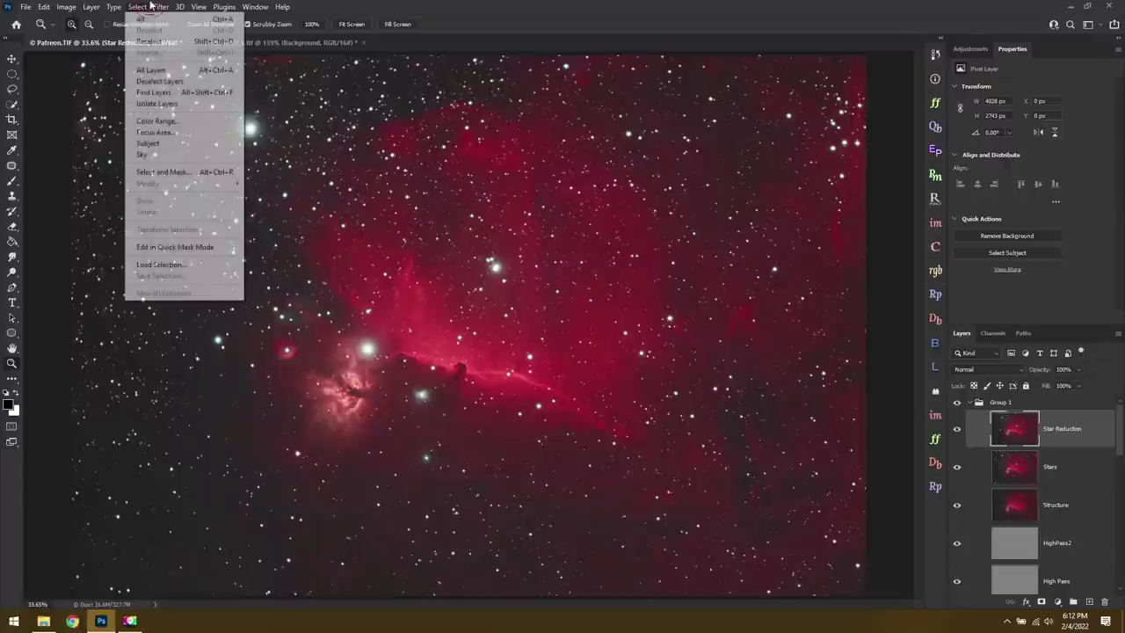
{"action": "left_click", "coordinate": [200, 121]}
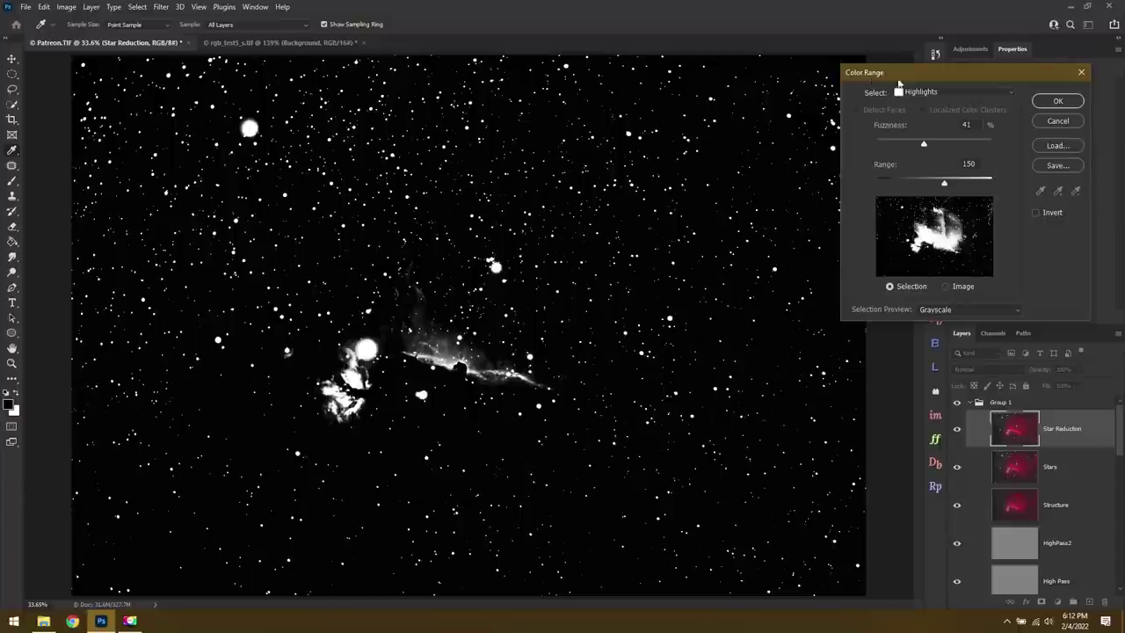
{"action": "left_click", "coordinate": [930, 91]}
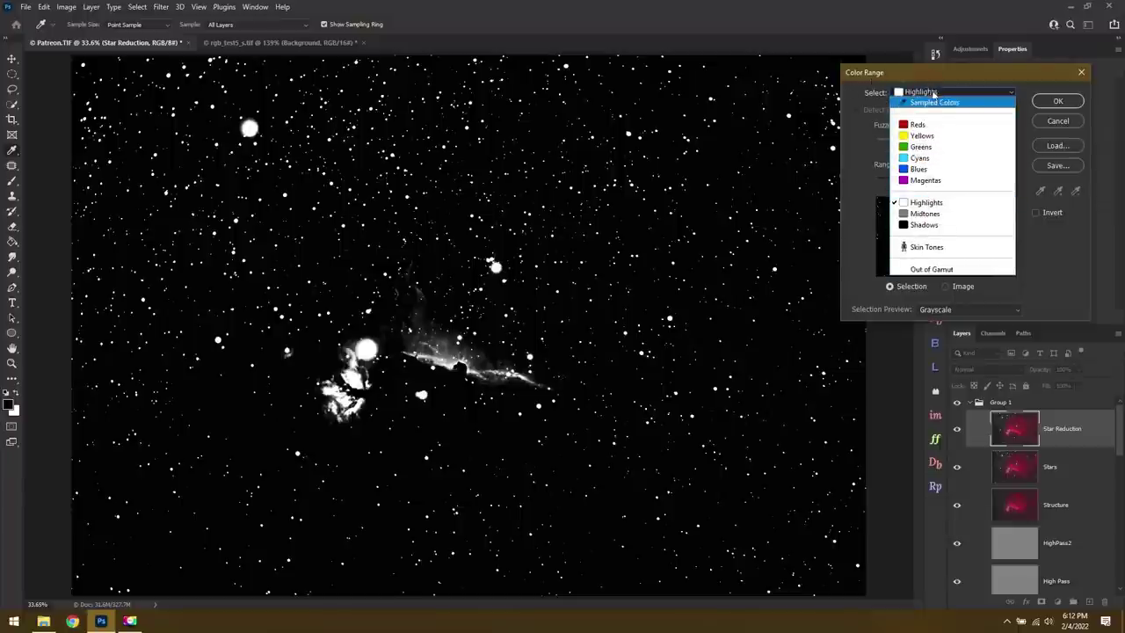
{"action": "left_click", "coordinate": [933, 101]}
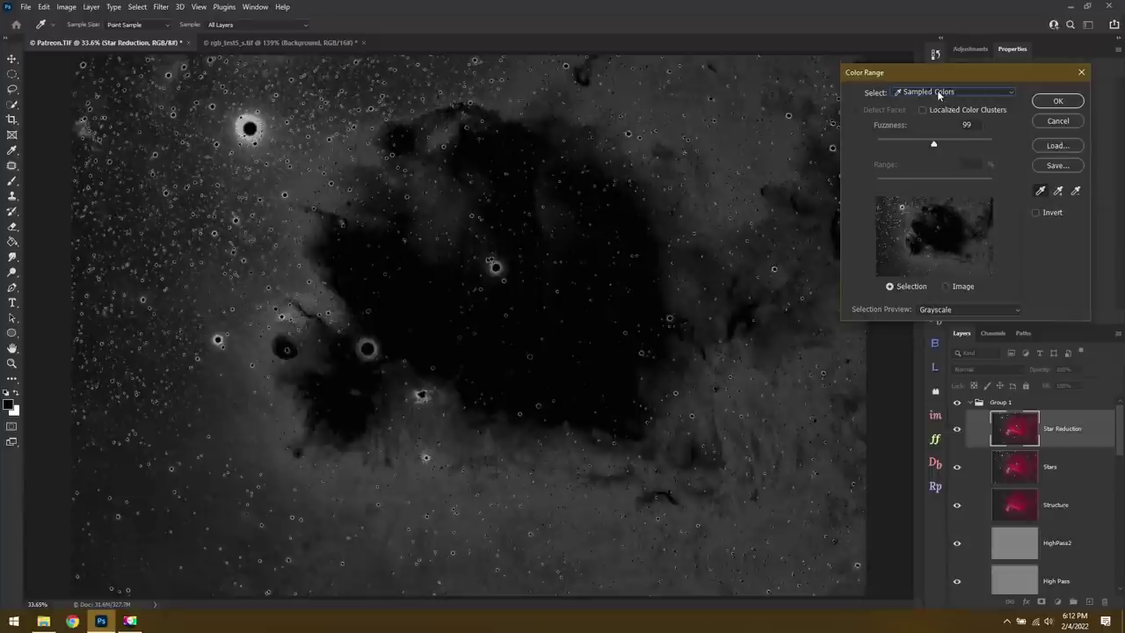
{"action": "scroll", "coordinate": [939, 95], "scroll_direction": "down", "scroll_amount": 7}
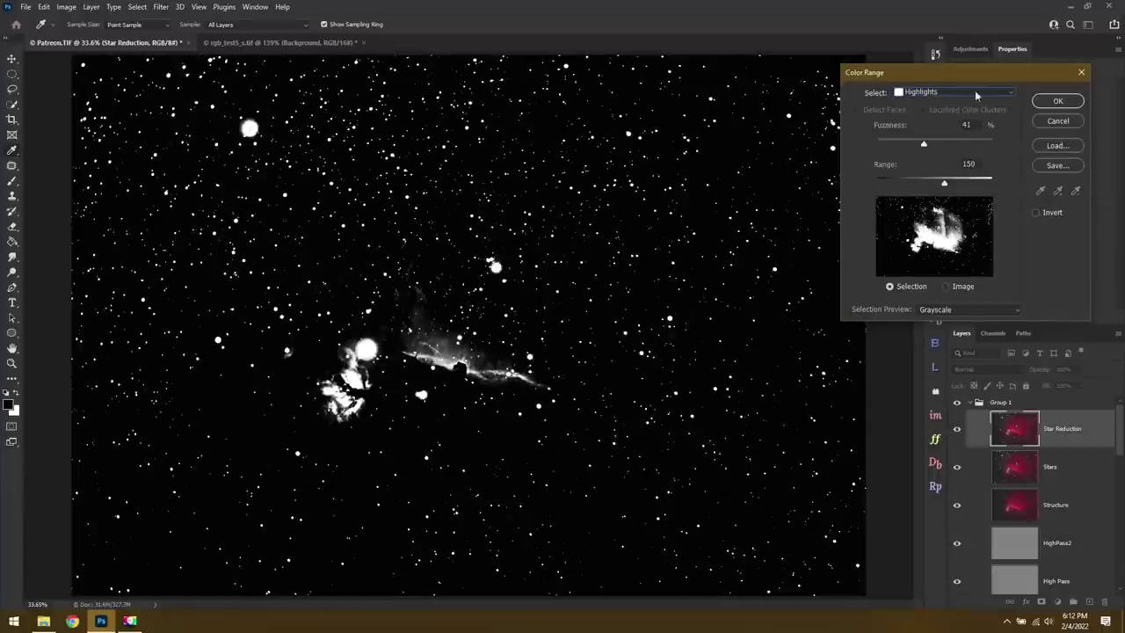
{"action": "mouse_move", "coordinate": [924, 143]}
{"action": "left_mouse_down"}
{"action": "mouse_move", "coordinate": [952, 146]}
{"action": "mouse_move", "coordinate": [920, 145]}
{"action": "left_mouse_up"}
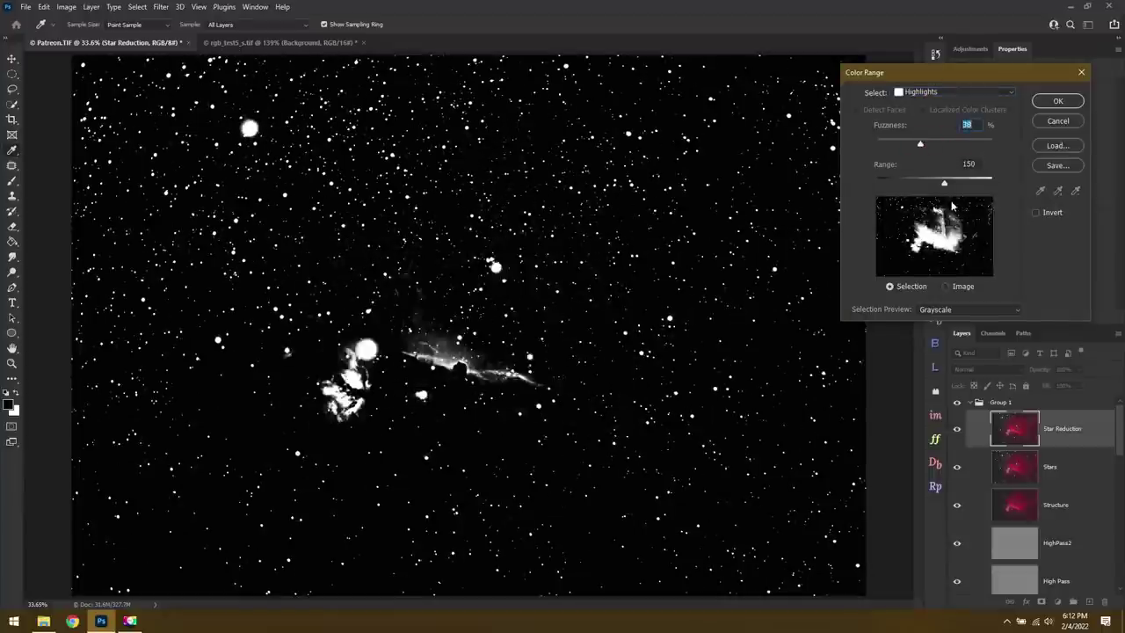
{"action": "left_click_drag", "start_coordinate": [948, 187], "coordinate": [949, 187]}
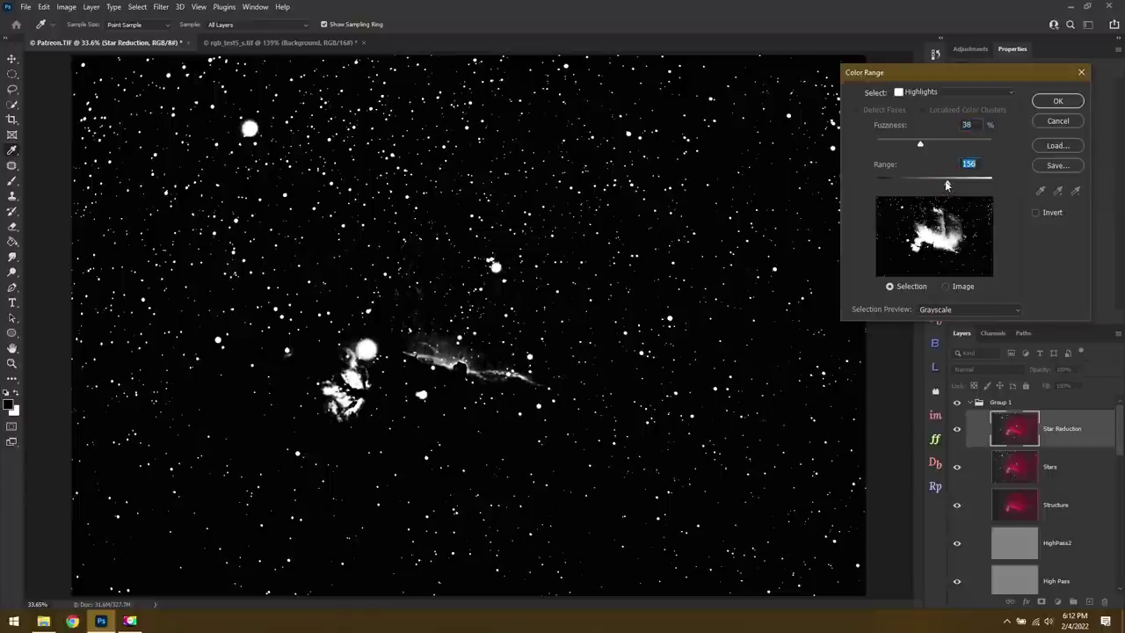
{"action": "left_click_drag", "start_coordinate": [947, 184], "coordinate": [969, 184]}
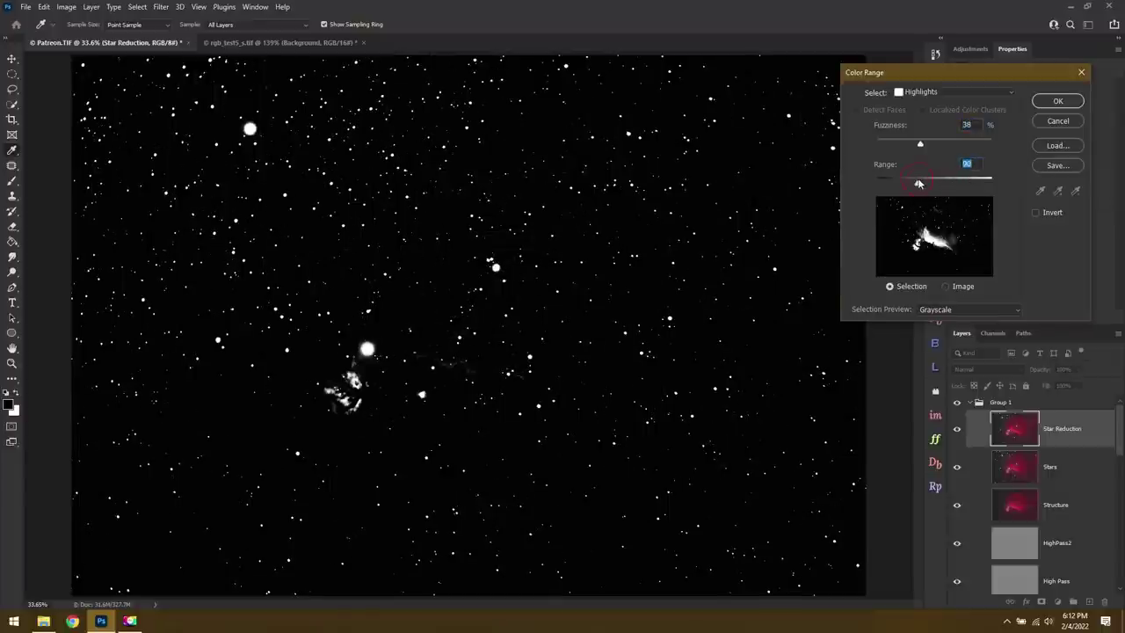
{"action": "left_click_drag", "start_coordinate": [920, 183], "coordinate": [956, 183]}
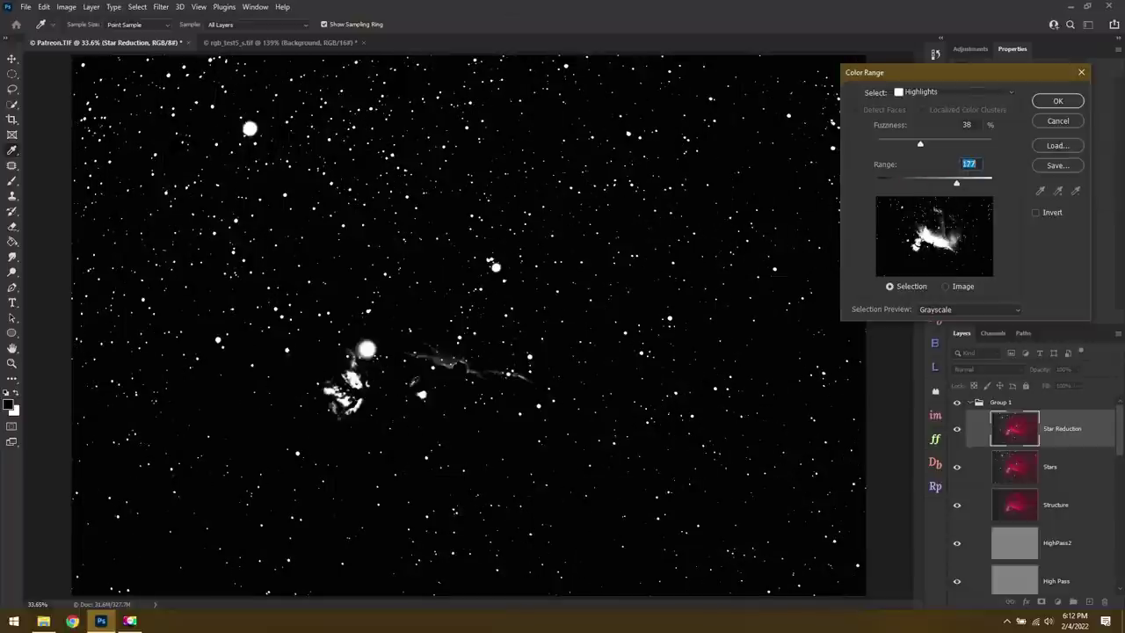
Step: Accept the highlights selection with grayscale preview, then zoom into the bright nebula area
{"action": "left_click", "coordinate": [980, 314]}
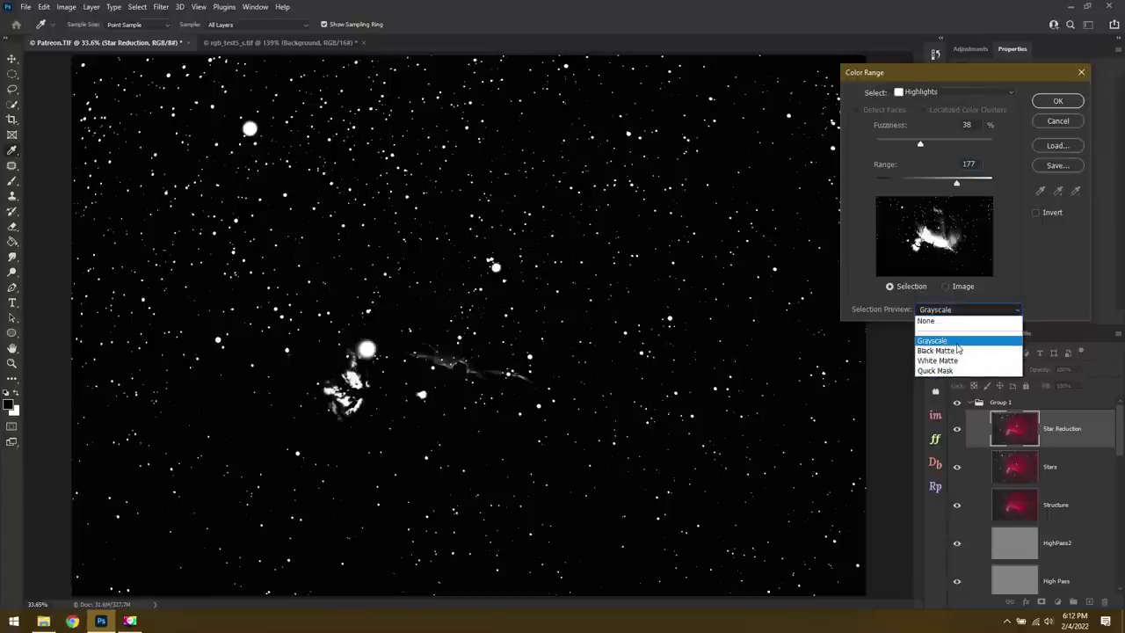
{"action": "left_click", "coordinate": [956, 342]}
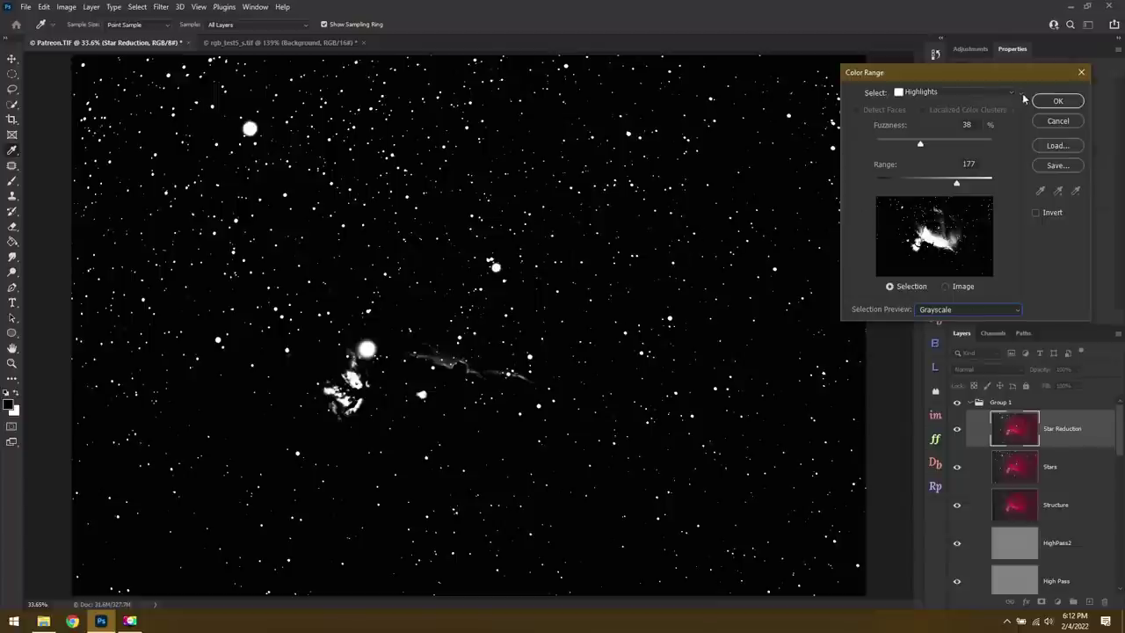
{"action": "left_click", "coordinate": [1056, 100]}
{"action": "key", "text": "z"}
{"action": "left_click_drag", "start_coordinate": [361, 402], "coordinate": [460, 407]}
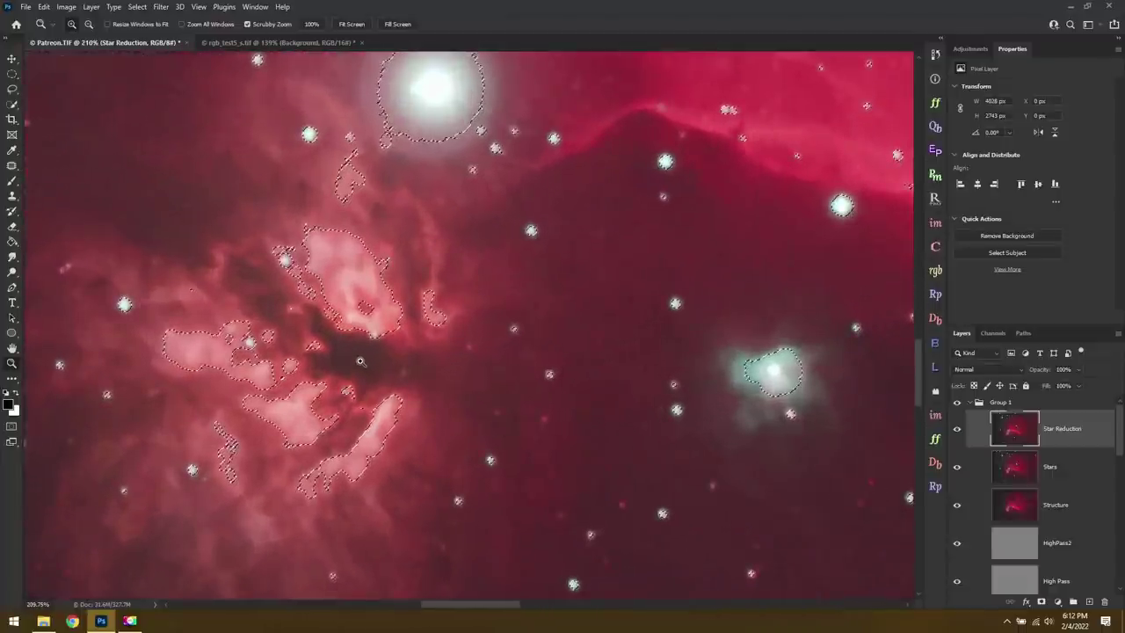
Step: Lasso the bright Flame Nebula gas and two small patches out of the selection, then zoom out
{"action": "left_click", "coordinate": [11, 90]}
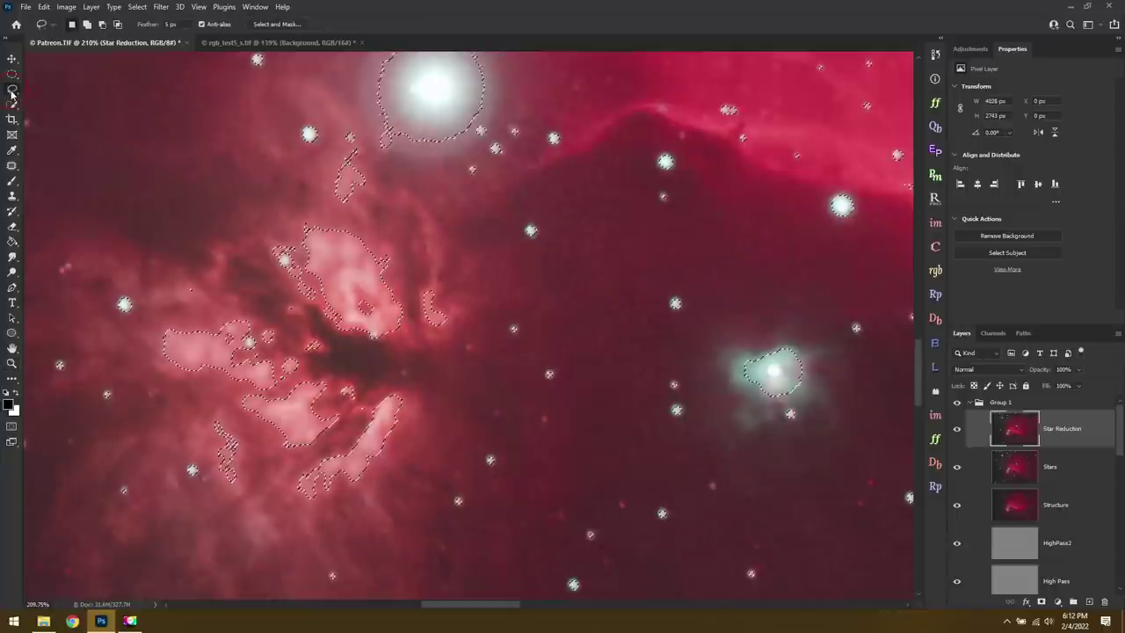
{"action": "left_click", "coordinate": [11, 90]}
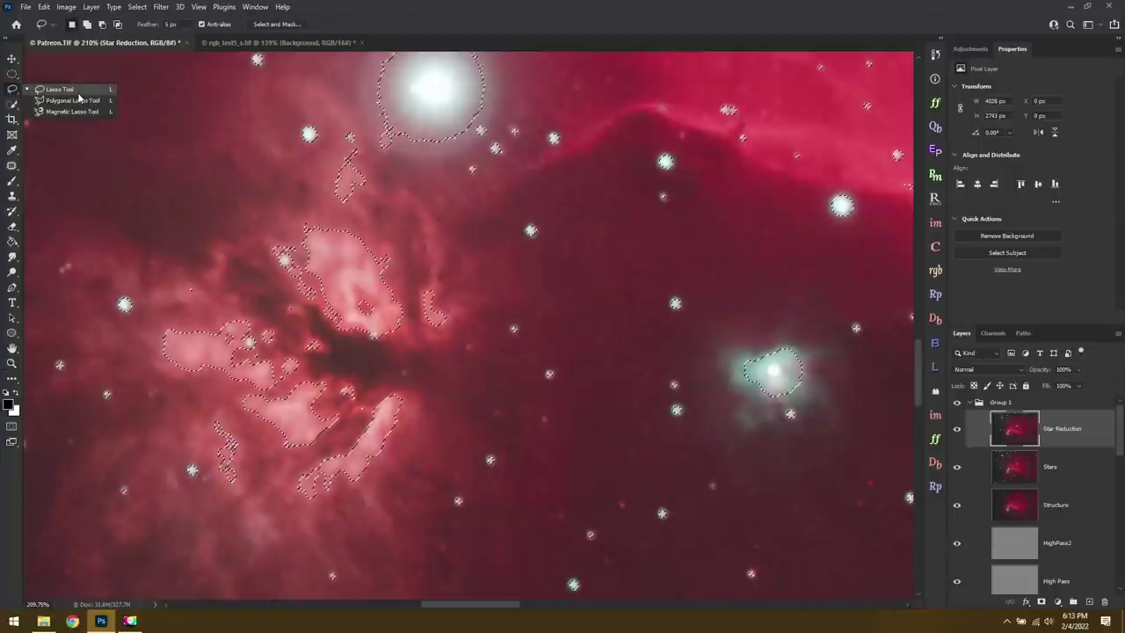
{"action": "left_click", "coordinate": [78, 96]}
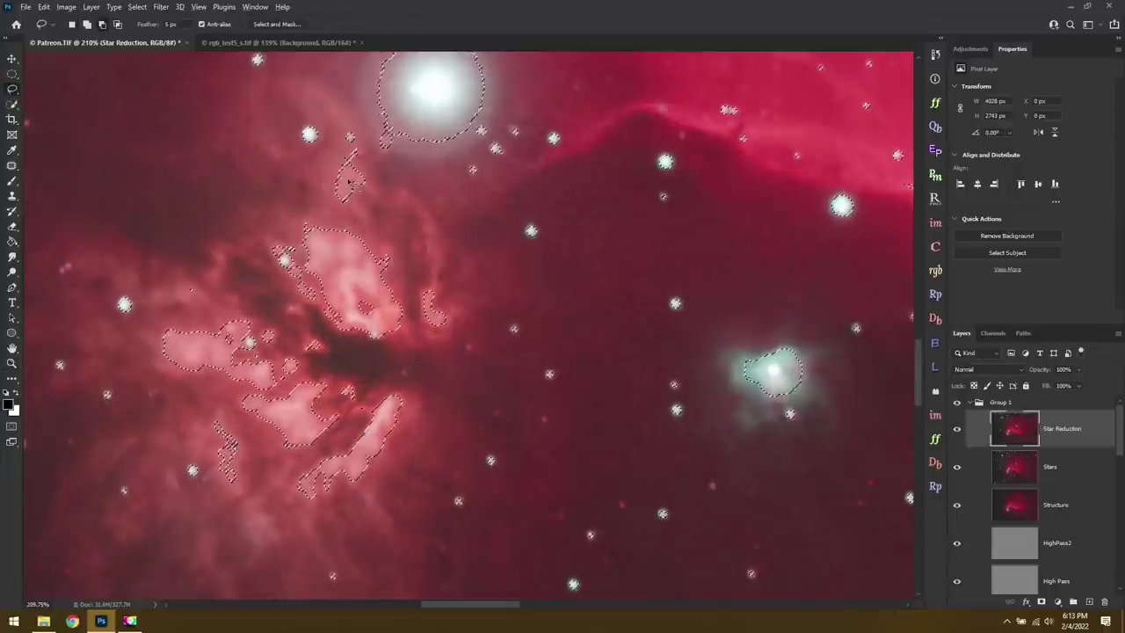
{"action": "left_click_drag", "start_coordinate": [349, 182], "coordinate": [330, 156]}
{"action": "mouse_move", "coordinate": [337, 227]}
{"action": "left_mouse_down"}
{"action": "mouse_move", "coordinate": [390, 203]}
{"action": "mouse_move", "coordinate": [357, 151]}
{"action": "mouse_move", "coordinate": [317, 155]}
{"action": "mouse_move", "coordinate": [234, 276]}
{"action": "mouse_move", "coordinate": [326, 340]}
{"action": "mouse_move", "coordinate": [428, 361]}
{"action": "mouse_move", "coordinate": [366, 220]}
{"action": "left_mouse_up"}
{"action": "mouse_move", "coordinate": [221, 275]}
{"action": "left_mouse_down"}
{"action": "mouse_move", "coordinate": [182, 472]}
{"action": "mouse_move", "coordinate": [387, 508]}
{"action": "mouse_move", "coordinate": [319, 376]}
{"action": "left_mouse_up"}
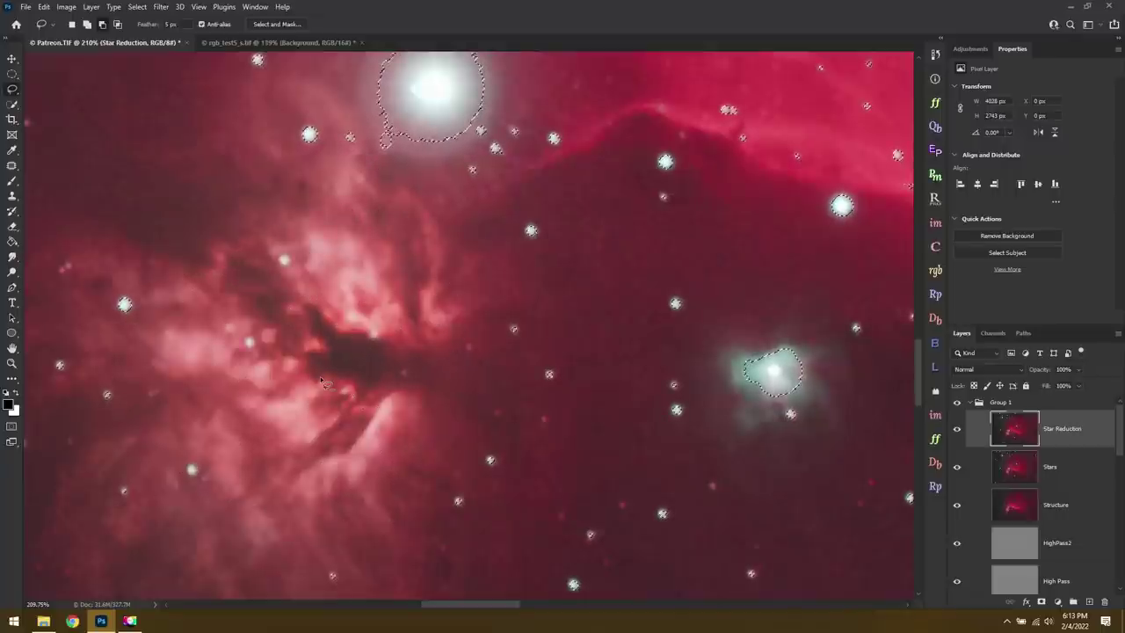
{"action": "scroll", "coordinate": [331, 354], "scroll_direction": "down", "scroll_amount": 8}
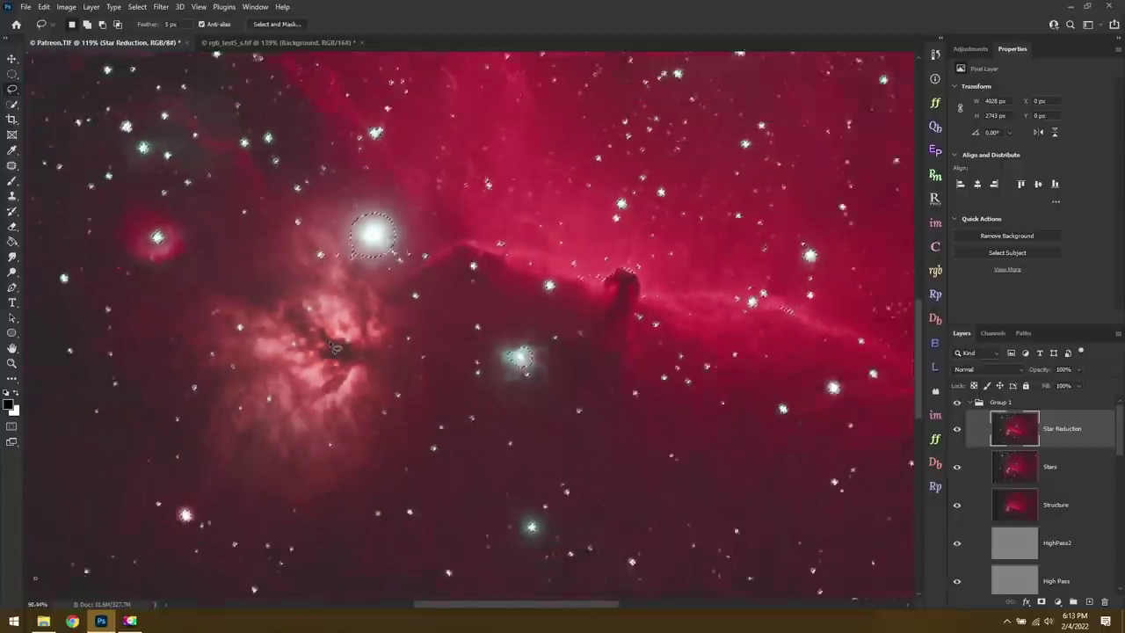
{"action": "scroll", "coordinate": [332, 349], "scroll_direction": "down", "scroll_amount": 3}
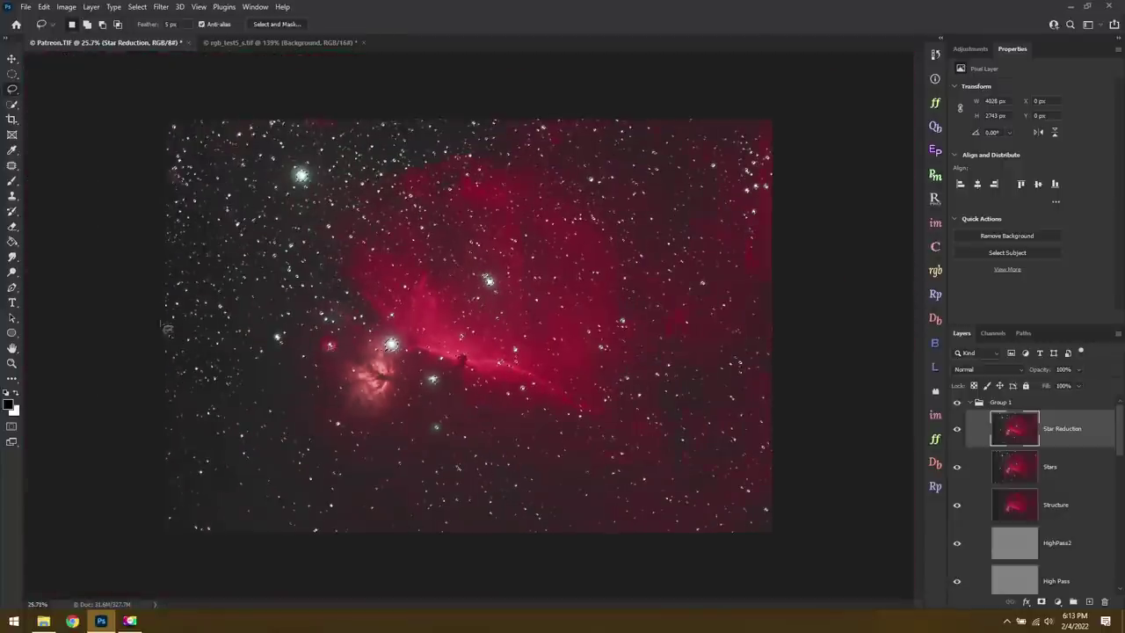
Step: Zoom in on a star field and expand the star selection via Select > Modify > Expand
{"action": "left_click", "coordinate": [12, 363]}
{"action": "left_click_drag", "start_coordinate": [620, 241], "coordinate": [663, 199]}
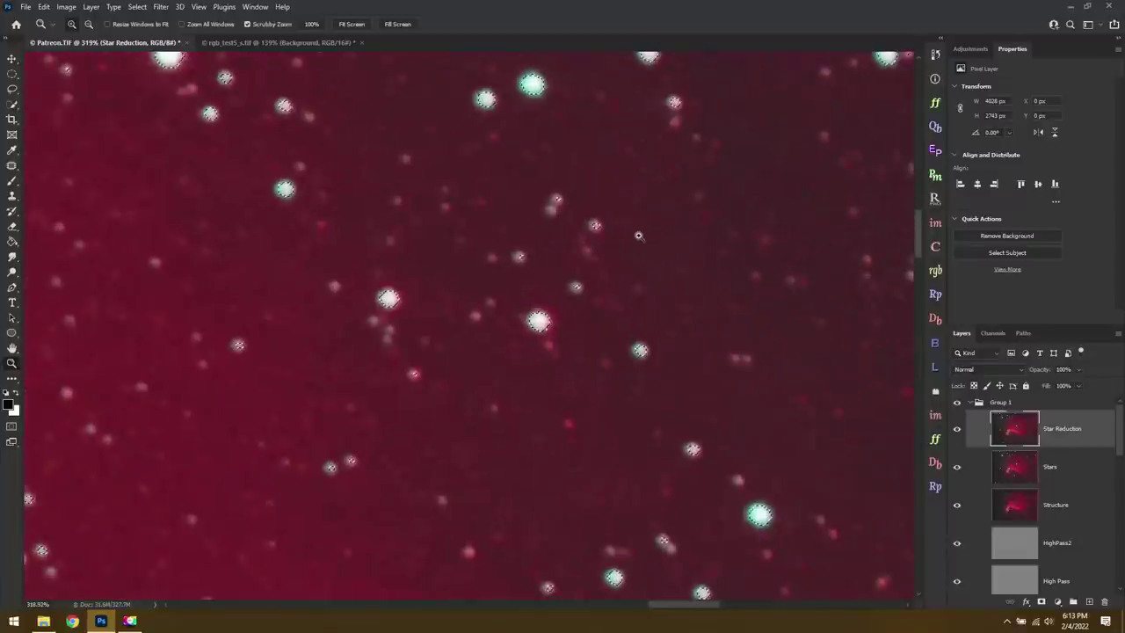
{"action": "scroll", "coordinate": [331, 259], "scroll_direction": "down", "scroll_amount": 1}
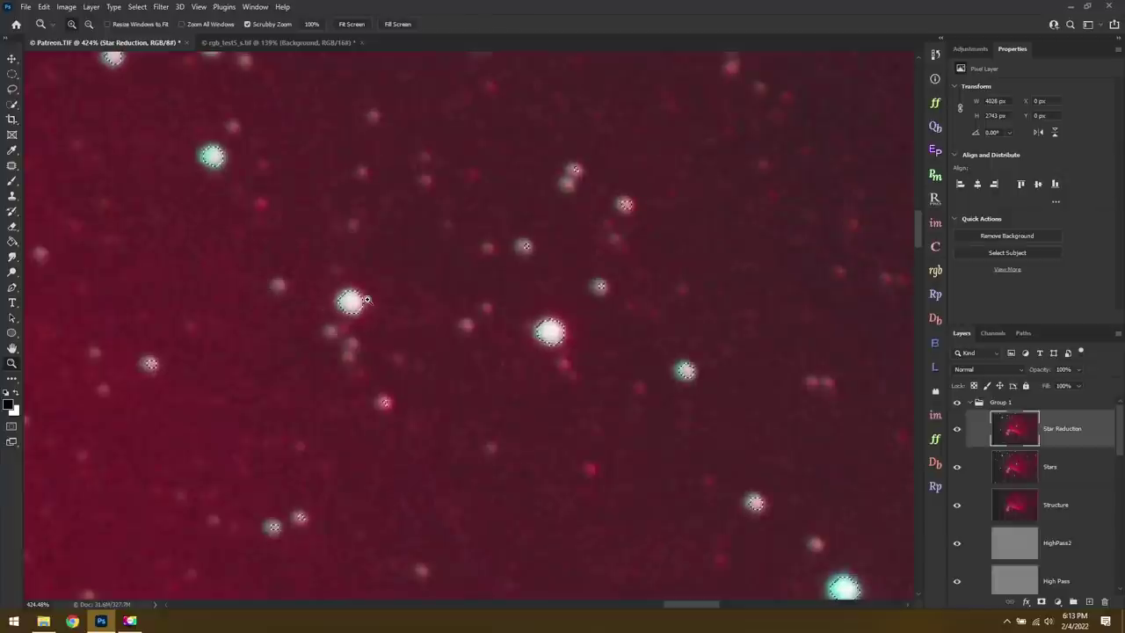
{"action": "left_click", "coordinate": [138, 7]}
{"action": "mouse_move", "coordinate": [160, 186]}
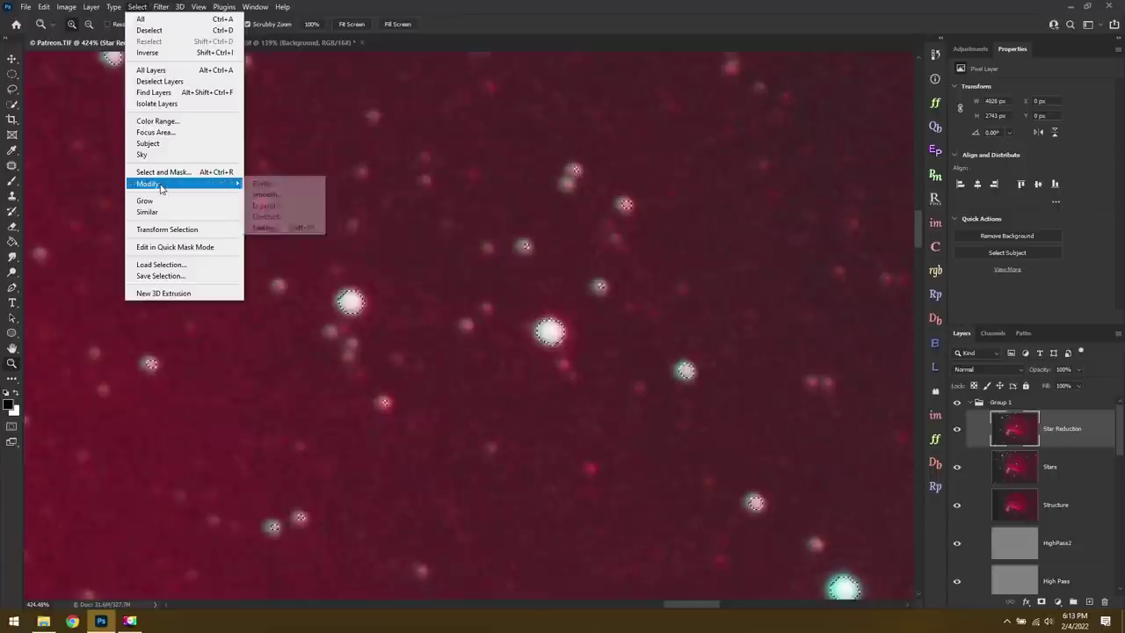
{"action": "left_click", "coordinate": [304, 207]}
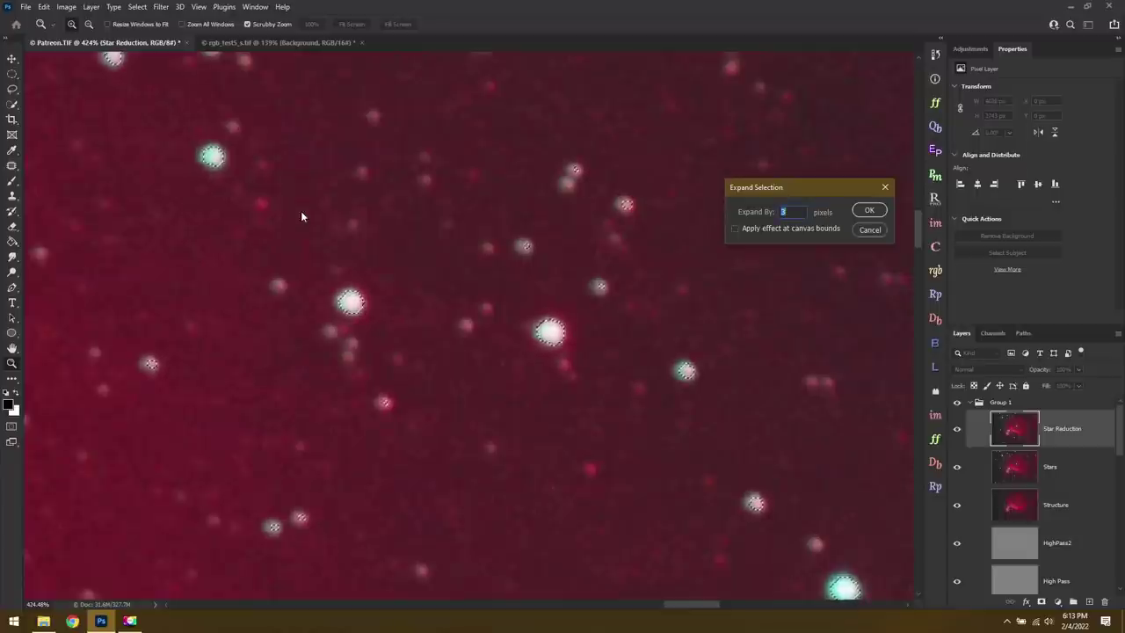
{"action": "key", "text": "Return"}
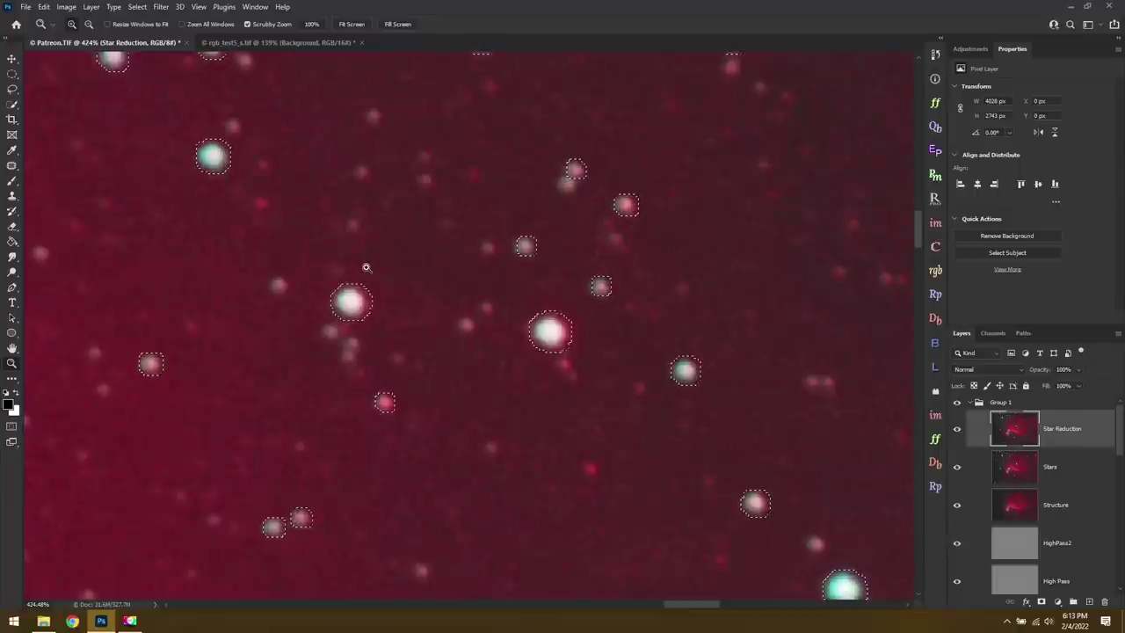
Step: Feather the star selection by 1.5 pixels and fit the image on screen
{"action": "left_click", "coordinate": [139, 6]}
{"action": "mouse_move", "coordinate": [165, 183]}
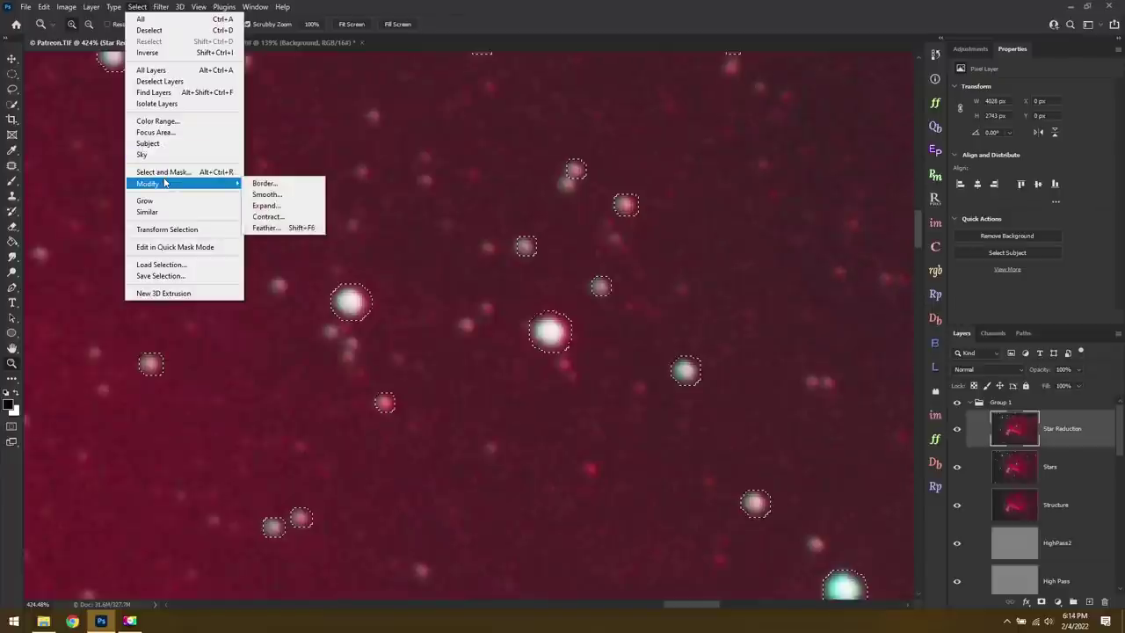
{"action": "left_click", "coordinate": [287, 230]}
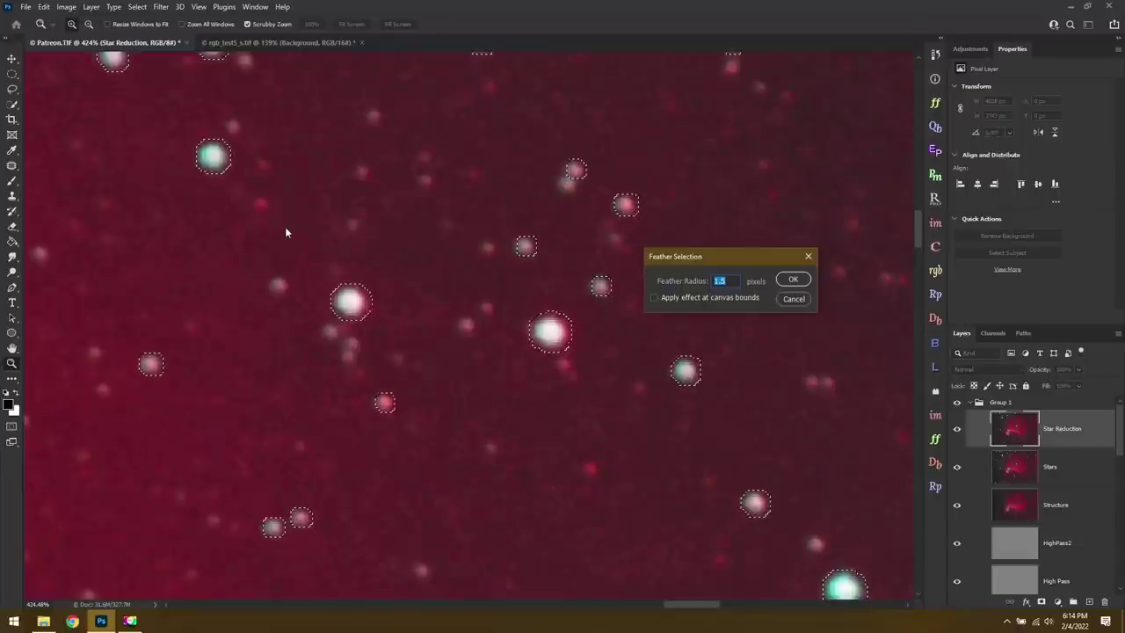
{"action": "key", "text": "Return"}
{"action": "key", "text": "ctrl+0"}
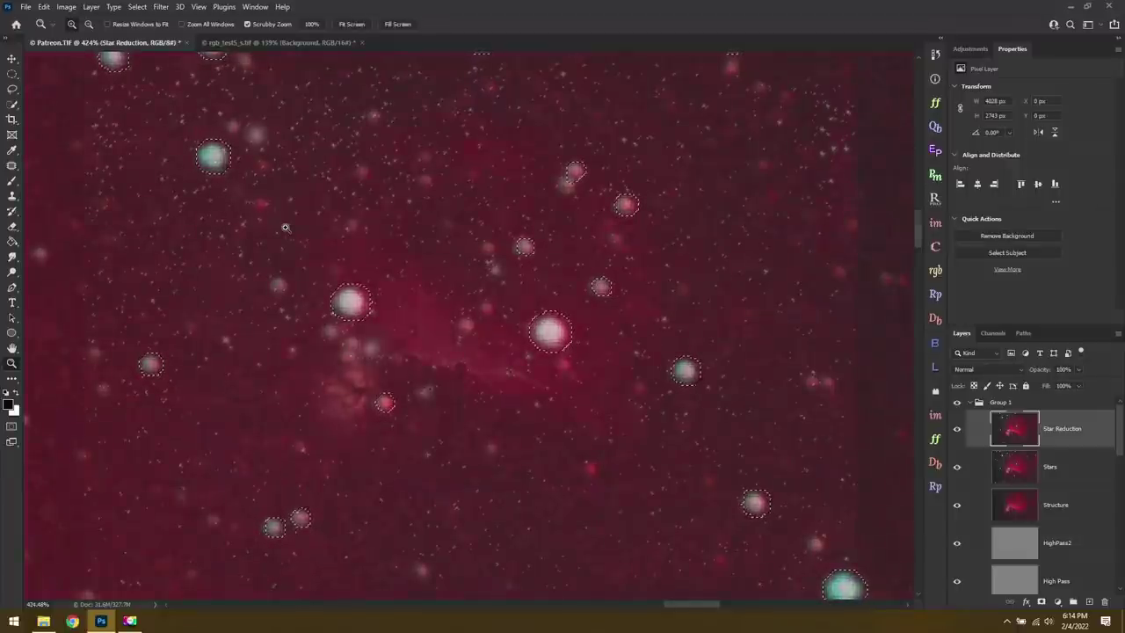
Step: Zoom in on the Horsehead and lasso out the stray nebula streaks around its head
{"action": "left_click", "coordinate": [576, 391]}
{"action": "left_click_drag", "start_coordinate": [576, 392], "coordinate": [600, 370]}
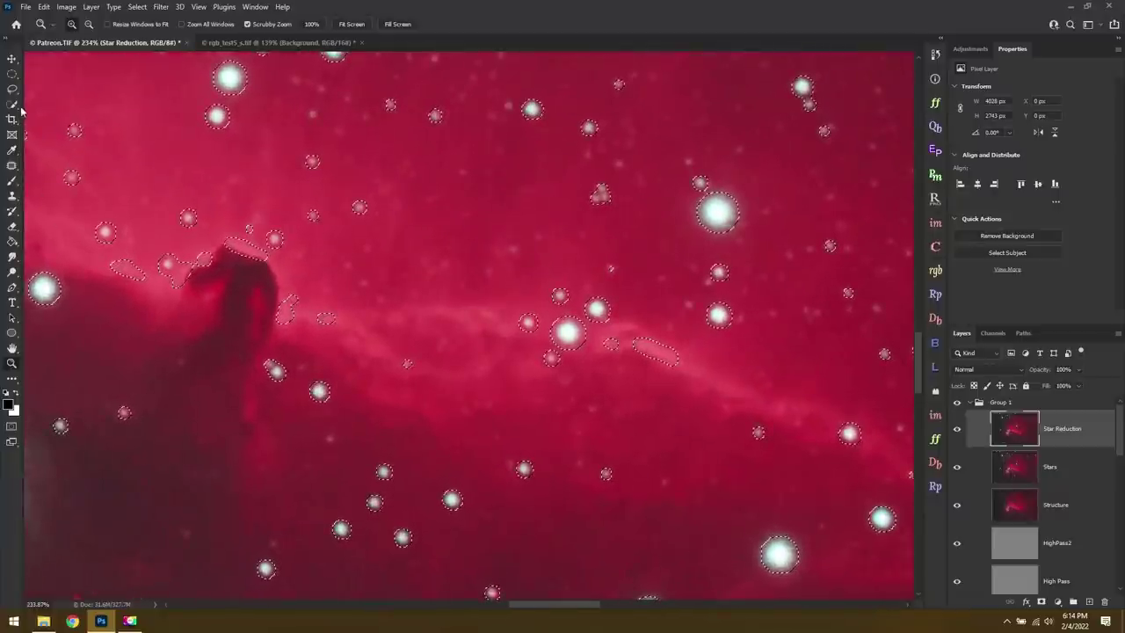
{"action": "key", "text": "l"}
{"action": "mouse_move", "coordinate": [250, 246]}
{"action": "left_mouse_down"}
{"action": "mouse_move", "coordinate": [225, 239]}
{"action": "mouse_move", "coordinate": [239, 266]}
{"action": "mouse_move", "coordinate": [278, 262]}
{"action": "mouse_move", "coordinate": [243, 286]}
{"action": "mouse_move", "coordinate": [187, 263]}
{"action": "mouse_move", "coordinate": [193, 305]}
{"action": "mouse_move", "coordinate": [210, 280]}
{"action": "left_mouse_up"}
{"action": "mouse_move", "coordinate": [130, 258]}
{"action": "left_mouse_down"}
{"action": "mouse_move", "coordinate": [104, 263]}
{"action": "mouse_move", "coordinate": [151, 295]}
{"action": "left_mouse_up"}
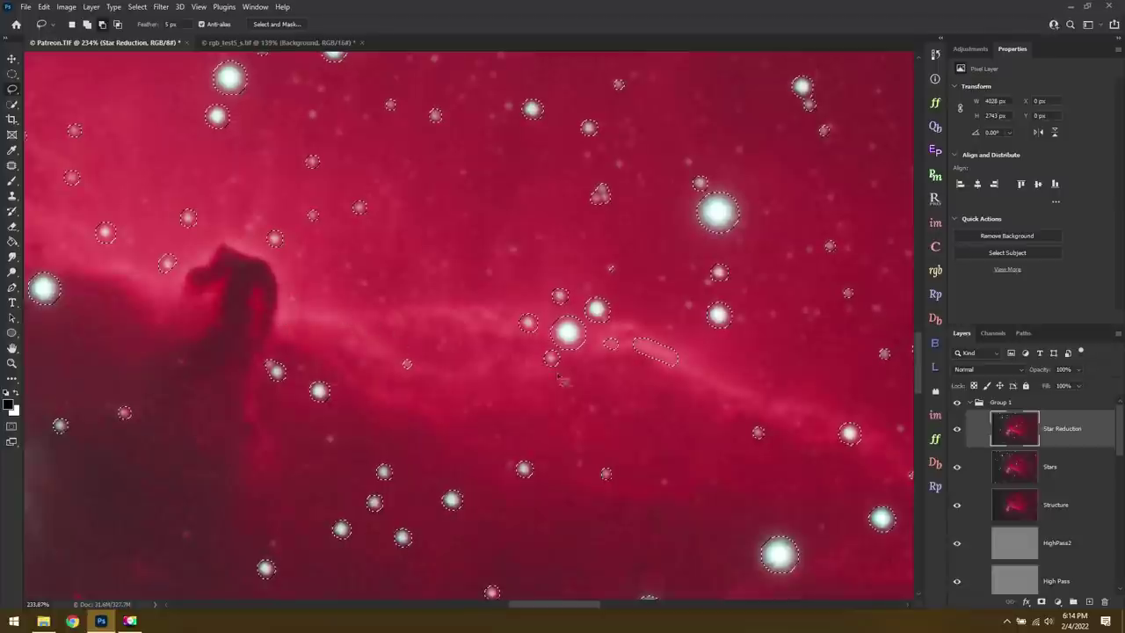
{"action": "mouse_move", "coordinate": [719, 351]}
{"action": "left_mouse_down"}
{"action": "mouse_move", "coordinate": [605, 337]}
{"action": "mouse_move", "coordinate": [790, 386]}
{"action": "left_mouse_up"}
{"action": "scroll", "coordinate": [577, 382], "scroll_direction": "down", "scroll_amount": 3}
{"action": "scroll", "coordinate": [577, 382], "scroll_direction": "down", "scroll_amount": 2}
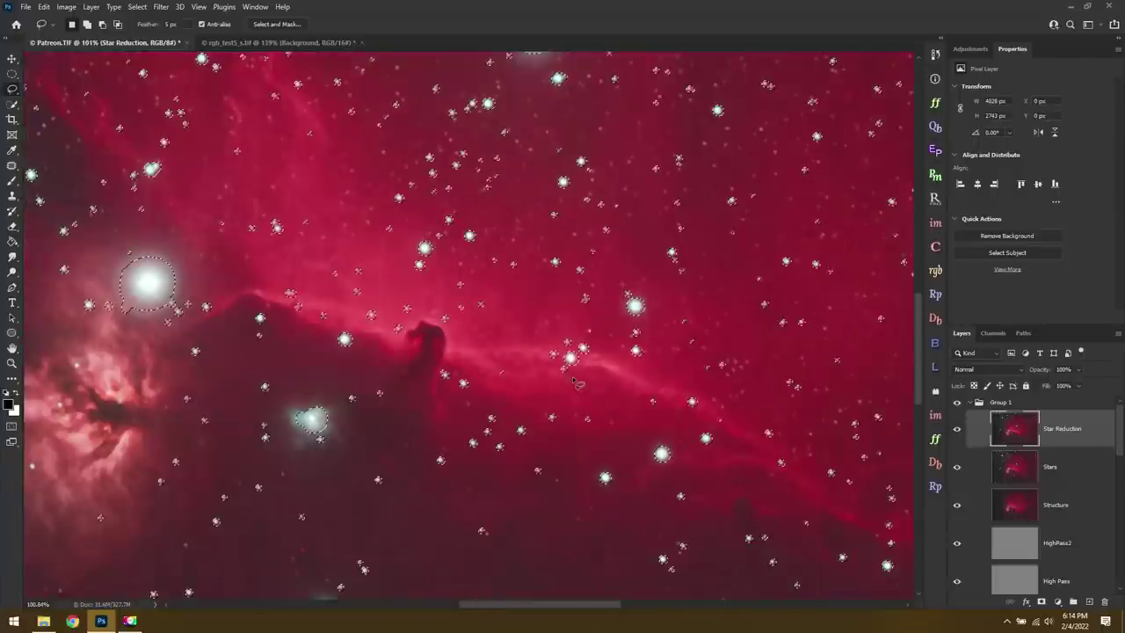
{"action": "scroll", "coordinate": [577, 382], "scroll_direction": "up", "scroll_amount": 3}
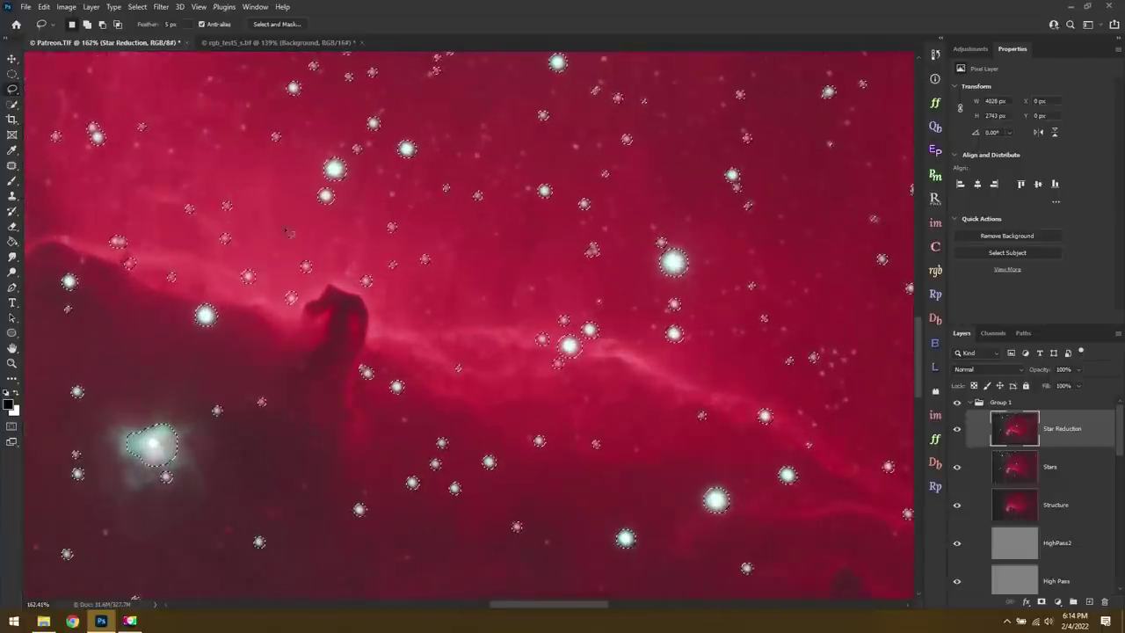
Step: Apply a Minimum filter with 3-pixel radius to the selected stars, then deselect
{"action": "left_click", "coordinate": [163, 8]}
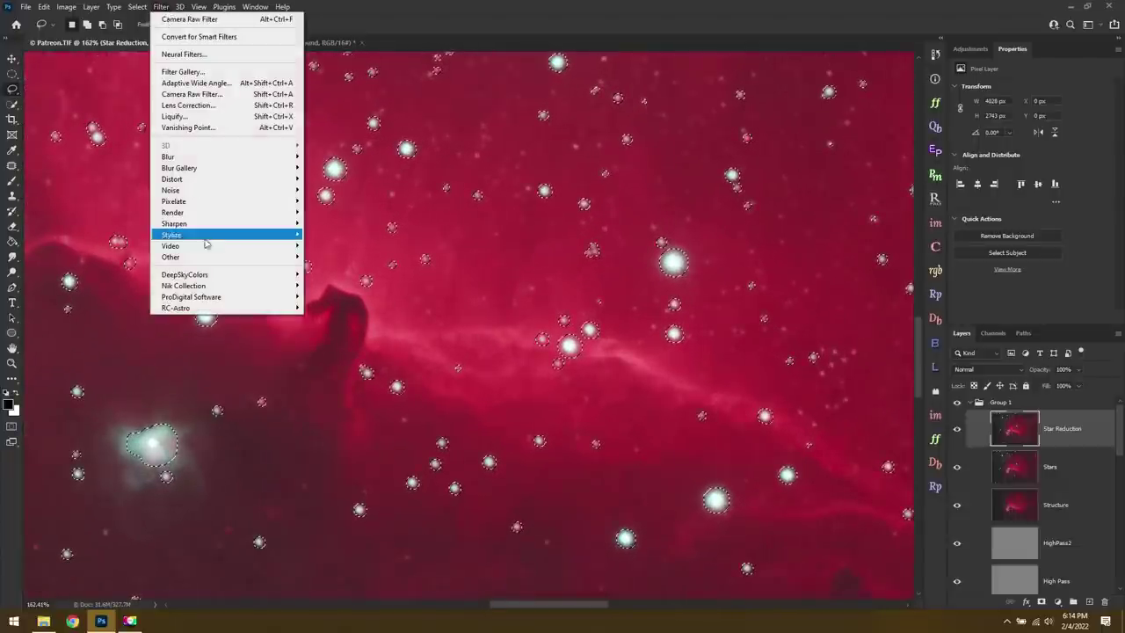
{"action": "mouse_move", "coordinate": [208, 258]}
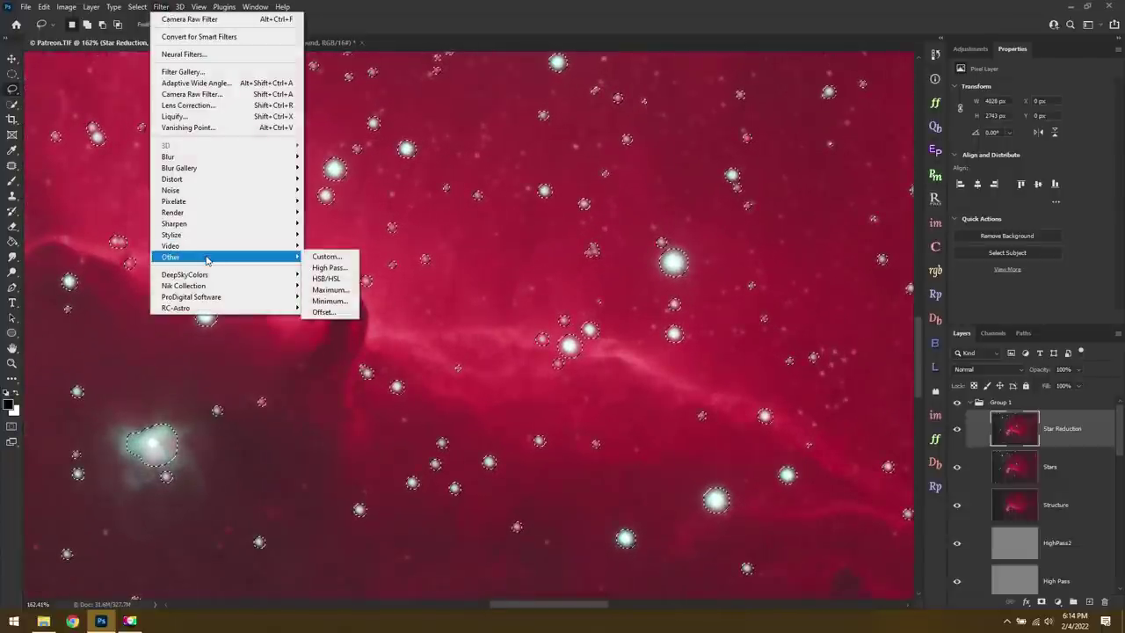
{"action": "left_click", "coordinate": [342, 305]}
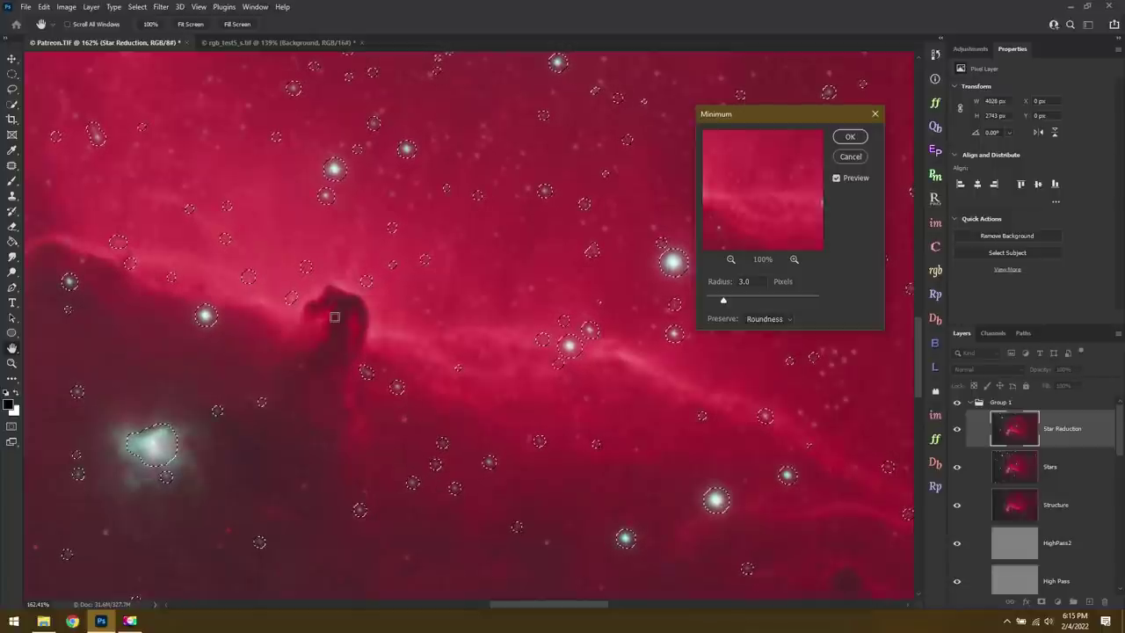
{"action": "left_click", "coordinate": [696, 297]}
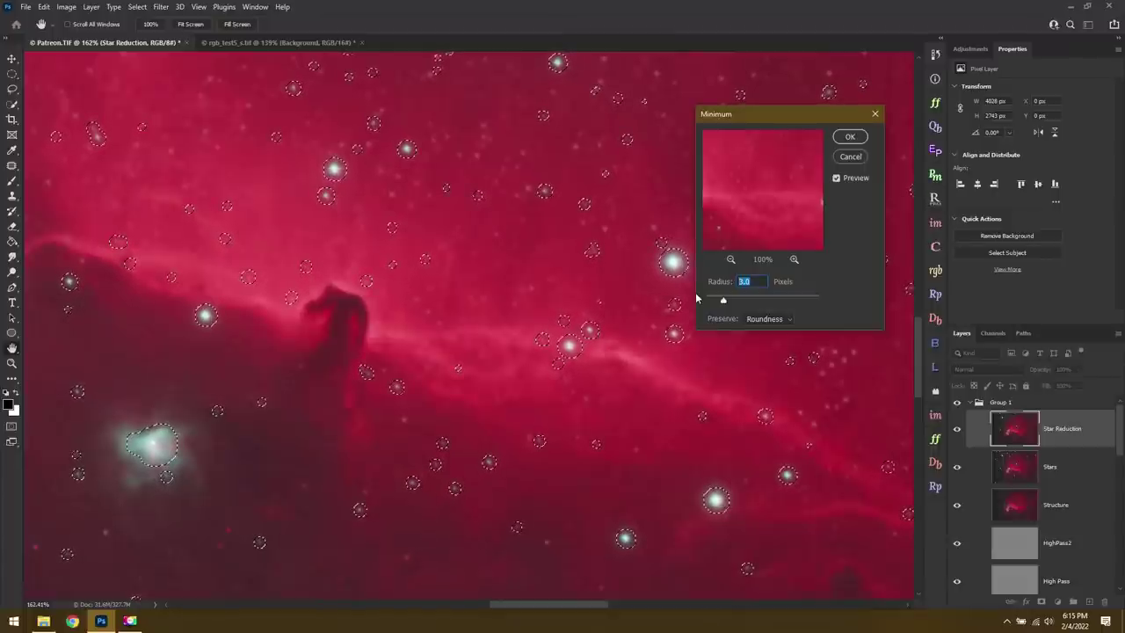
{"action": "left_click", "coordinate": [852, 138]}
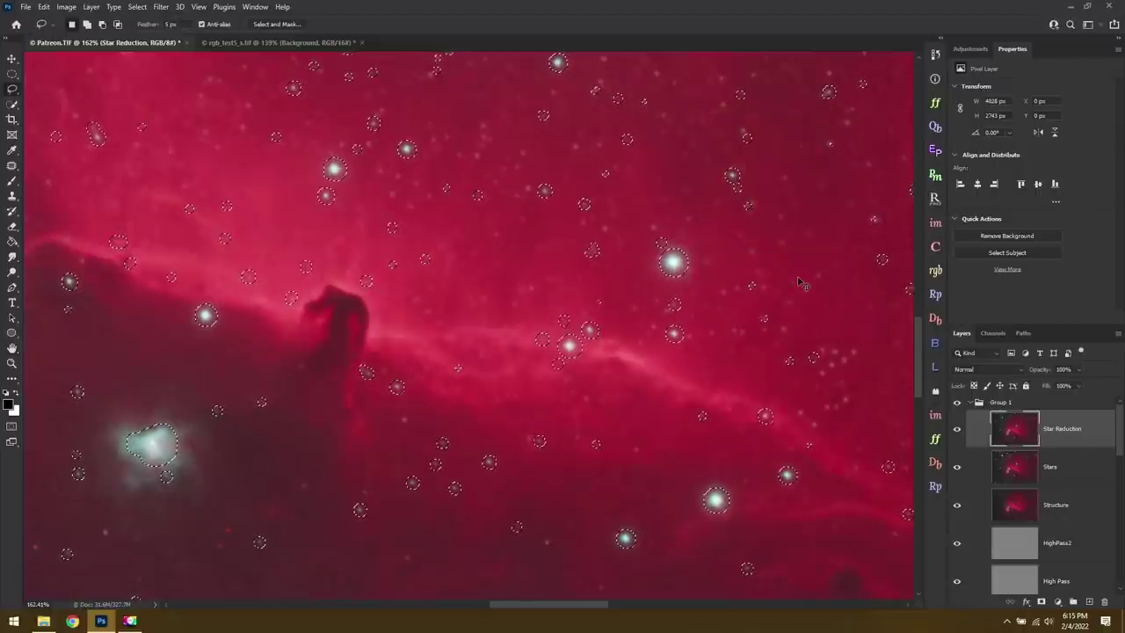
{"action": "key", "text": "ctrl+d"}
Step: Zoom and pan toward the Flame Nebula to inspect the shrunken stars
{"action": "left_click", "coordinate": [12, 362]}
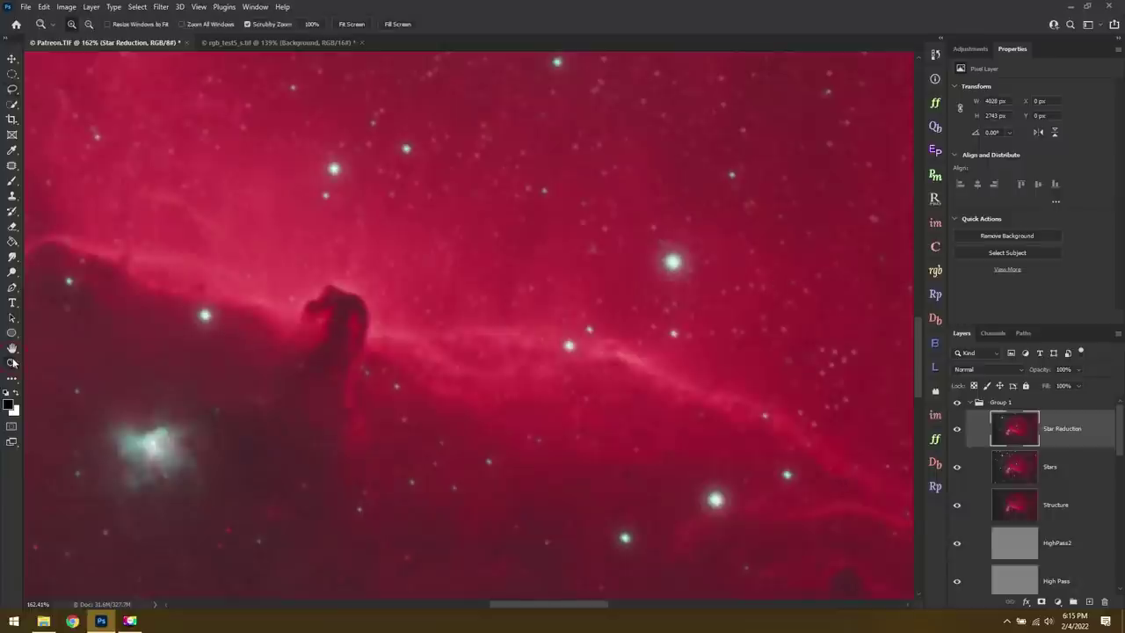
{"action": "left_click_drag", "start_coordinate": [364, 372], "coordinate": [402, 252]}
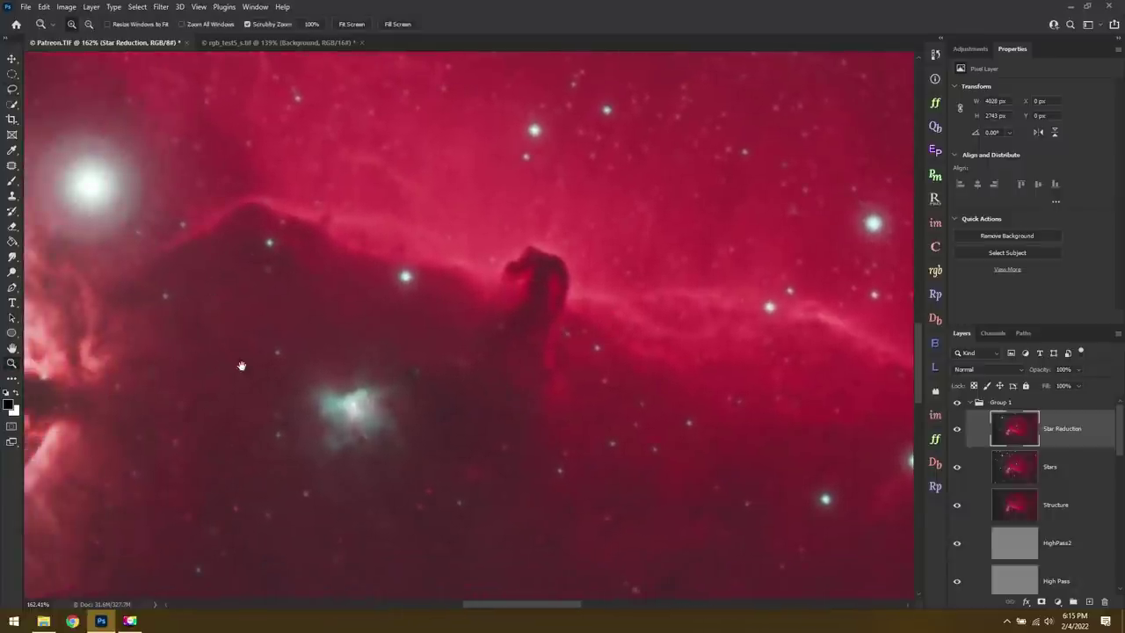
{"action": "left_click_drag", "start_coordinate": [246, 369], "coordinate": [439, 459]}
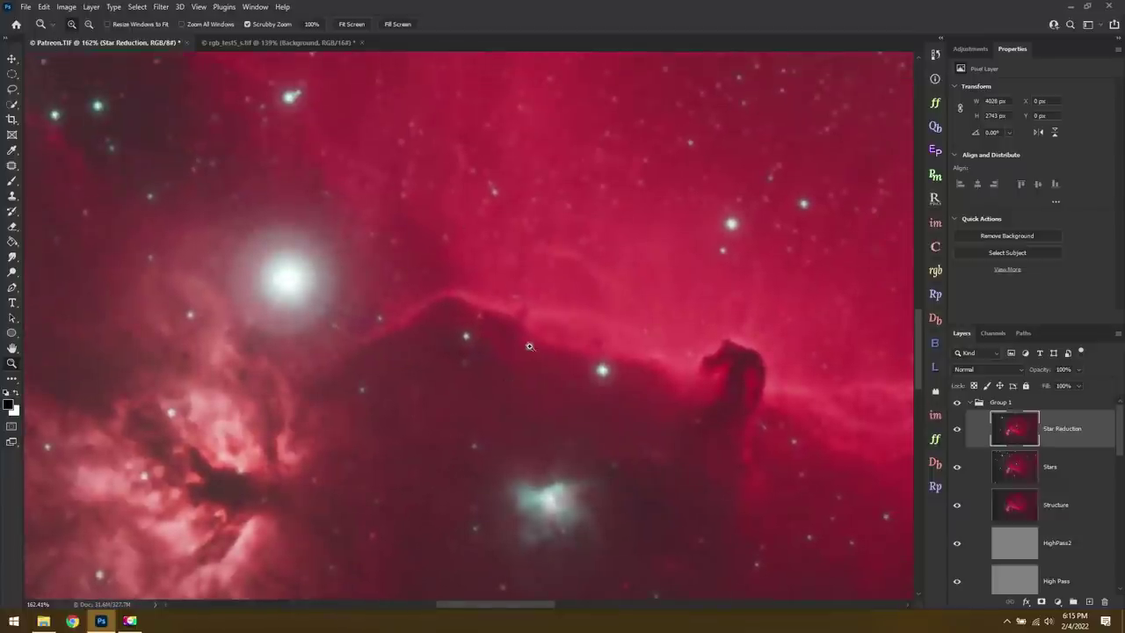
{"action": "left_click", "coordinate": [934, 56]}
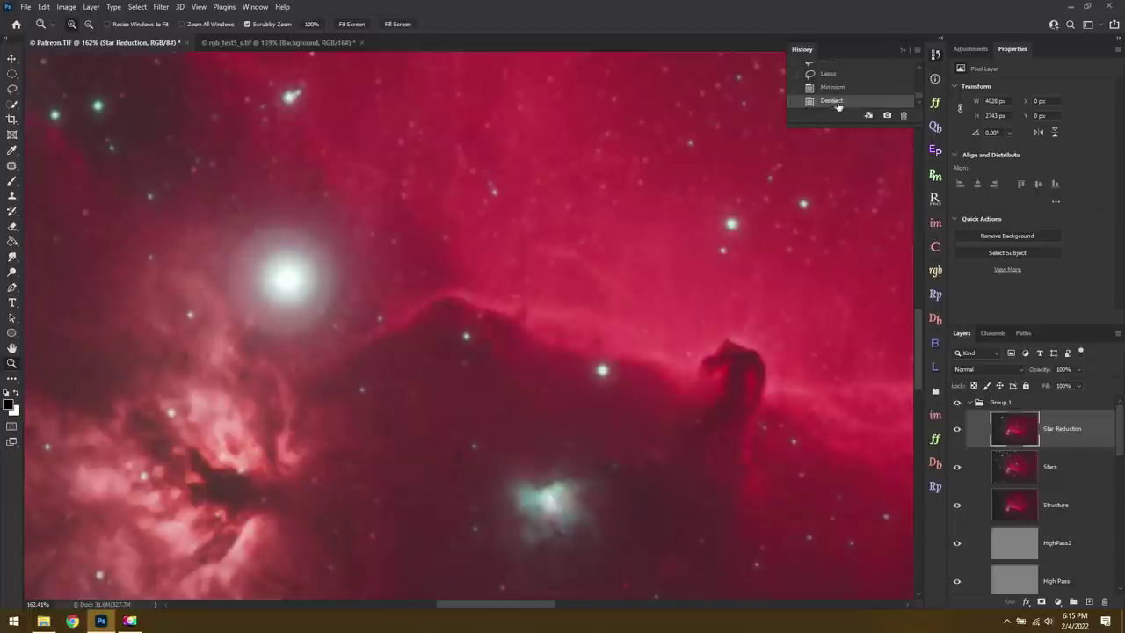
Step: Revert to the pre-filter History state, reapply Minimum at 2-pixel radius, and deselect
{"action": "left_click", "coordinate": [836, 77]}
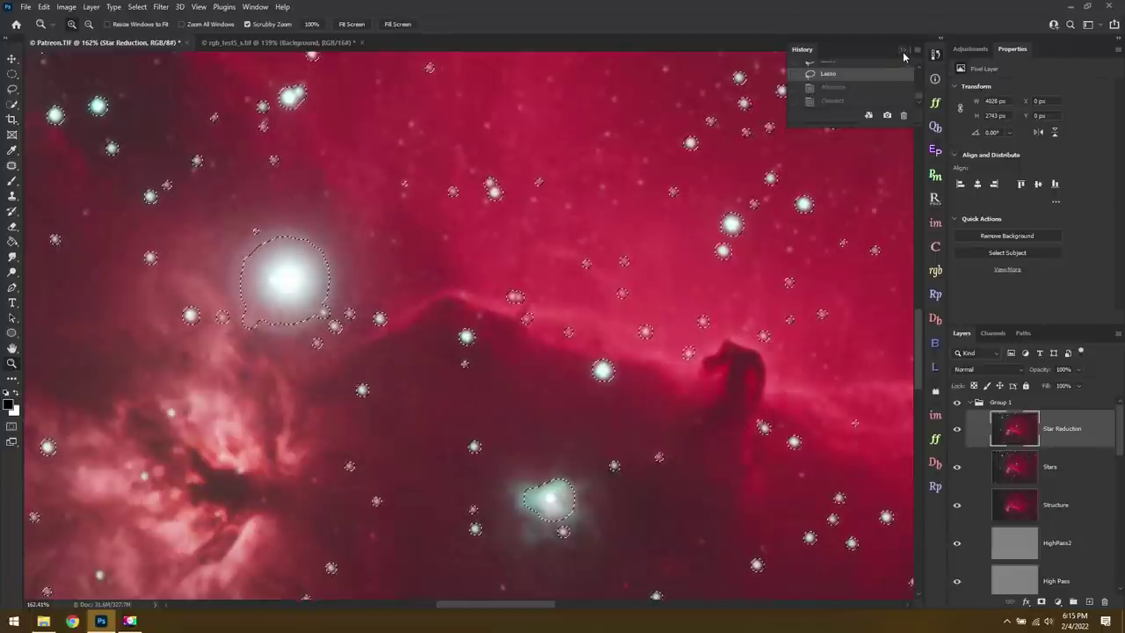
{"action": "left_click", "coordinate": [901, 50]}
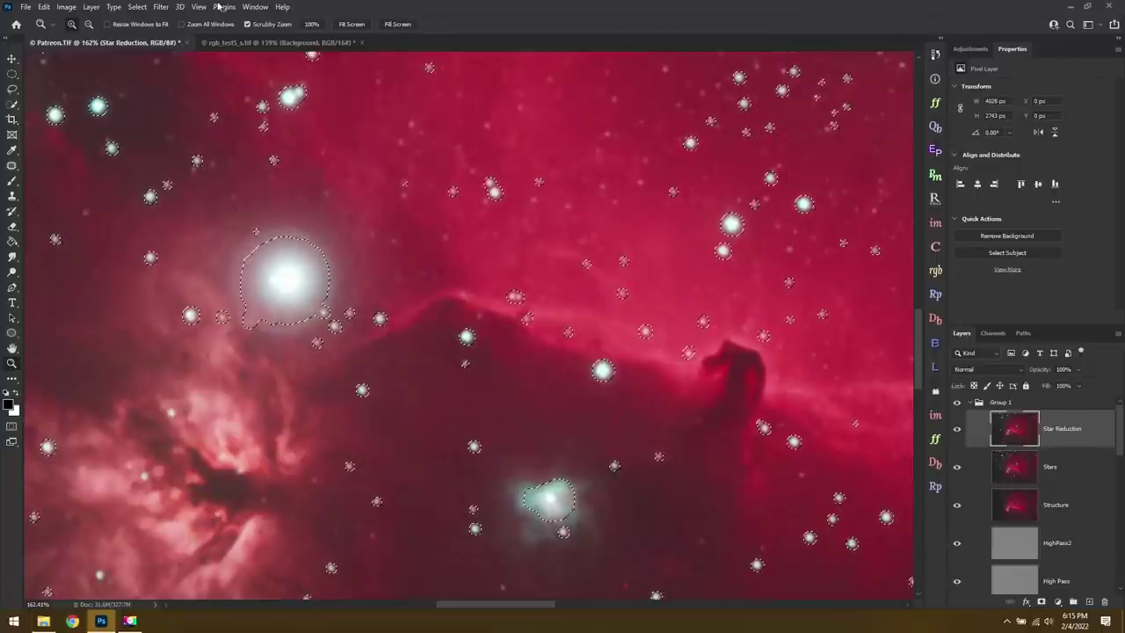
{"action": "left_click", "coordinate": [162, 7]}
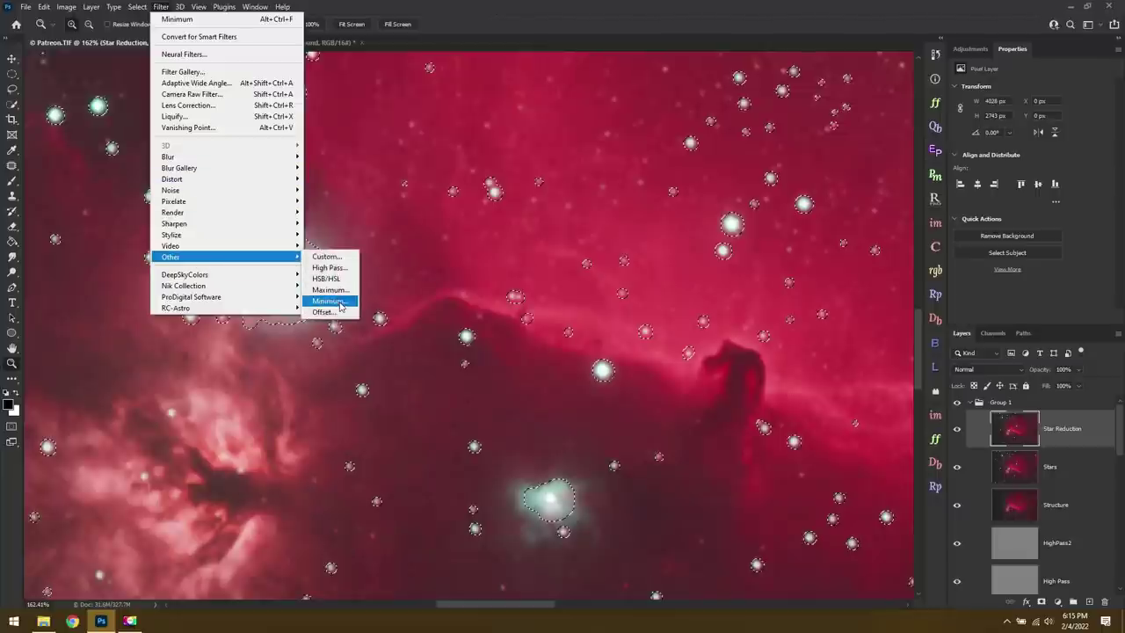
{"action": "left_click", "coordinate": [340, 302]}
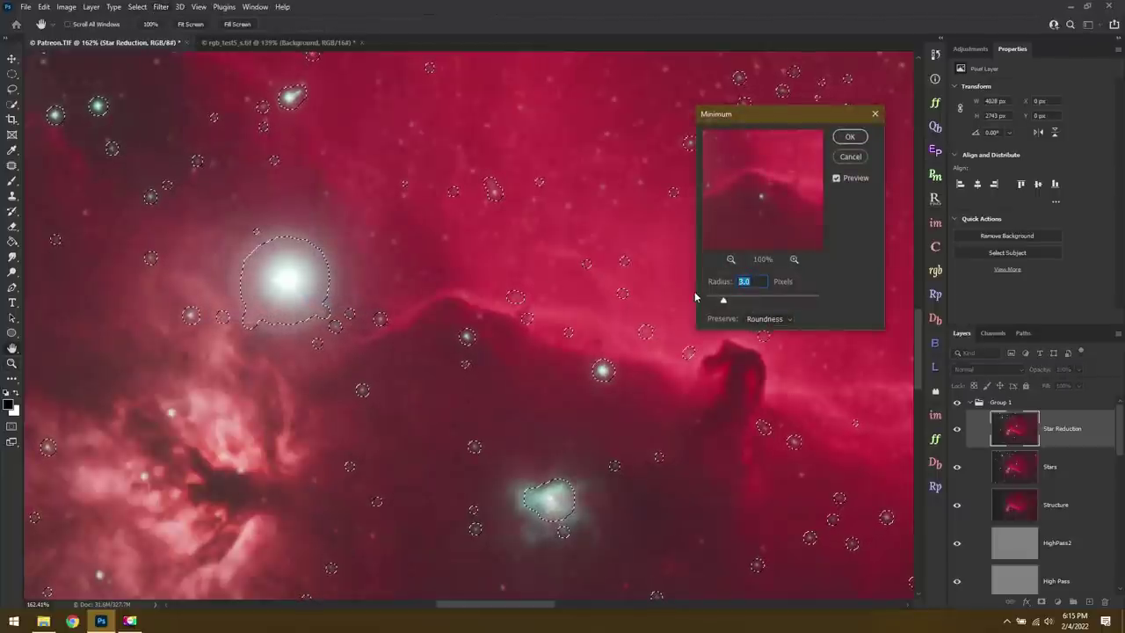
{"action": "type", "text": "2"}
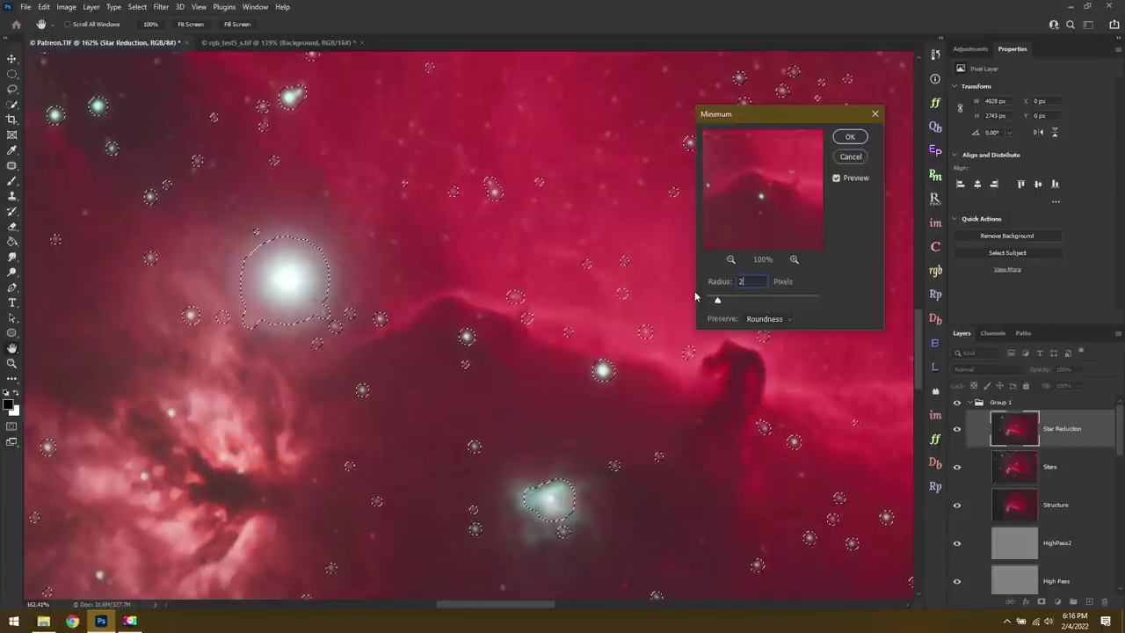
{"action": "left_click", "coordinate": [849, 137]}
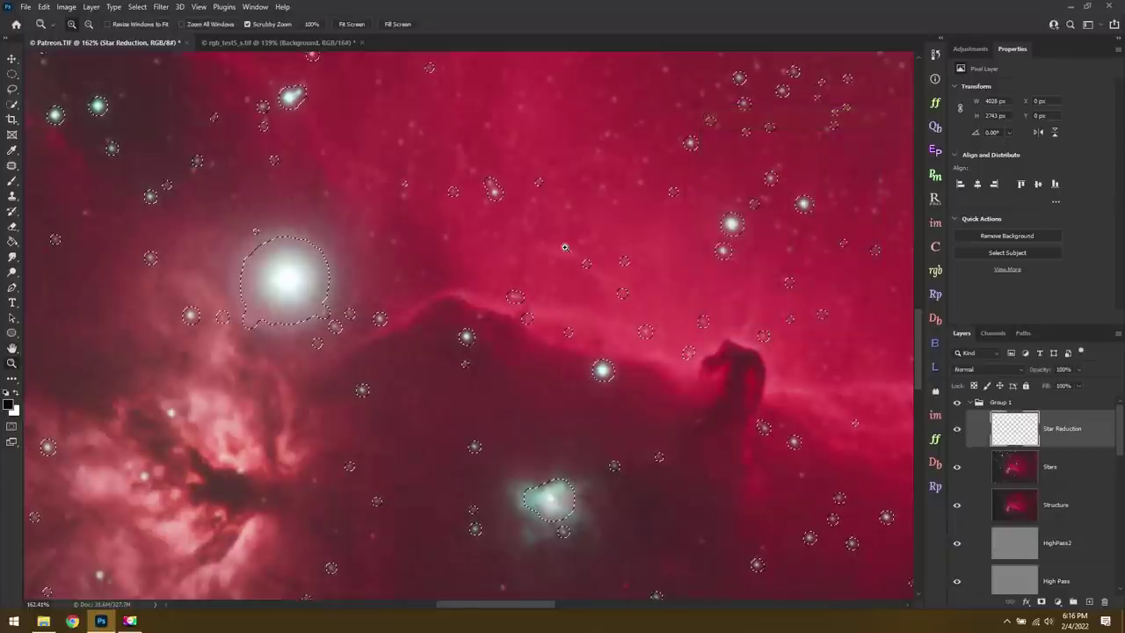
{"action": "key", "text": "ctrl+d"}
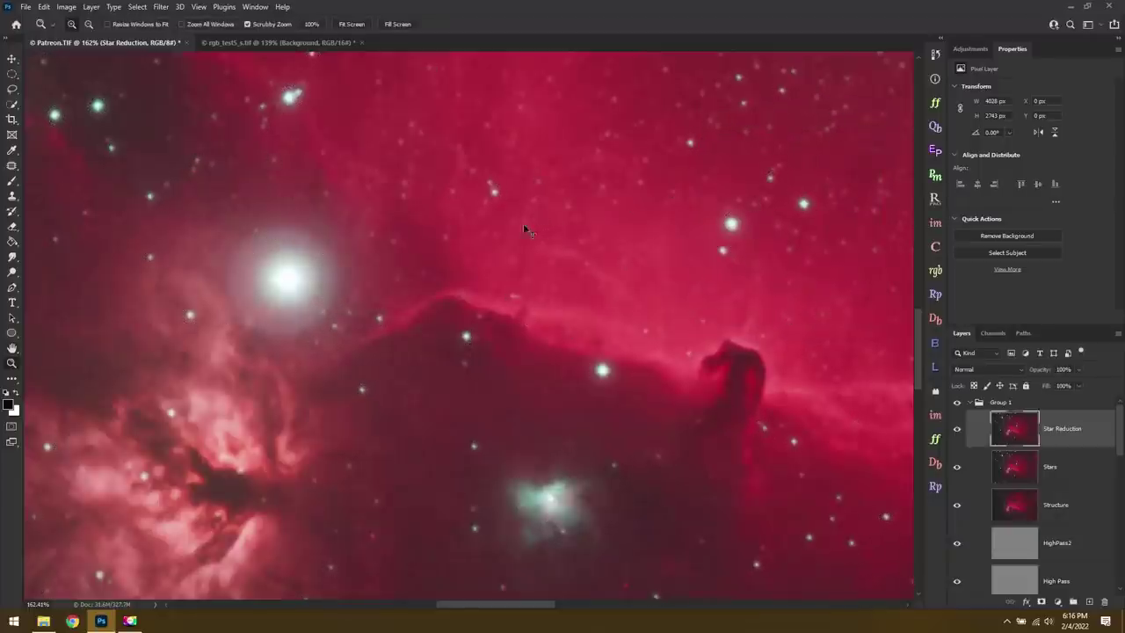
Step: Fit the image, compare Star Reduction on and off, and group the processing layers into Group 2
{"action": "left_click", "coordinate": [352, 23]}
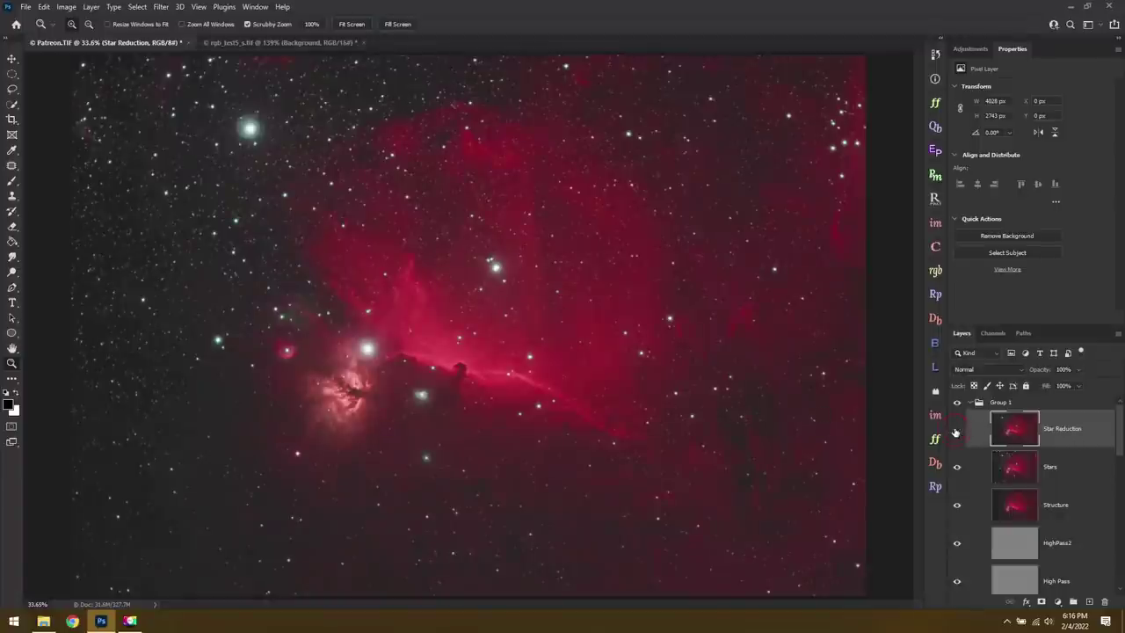
{"action": "left_click", "coordinate": [956, 429]}
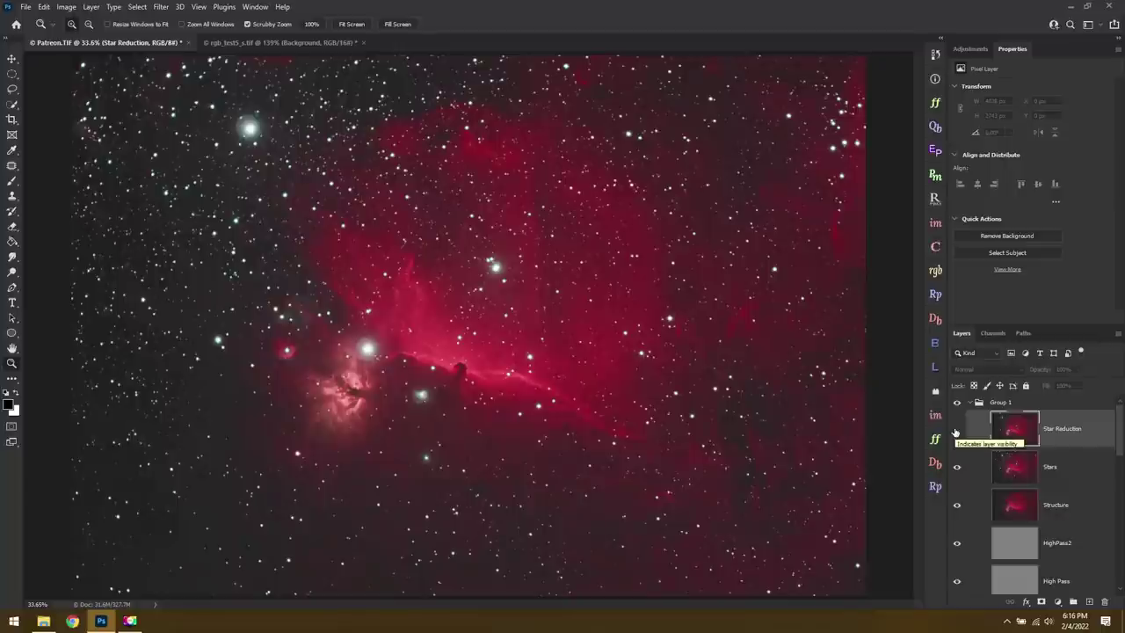
{"action": "left_click", "coordinate": [956, 430]}
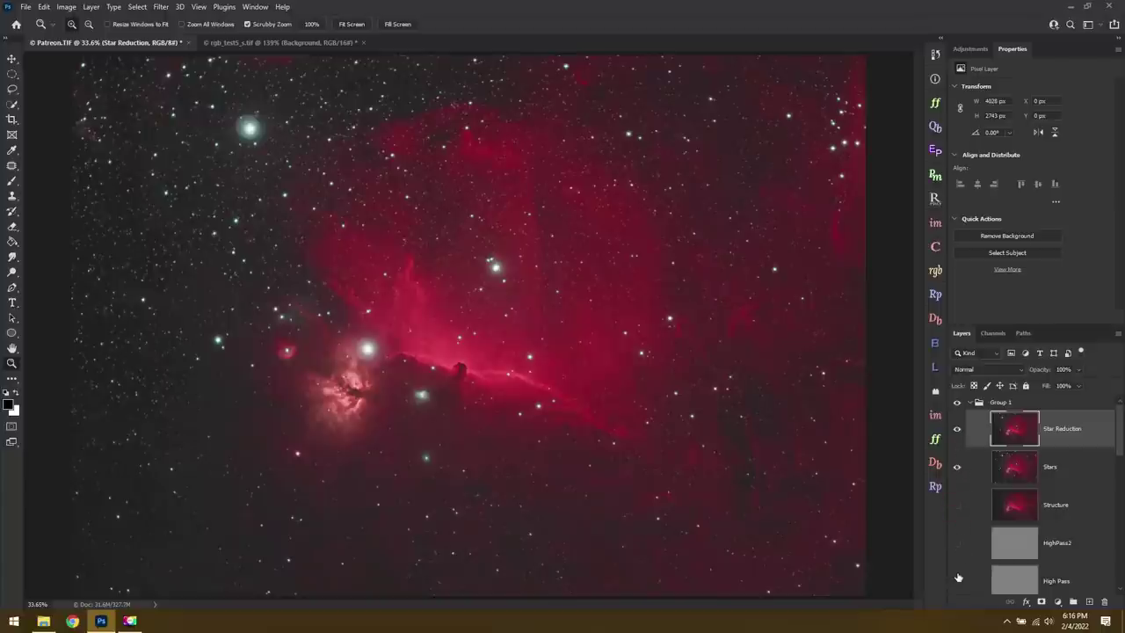
{"action": "key", "text": "ctrl+g"}
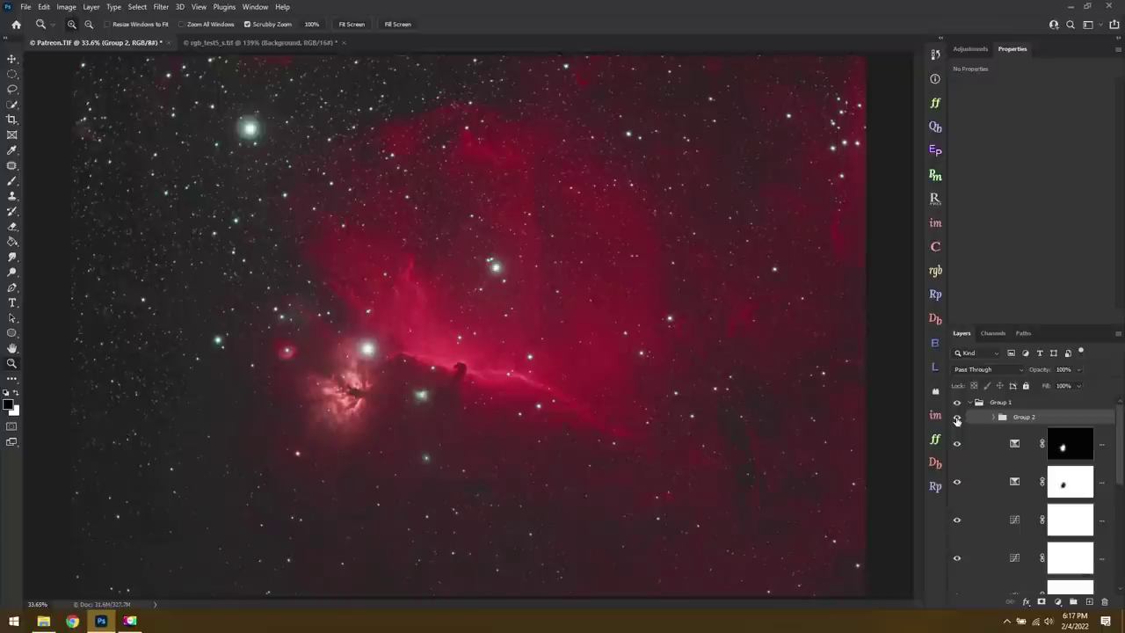
Step: Toggle Group 2 off and on repeatedly to compare before and after, then toggle the Stars layer
{"action": "left_click", "coordinate": [957, 417]}
{"action": "left_click", "coordinate": [957, 418]}
{"action": "left_click", "coordinate": [957, 418]}
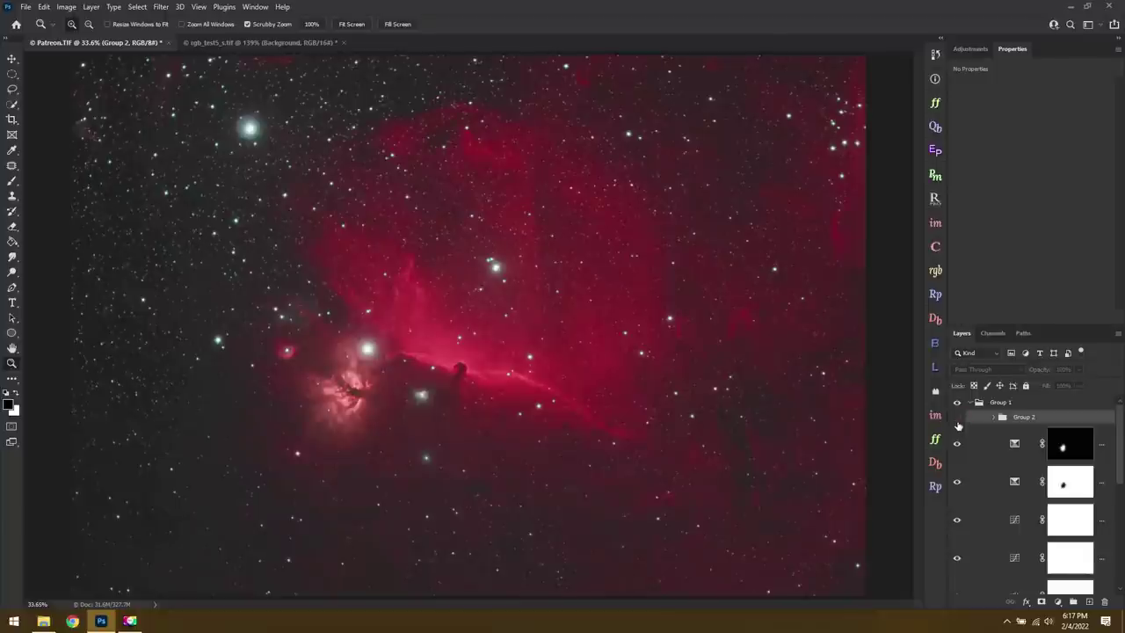
{"action": "left_click", "coordinate": [958, 419]}
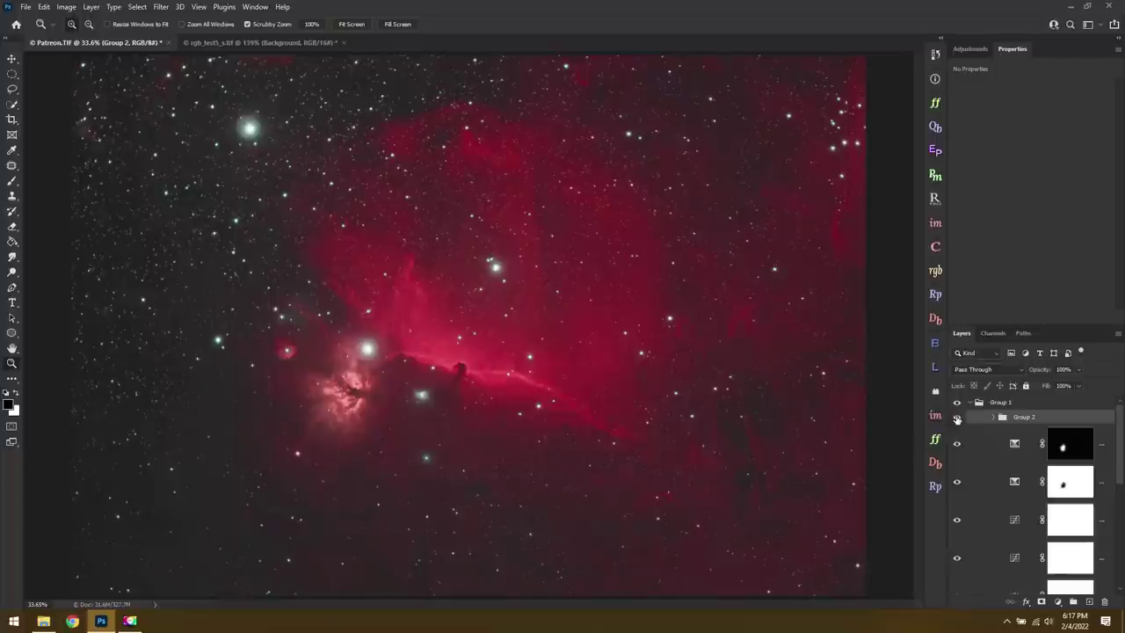
{"action": "left_click", "coordinate": [957, 419]}
{"action": "left_click", "coordinate": [956, 419]}
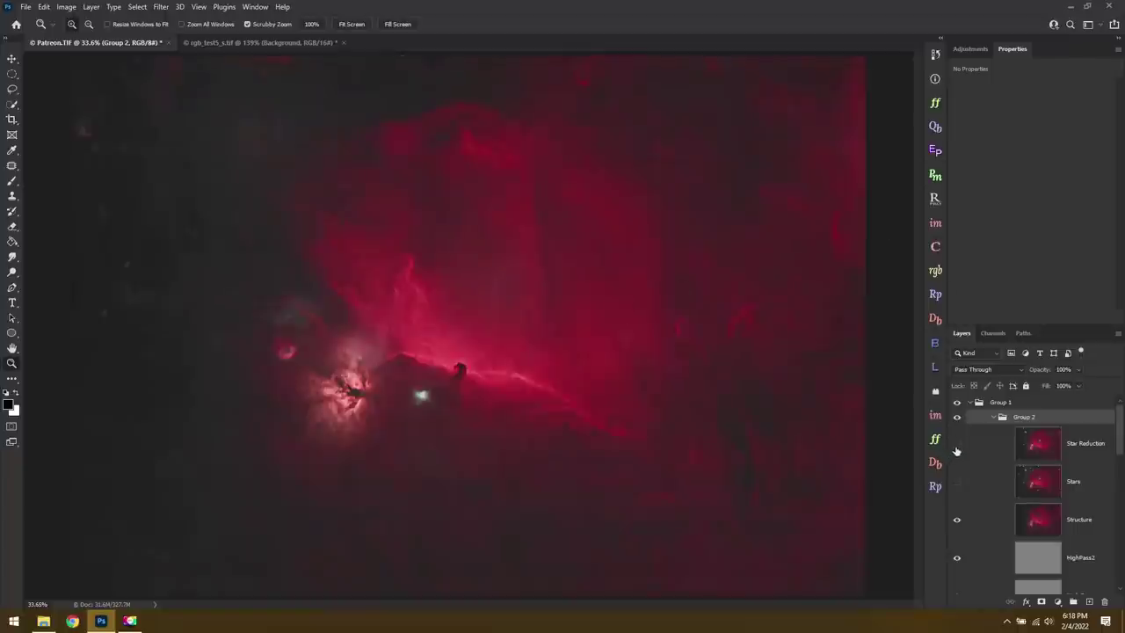
{"action": "left_click", "coordinate": [957, 478]}
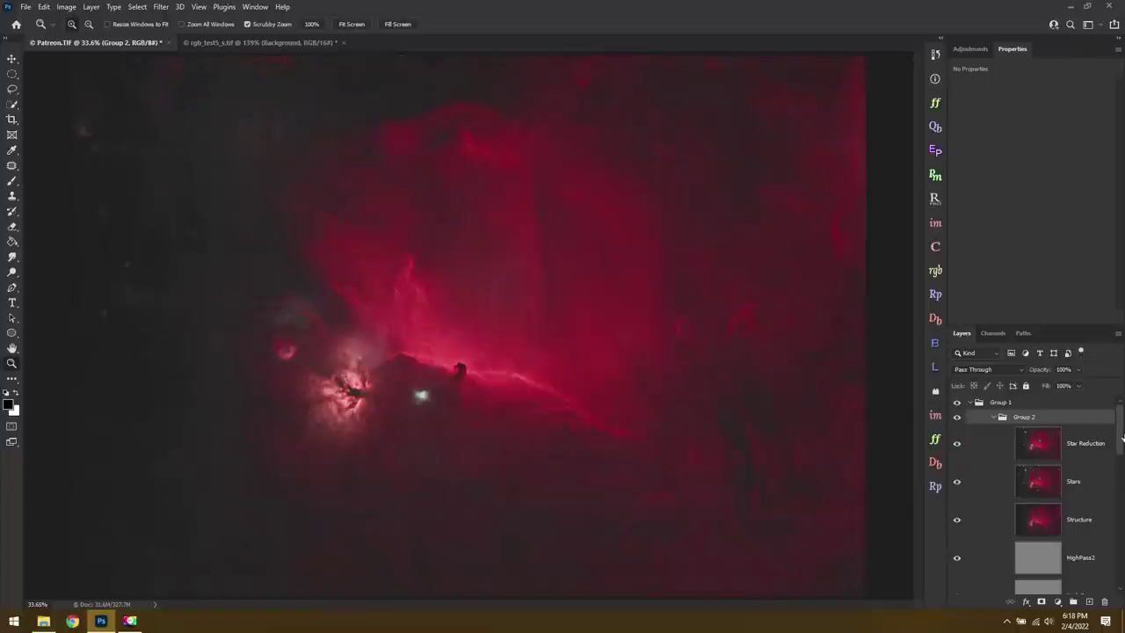